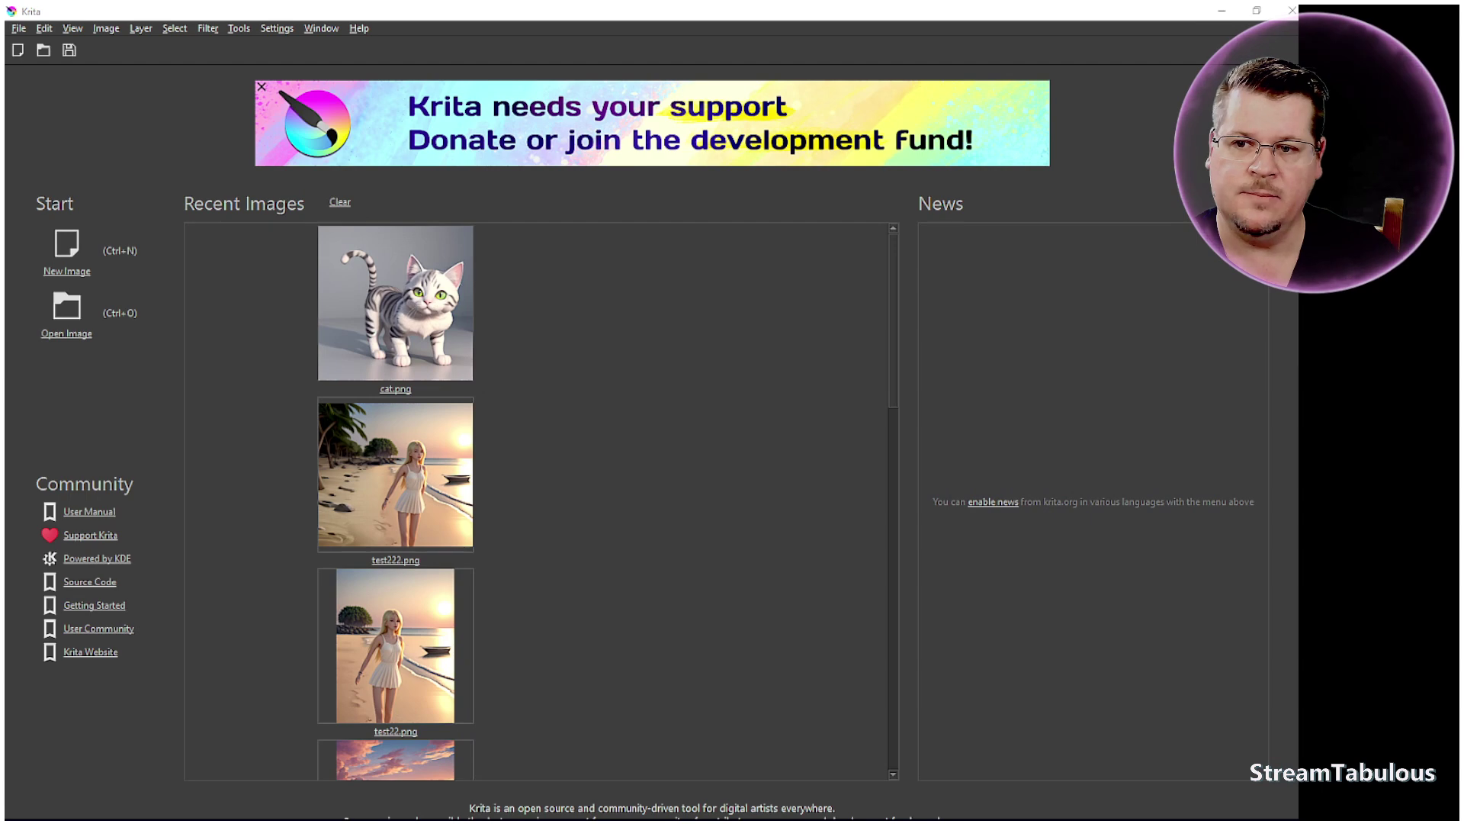
Open the photo pexels-pixabay-34534.jpg as a new document
{"action": "left_click_drag", "start_coordinate": [7, 404], "coordinate": [276, 462]}
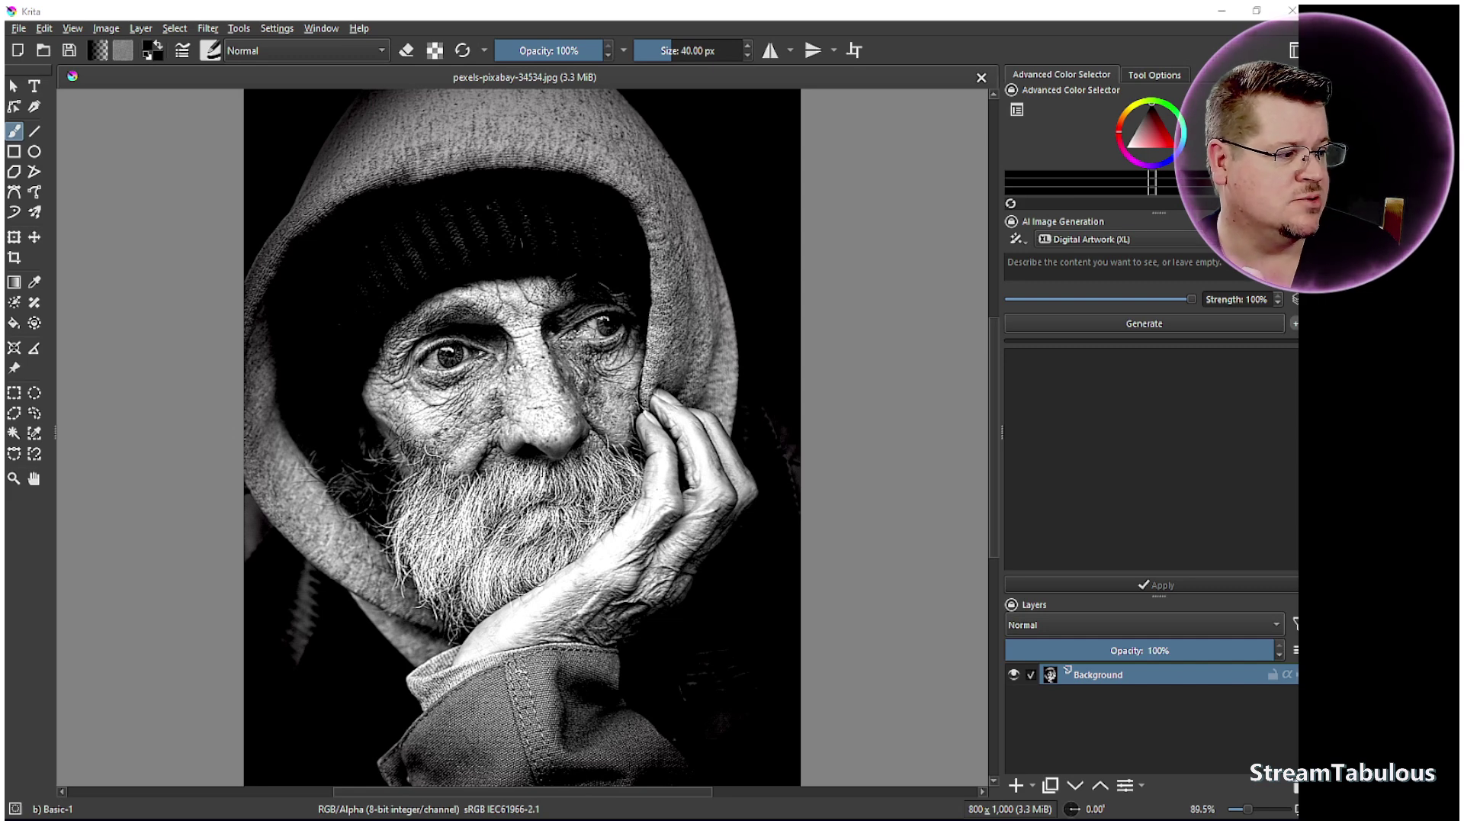
Inspect the Absolute Reality v1.81 style preset's settings and choose it as the active style for AI image generation
{"action": "left_click", "coordinate": [1288, 238]}
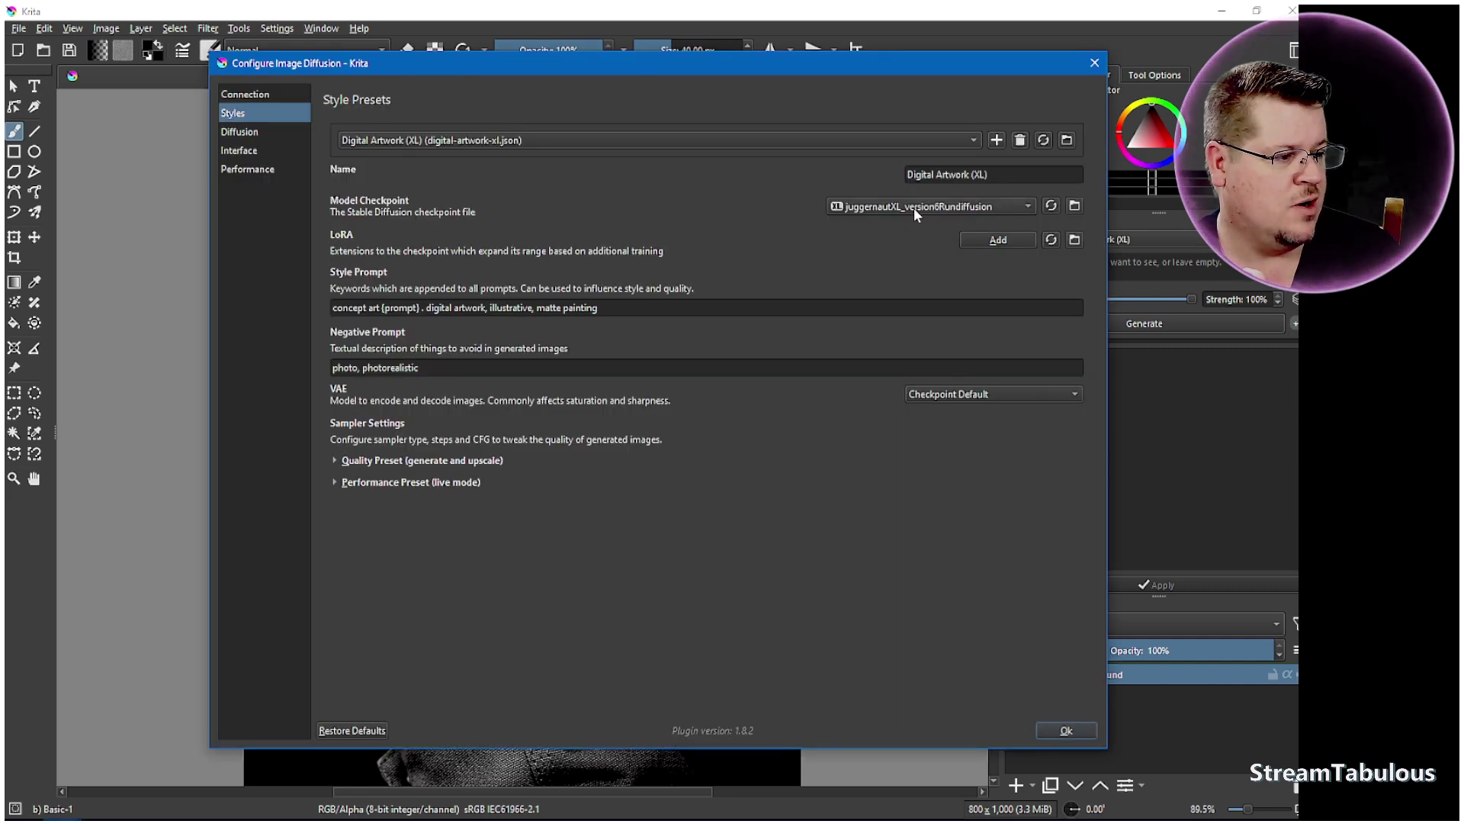
{"action": "left_click", "coordinate": [640, 140]}
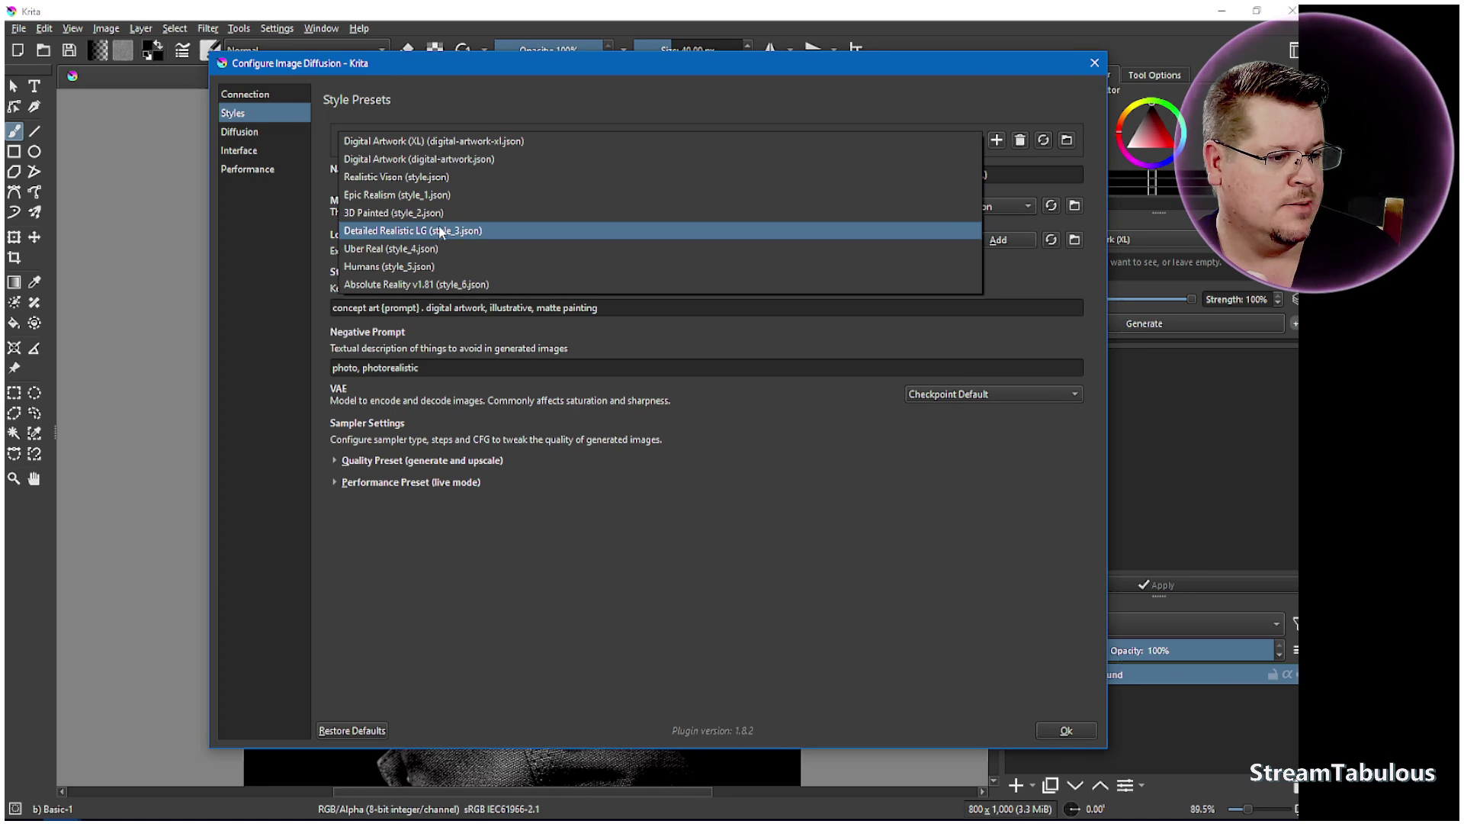
{"action": "left_click", "coordinate": [686, 284]}
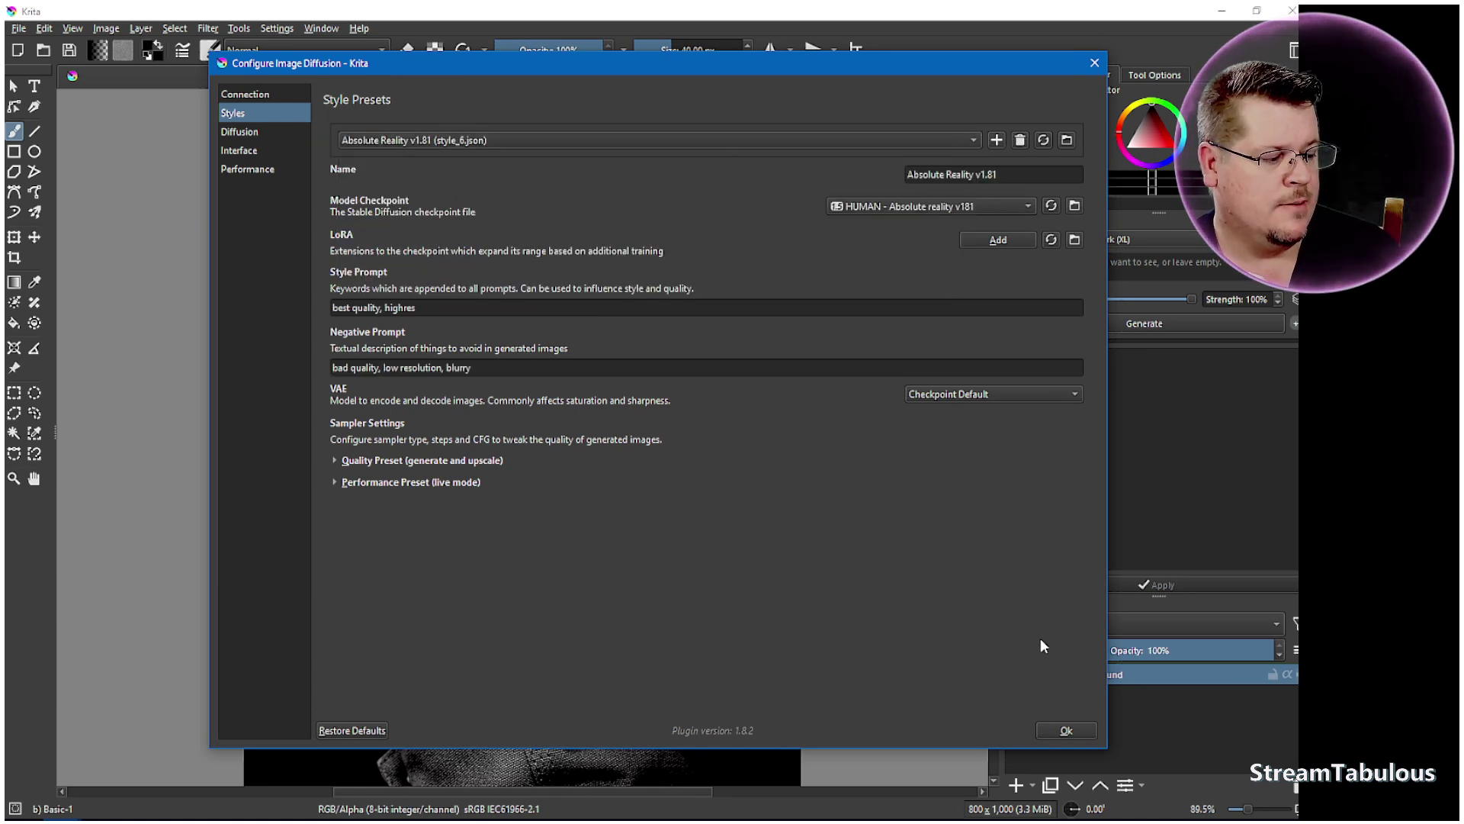
{"action": "left_click", "coordinate": [1066, 729]}
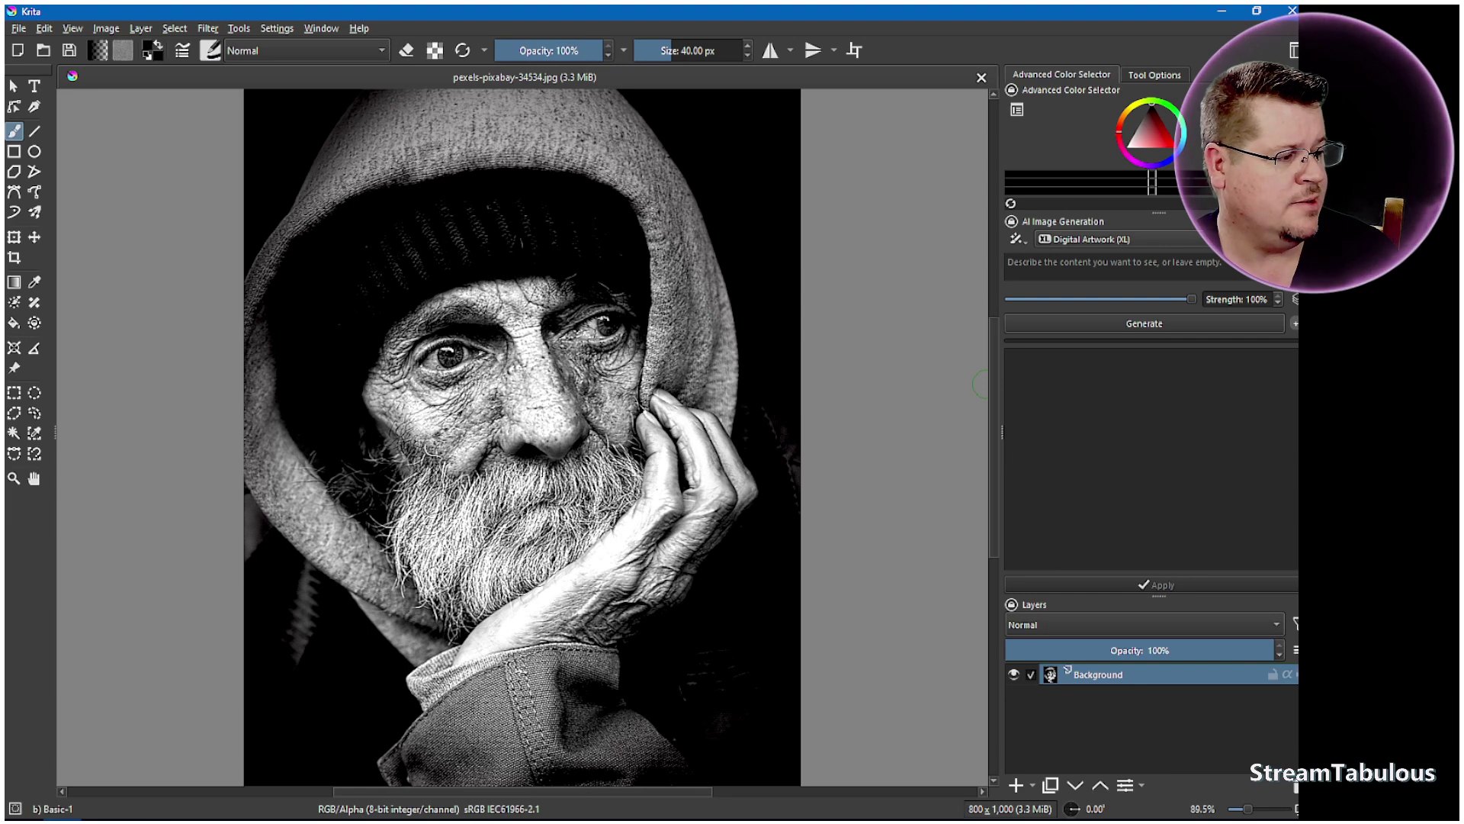
{"action": "left_click", "coordinate": [1106, 239]}
{"action": "left_click", "coordinate": [1130, 374]}
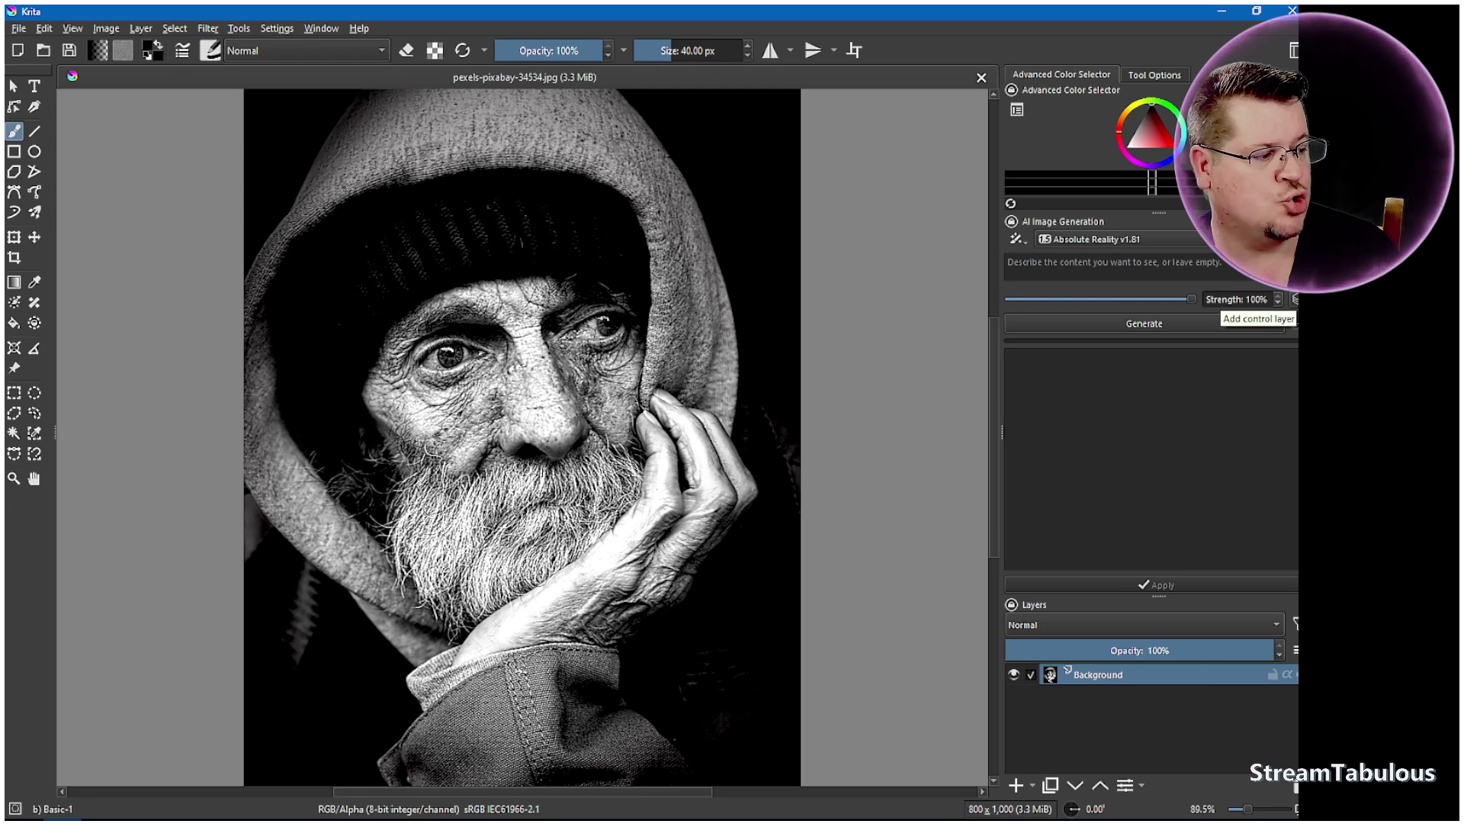
Add a Line Art control layer to the AI generation and extract its line art from the Background photo
{"action": "left_click", "coordinate": [1295, 299]}
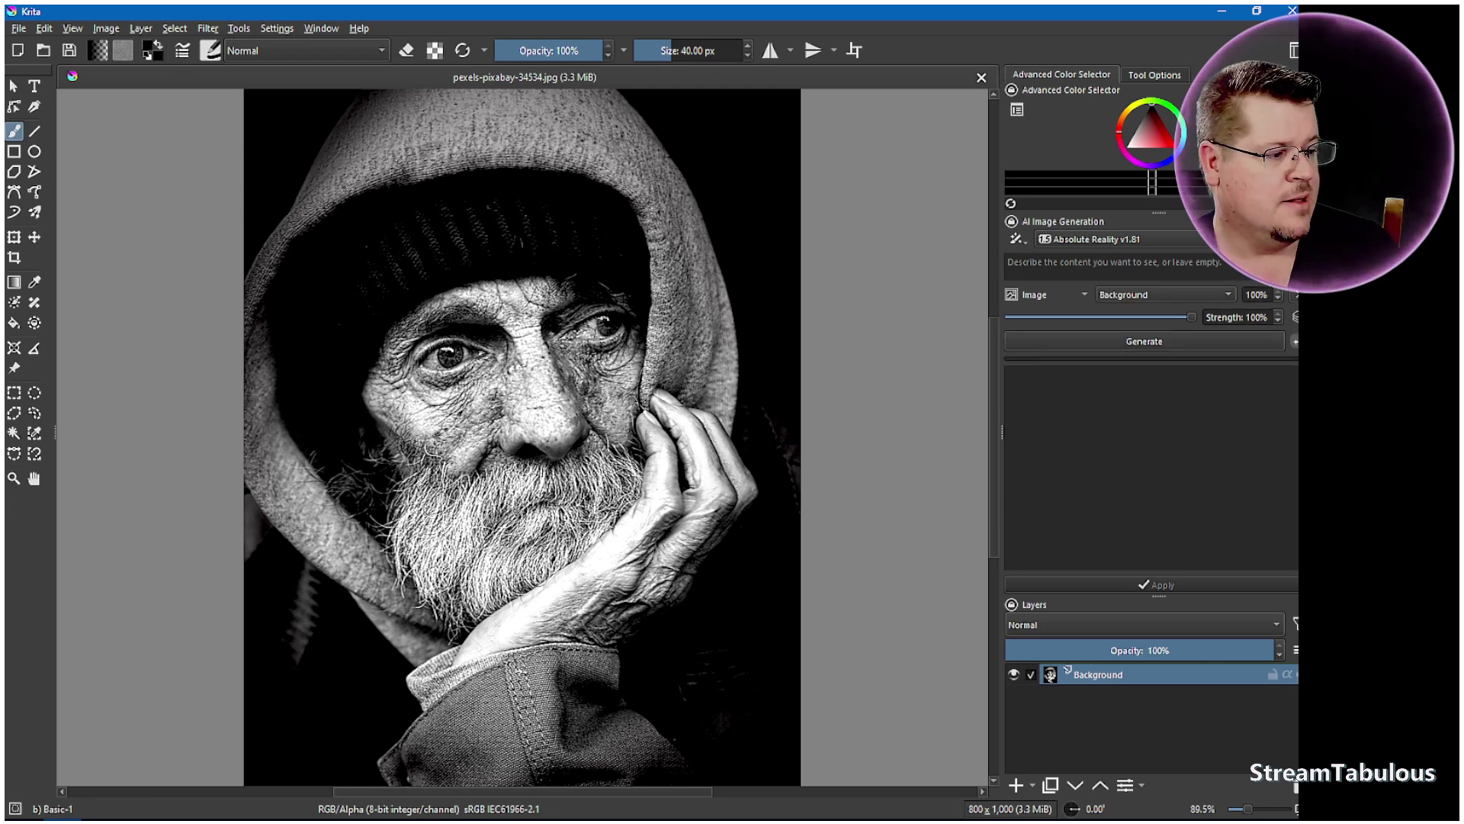
{"action": "left_click", "coordinate": [1049, 296]}
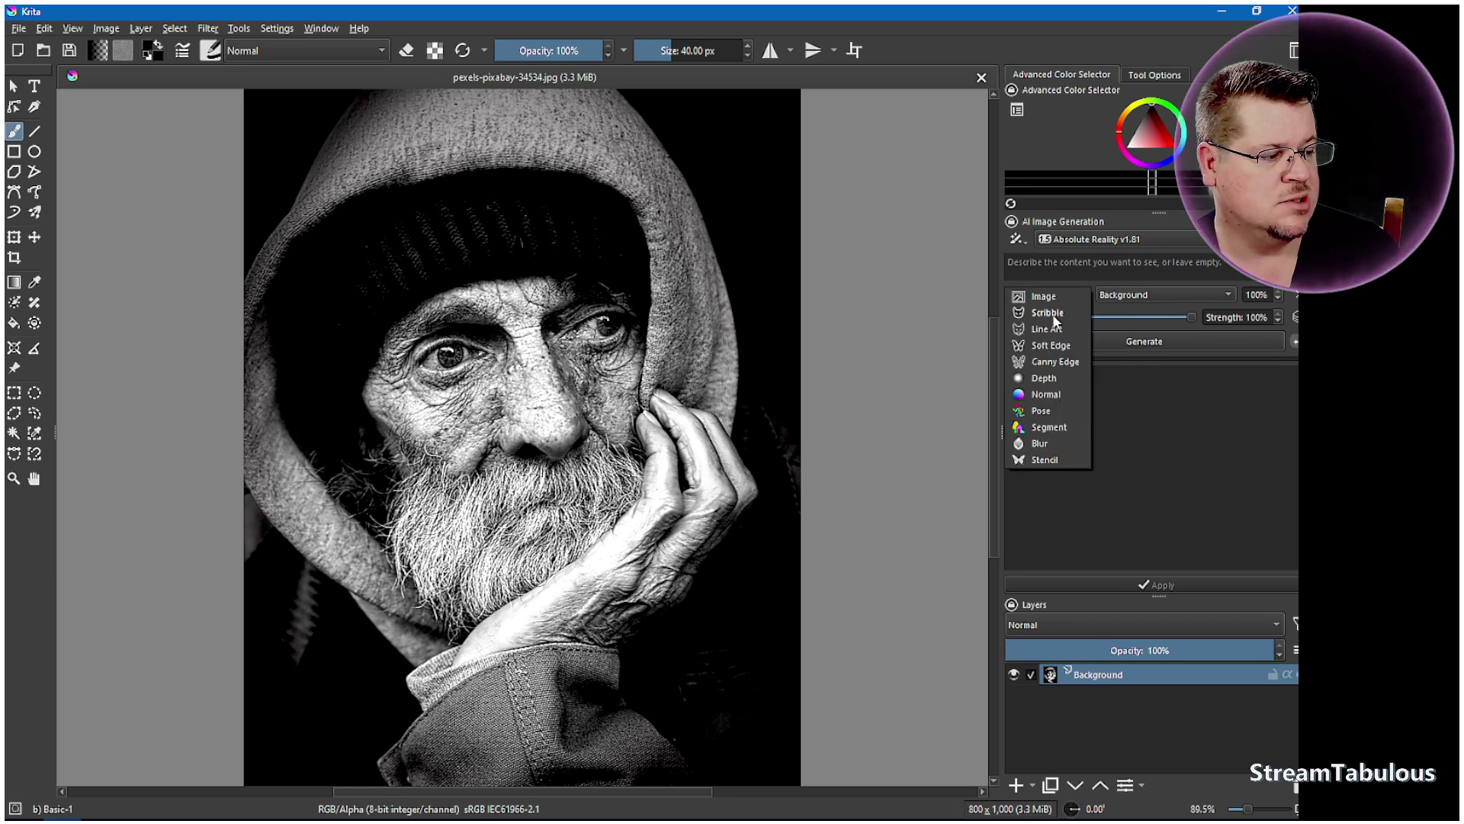
{"action": "left_click", "coordinate": [1055, 328]}
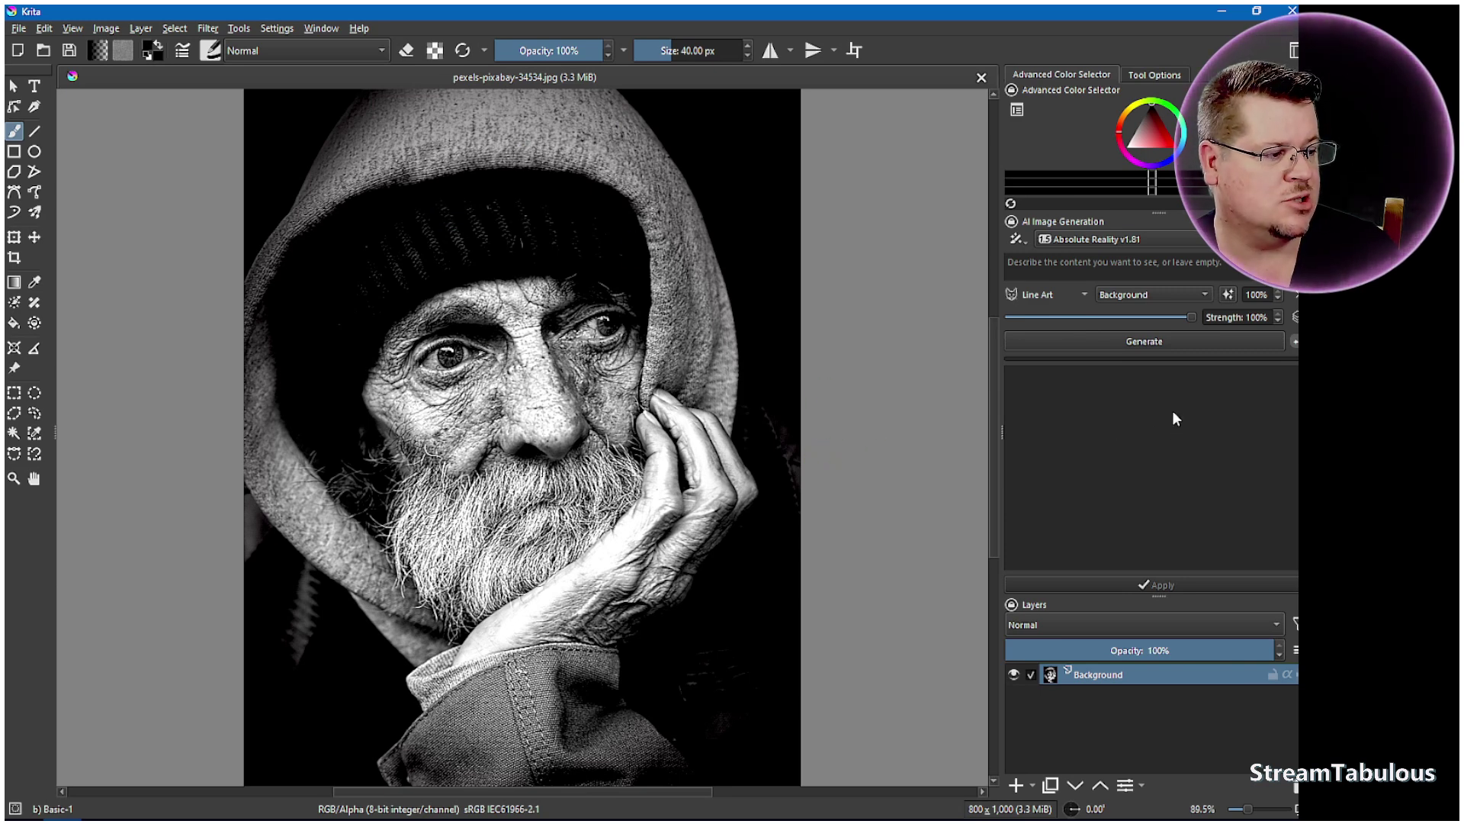
{"action": "left_click", "coordinate": [1229, 295]}
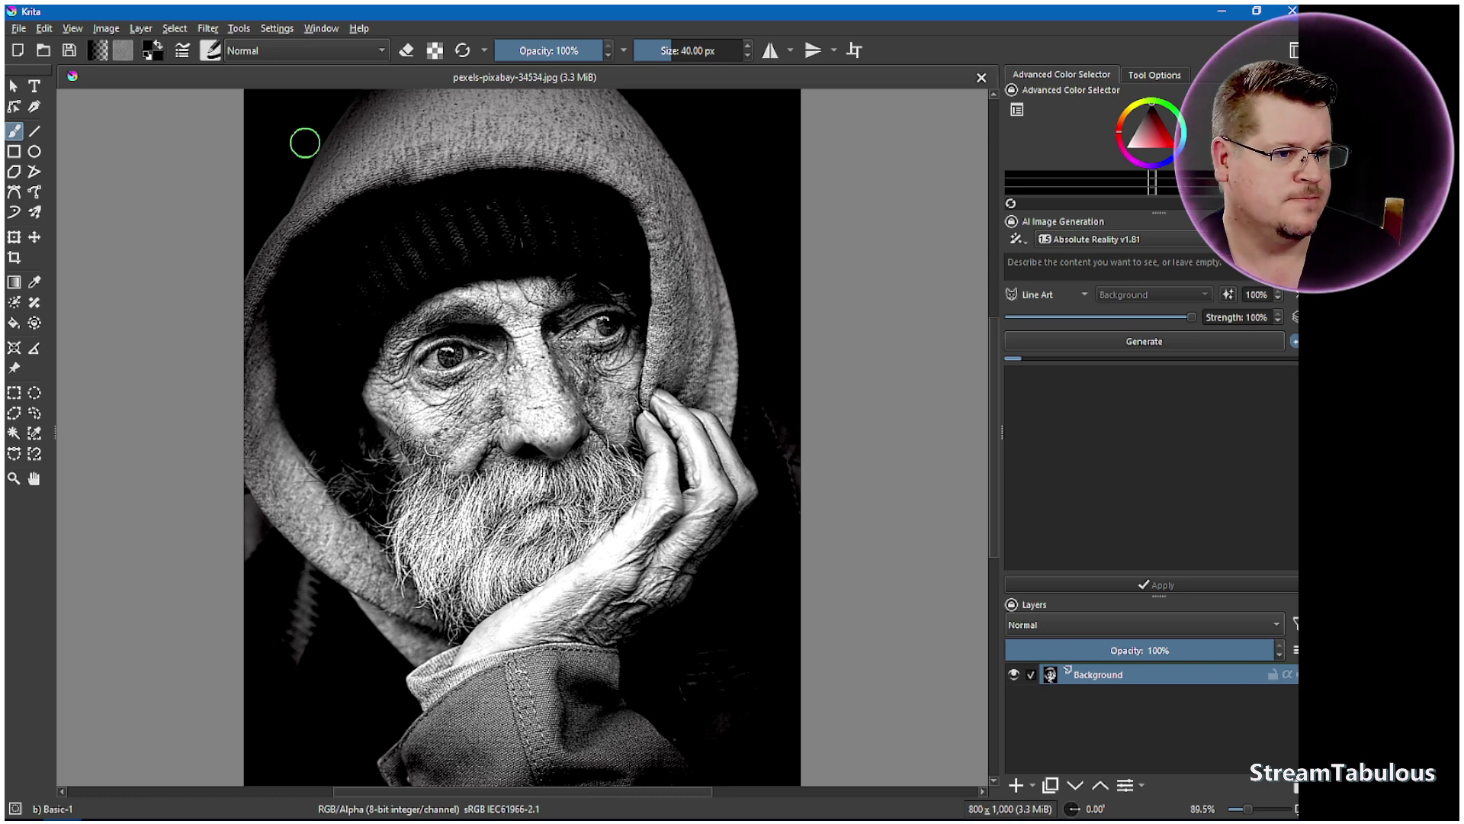
Check the image's pixel dimensions in the image scaling settings without applying any change
{"action": "left_click", "coordinate": [107, 29]}
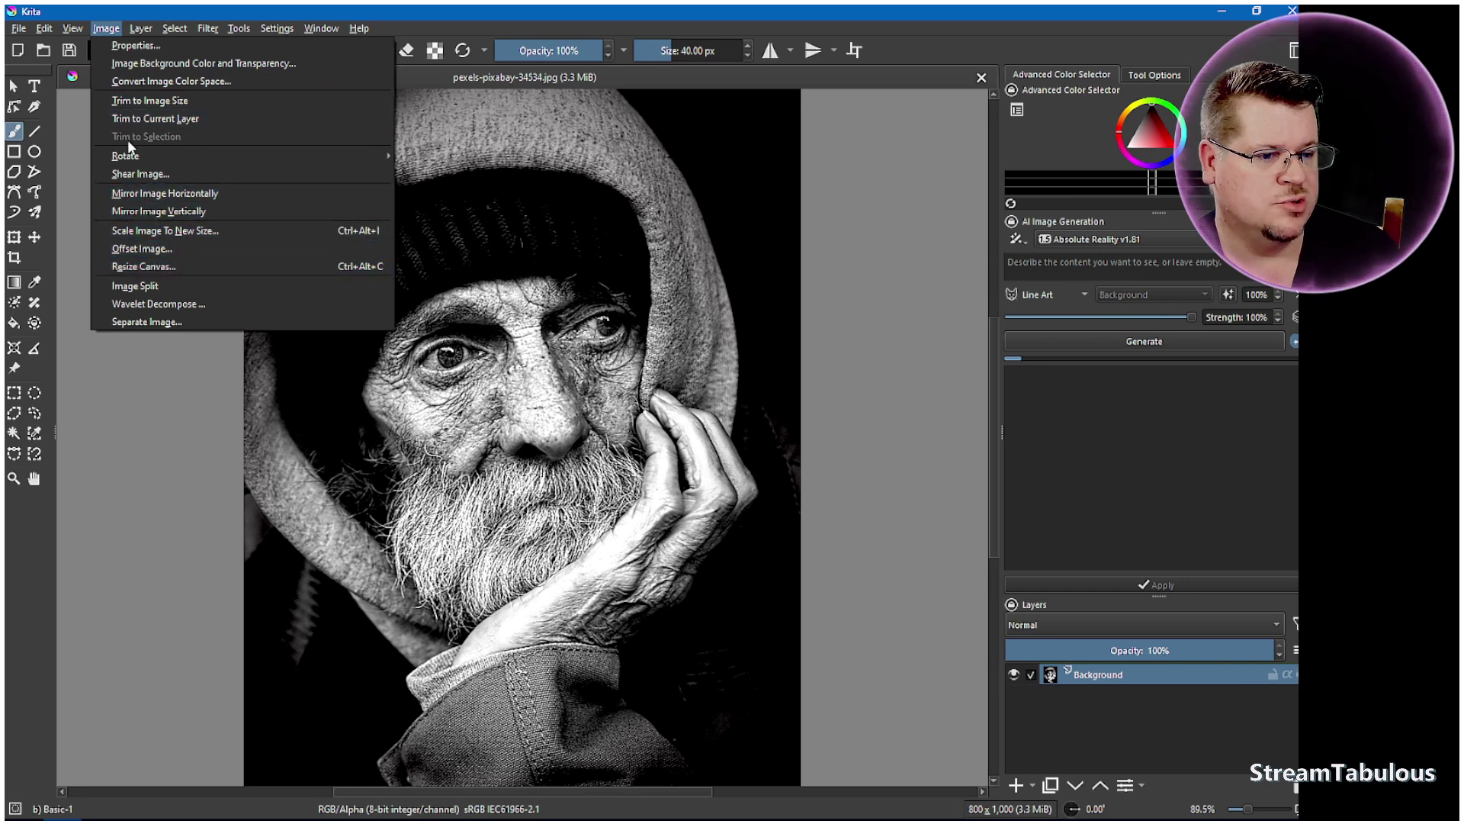
{"action": "left_click", "coordinate": [159, 232]}
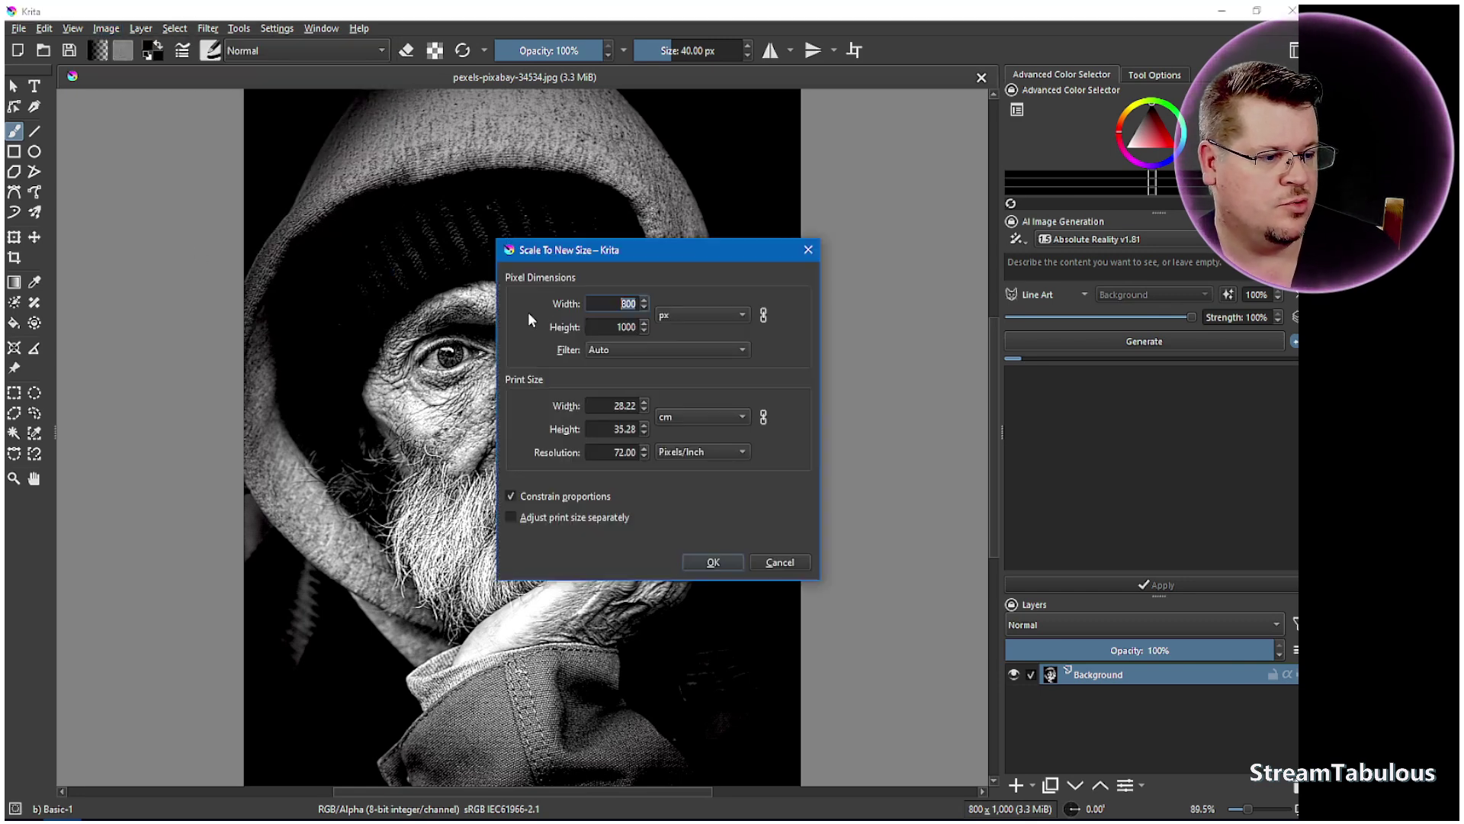
{"action": "left_click", "coordinate": [795, 561]}
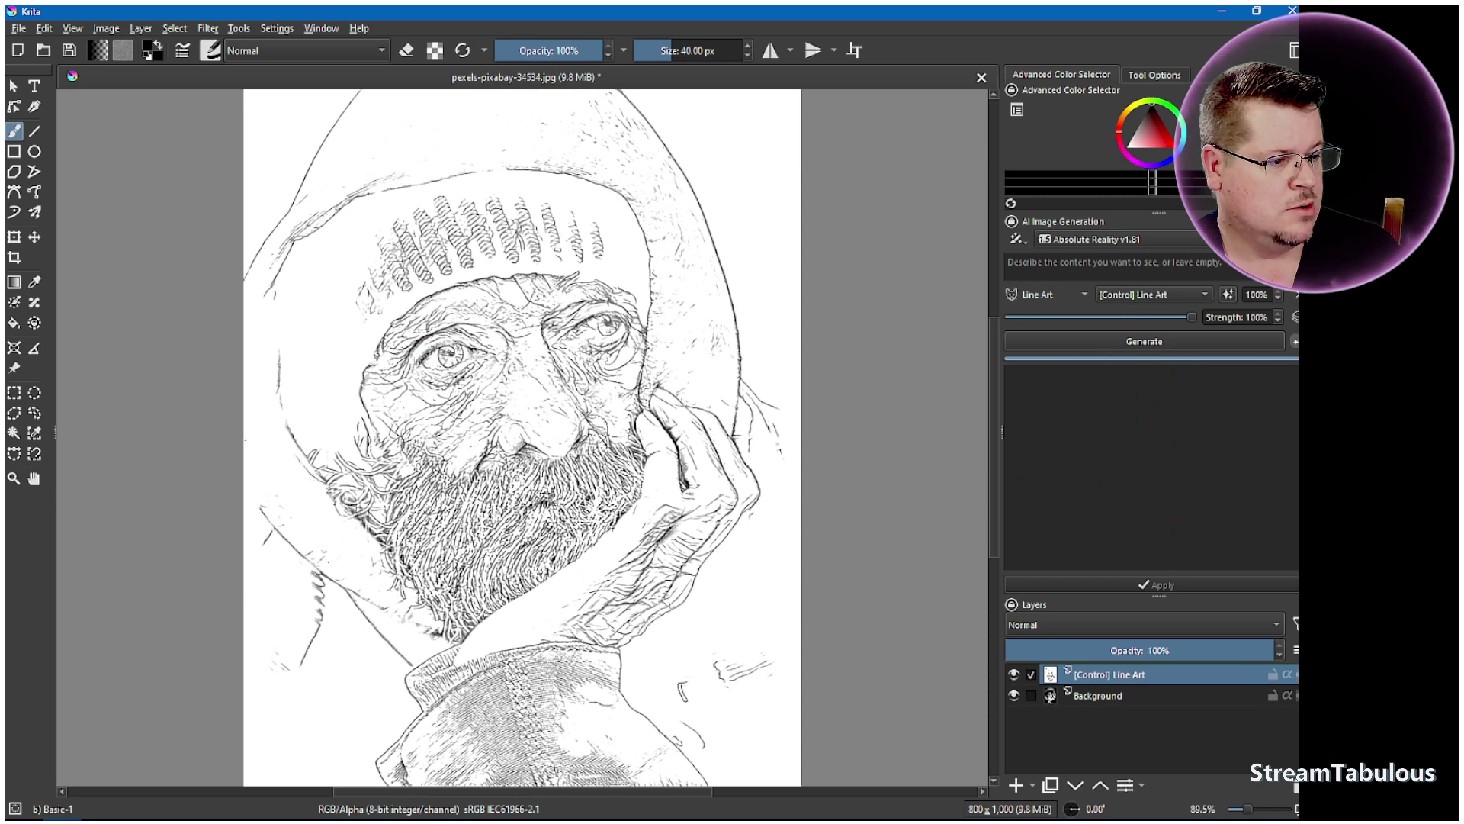
Compare the line art layer with the photo beneath by toggling its visibility and temporarily lowering its opacity to about 52%
{"action": "left_click", "coordinate": [1015, 674]}
{"action": "left_click", "coordinate": [1014, 674]}
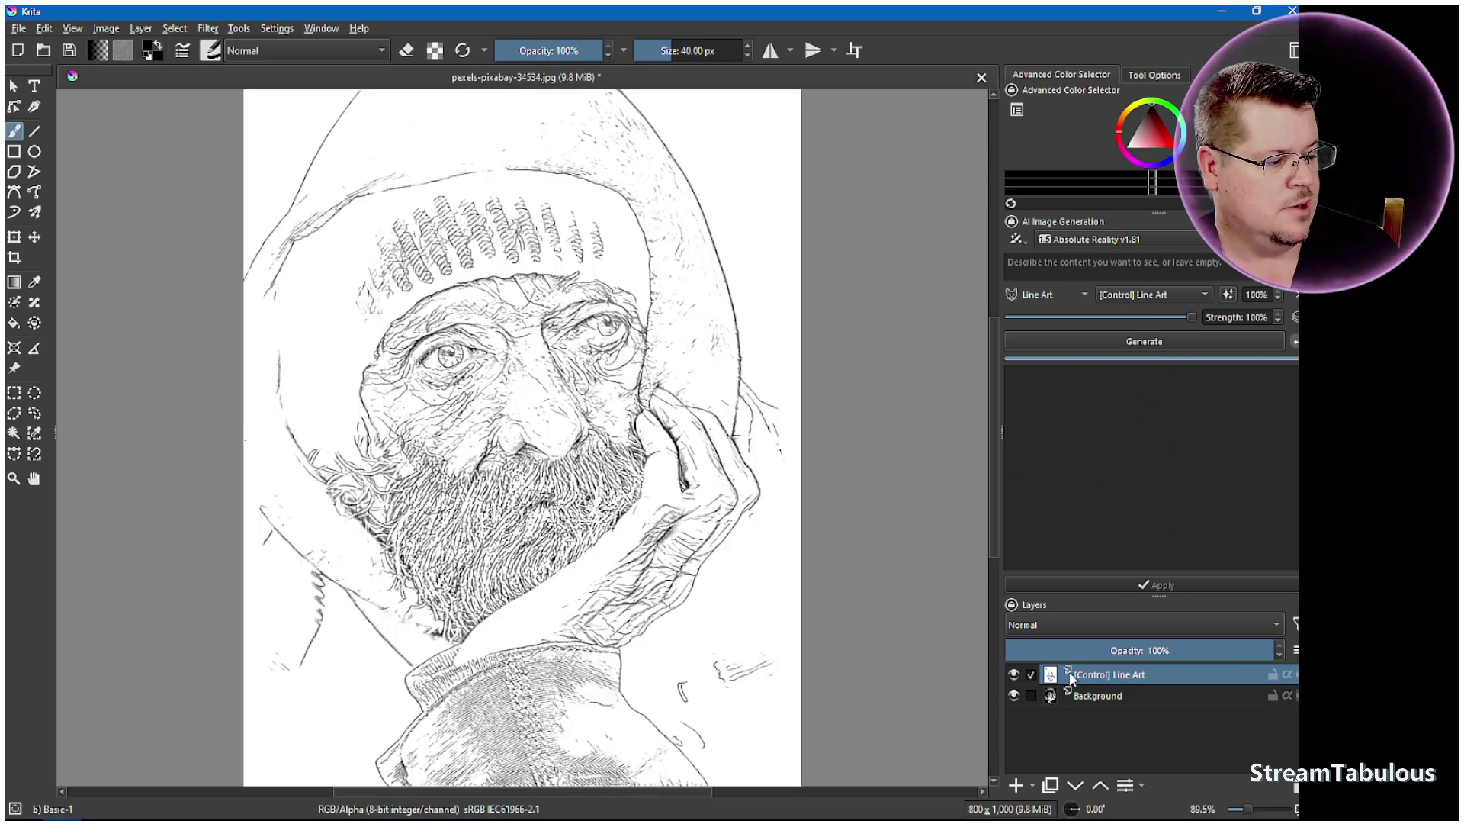
{"action": "left_click", "coordinate": [1191, 655]}
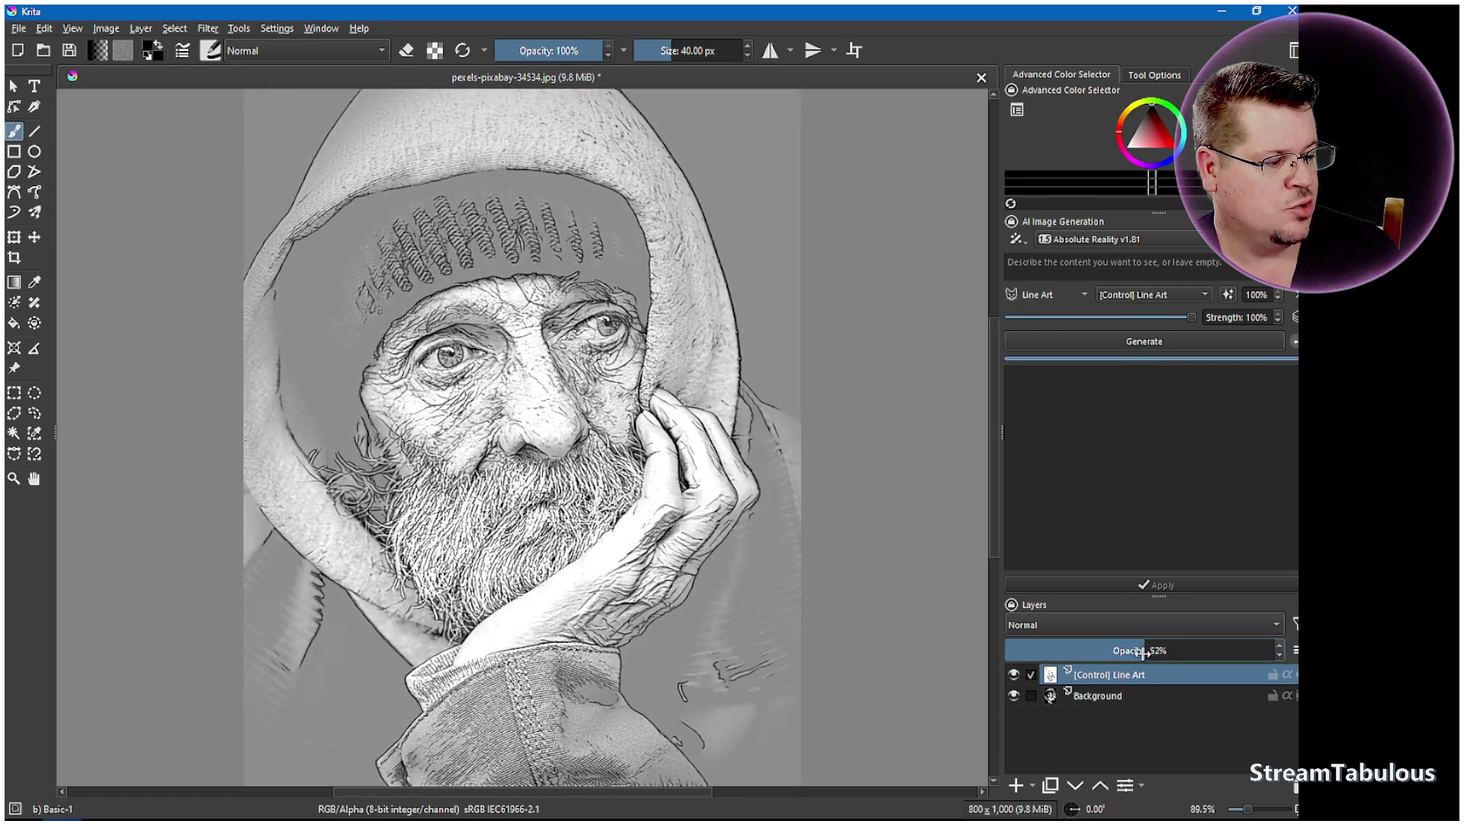
{"action": "left_click_drag", "start_coordinate": [1141, 652], "coordinate": [1275, 654]}
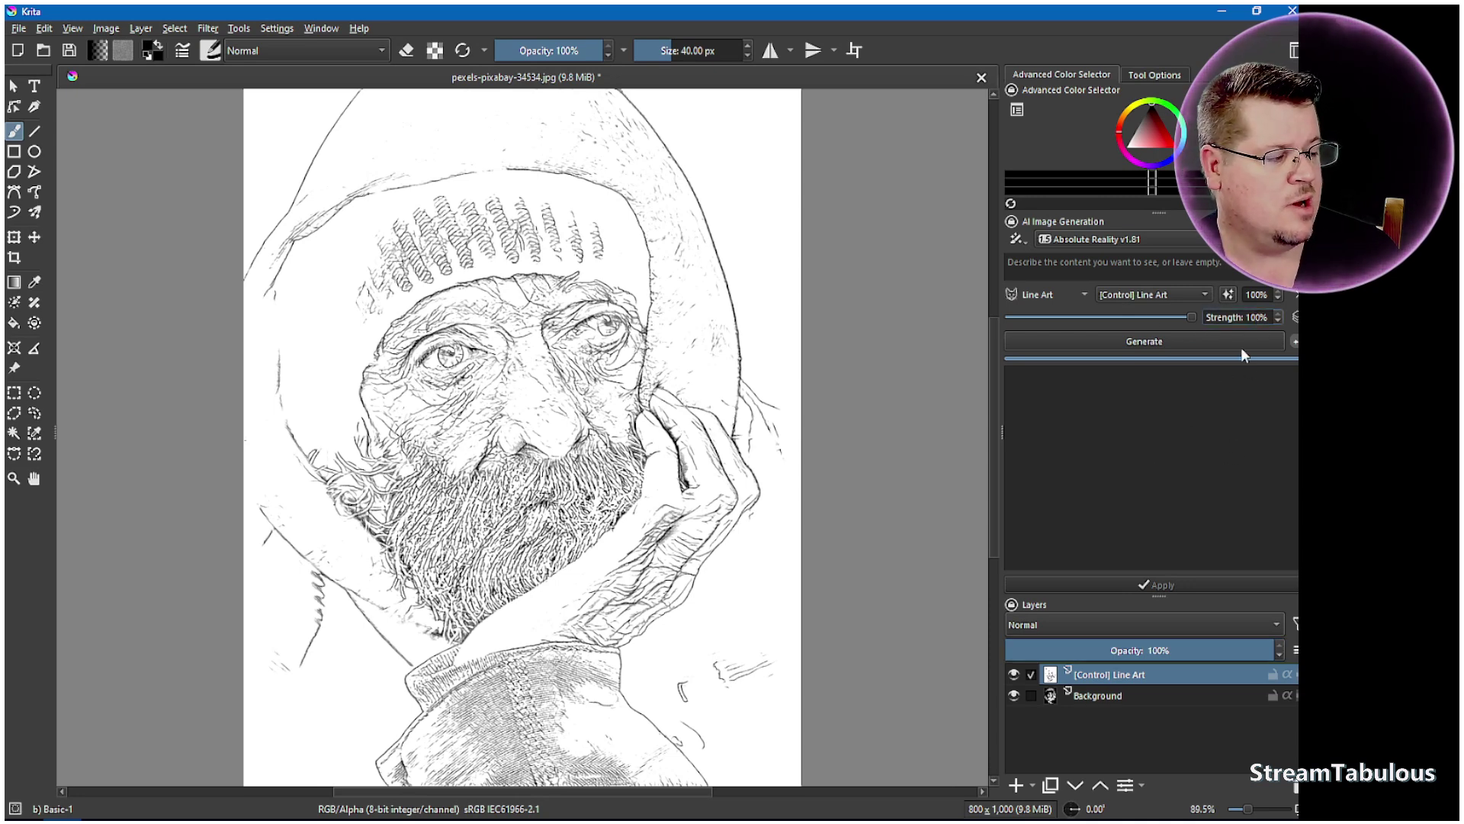
Generate a colour version at 60% strength using the prompt "very old man, (brown eye), grey hair, beard,"
{"action": "scroll", "coordinate": [1252, 315], "scroll_direction": "down", "scroll_amount": 5}
{"action": "scroll", "coordinate": [1254, 317], "scroll_direction": "down", "scroll_amount": 2}
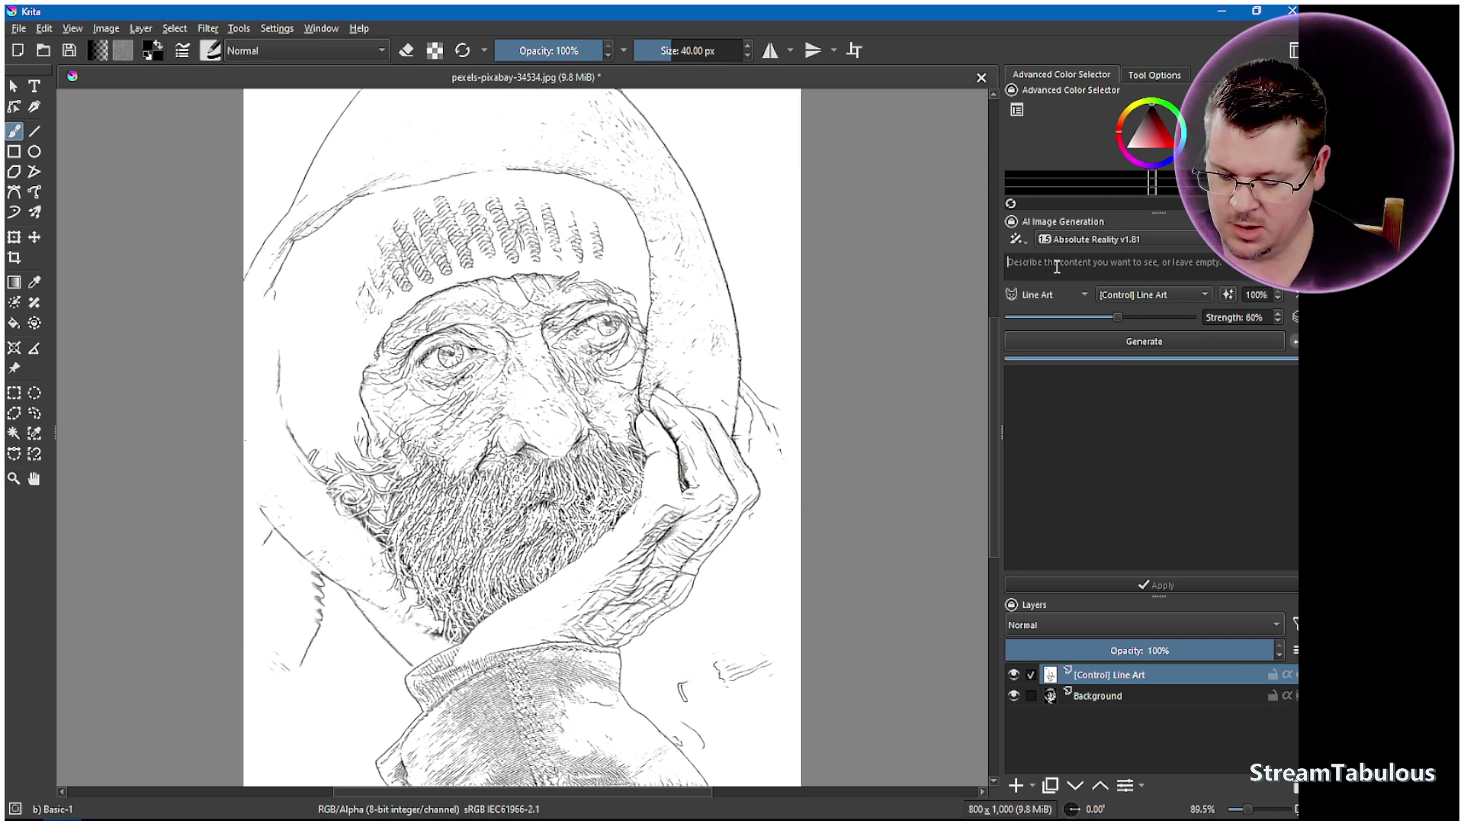
{"action": "type", "text": "ol"}
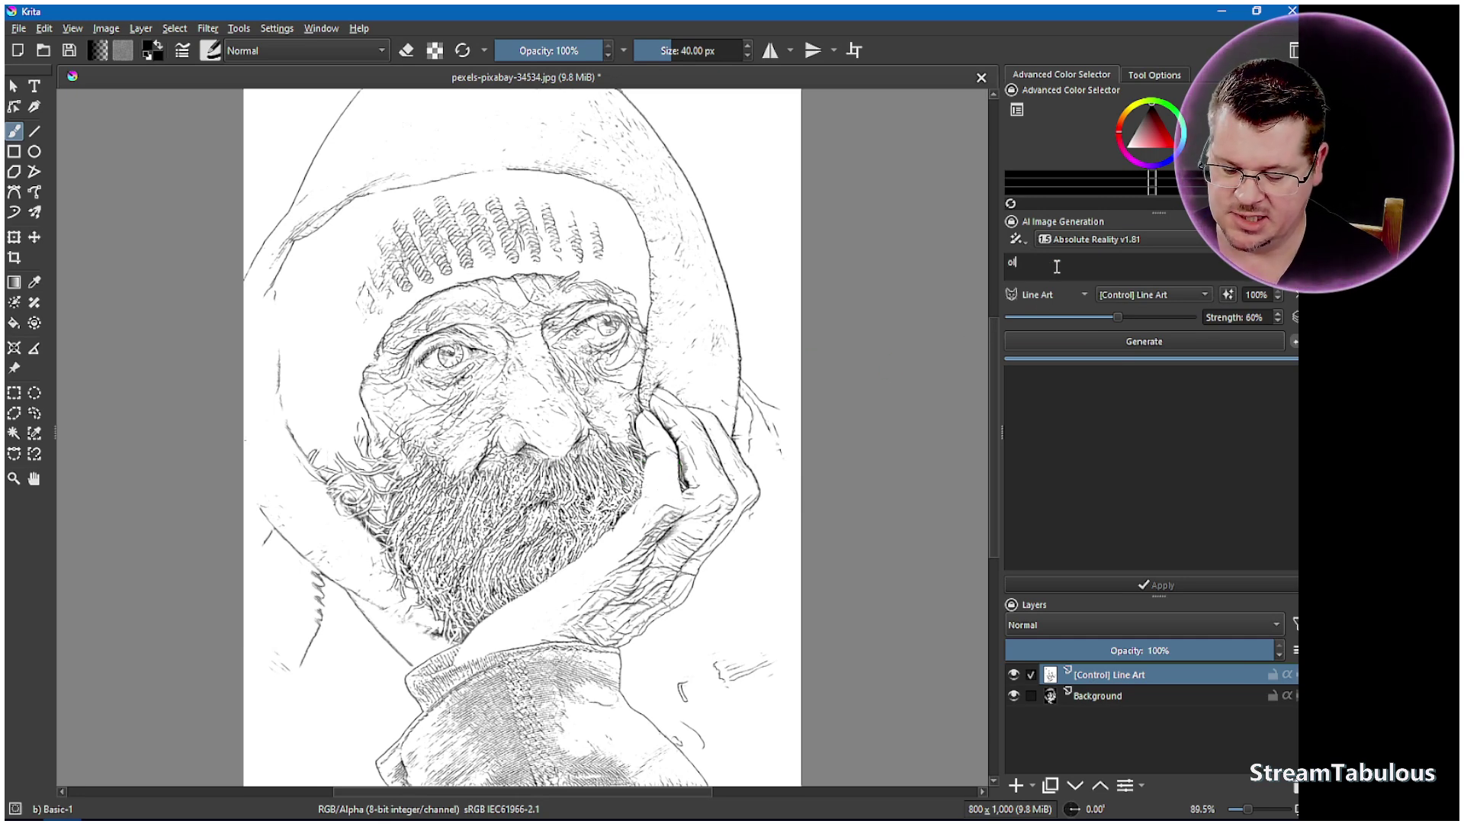
{"action": "type", "text": "d man (brown eye"}
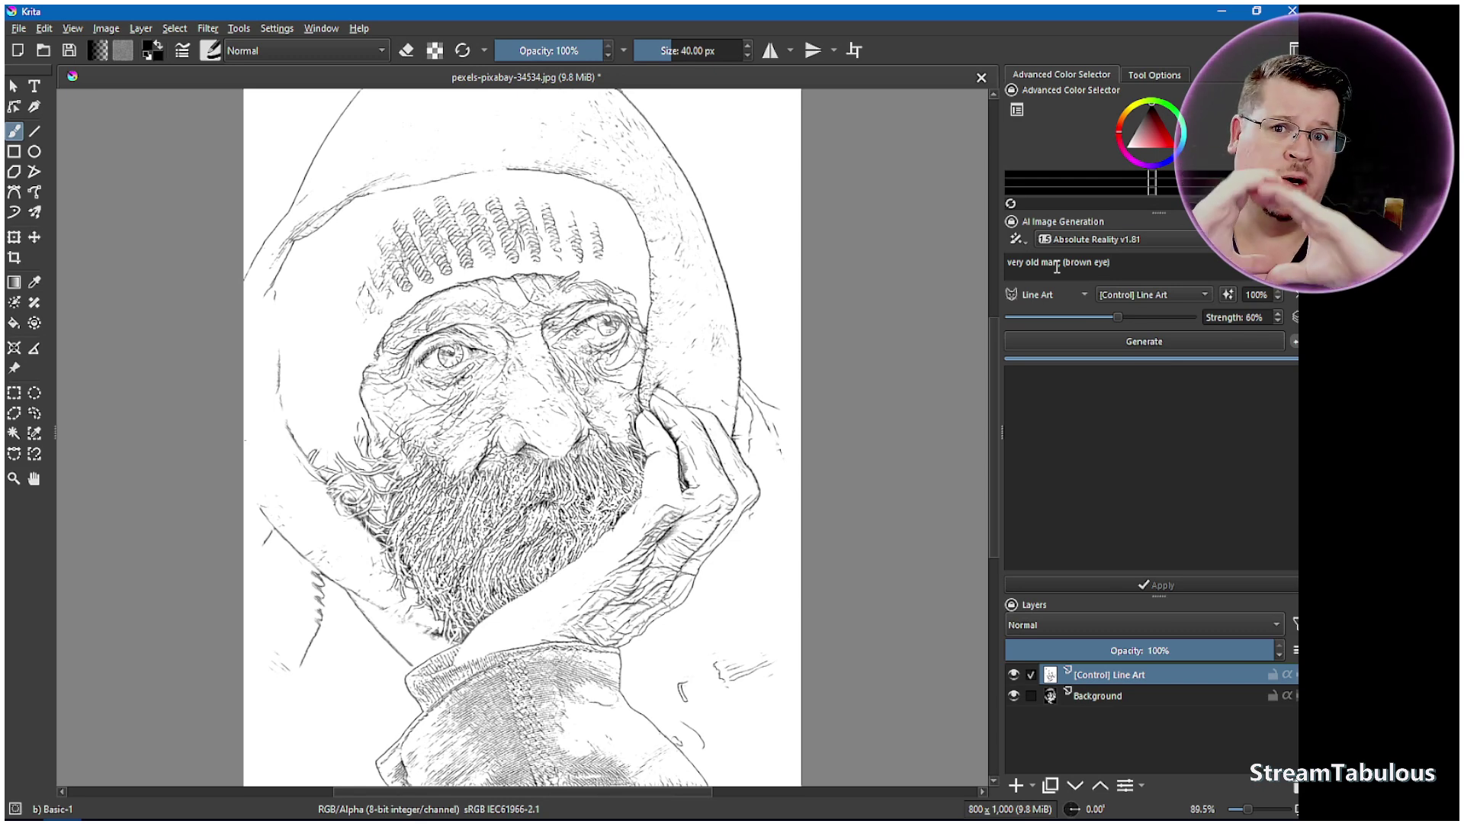
{"action": "key", "text": "BackSpace"}
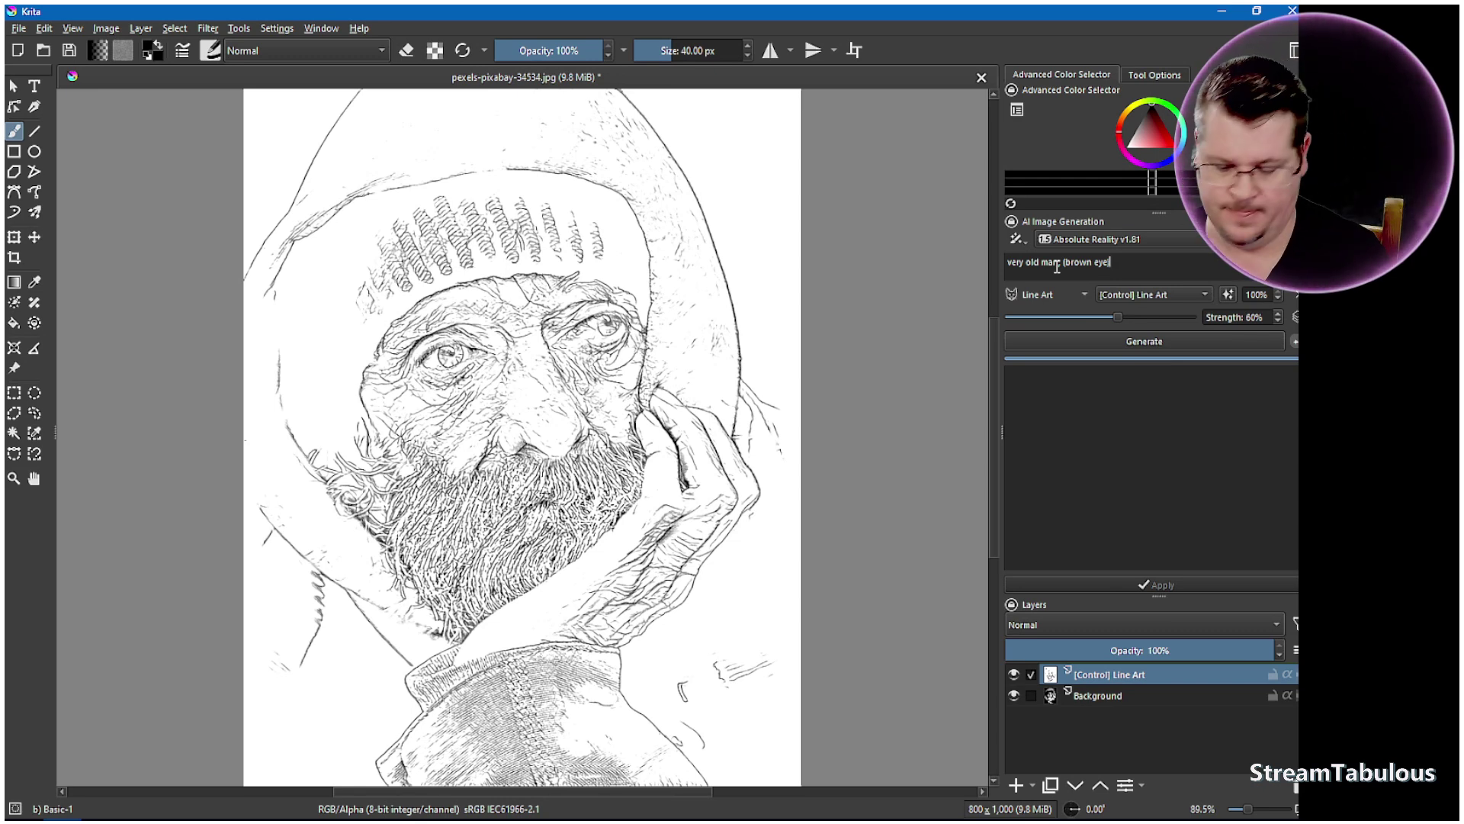
{"action": "type", "text": "), grey"}
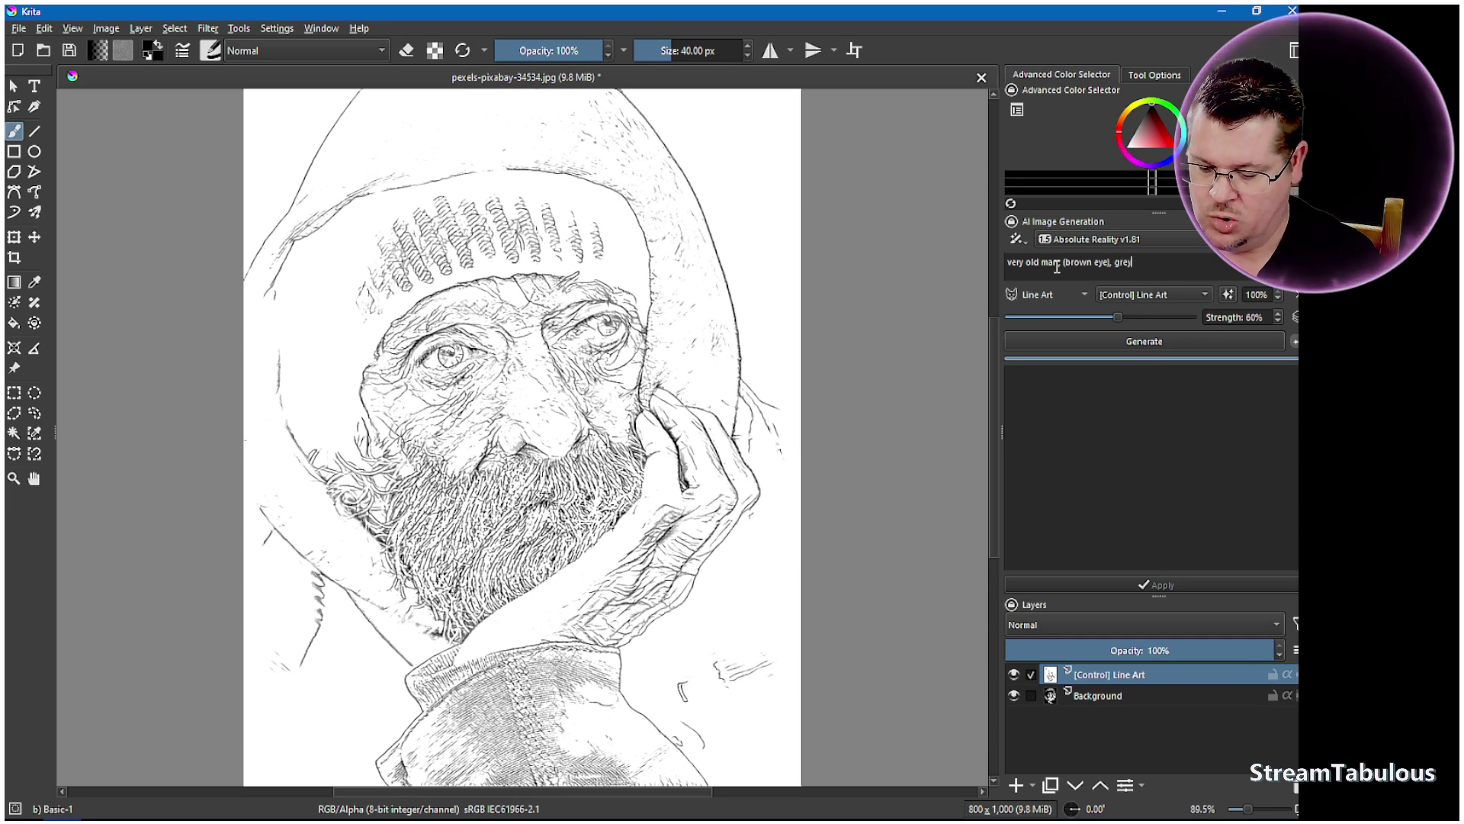
{"action": "type", "text": " hair,"}
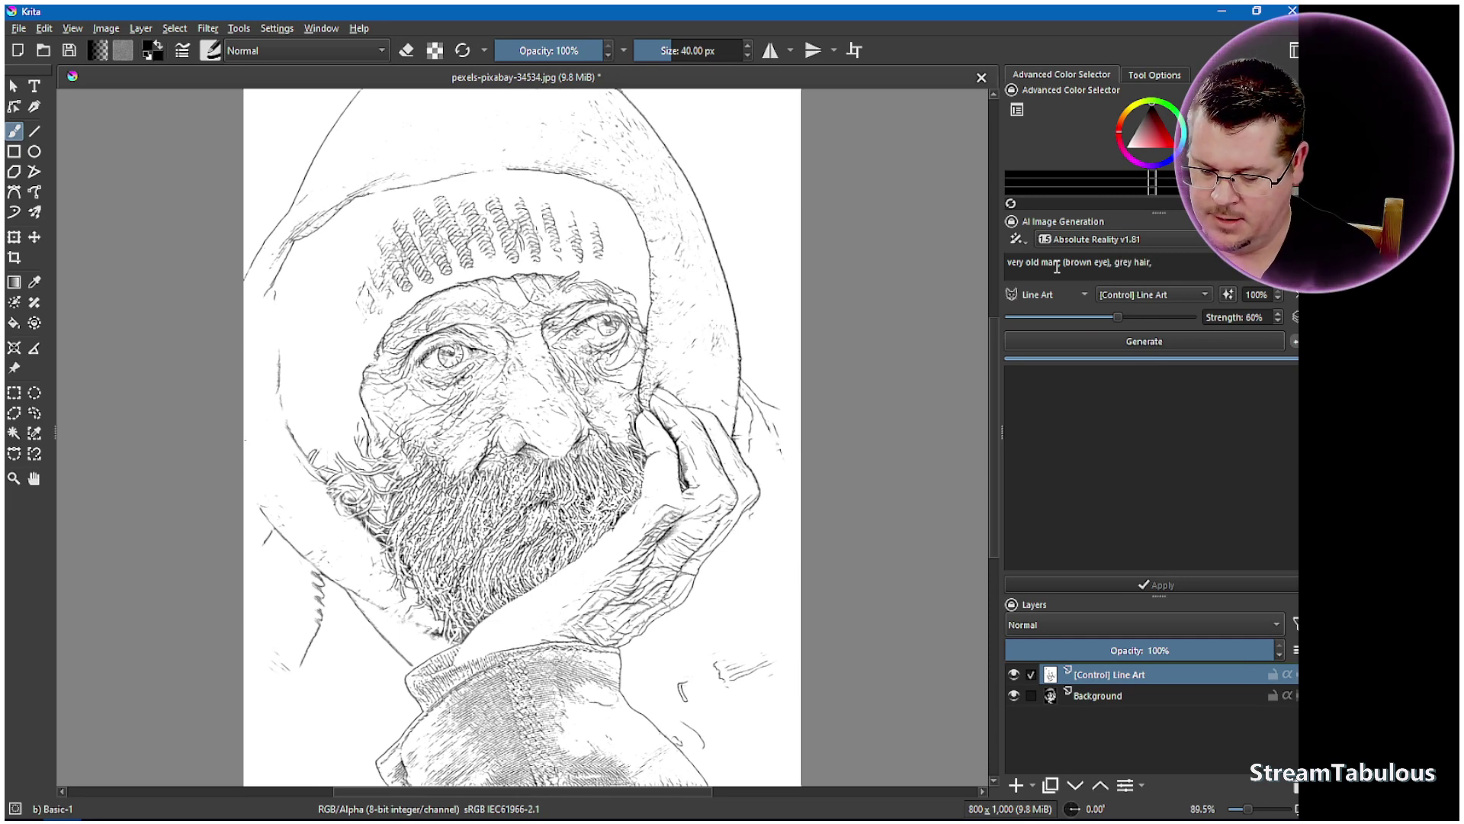
{"action": "type", "text": " b"}
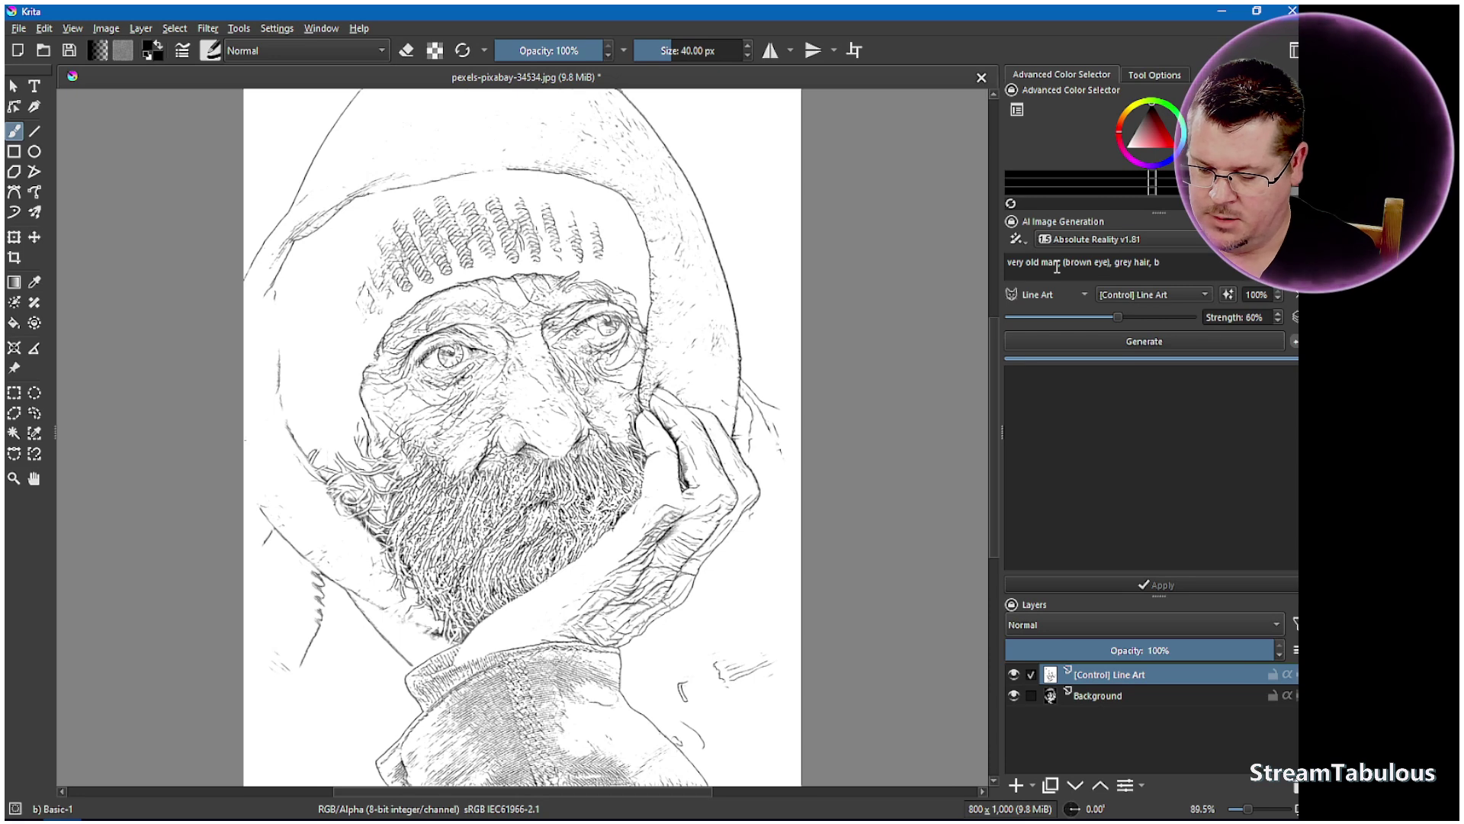
{"action": "type", "text": "eard"}
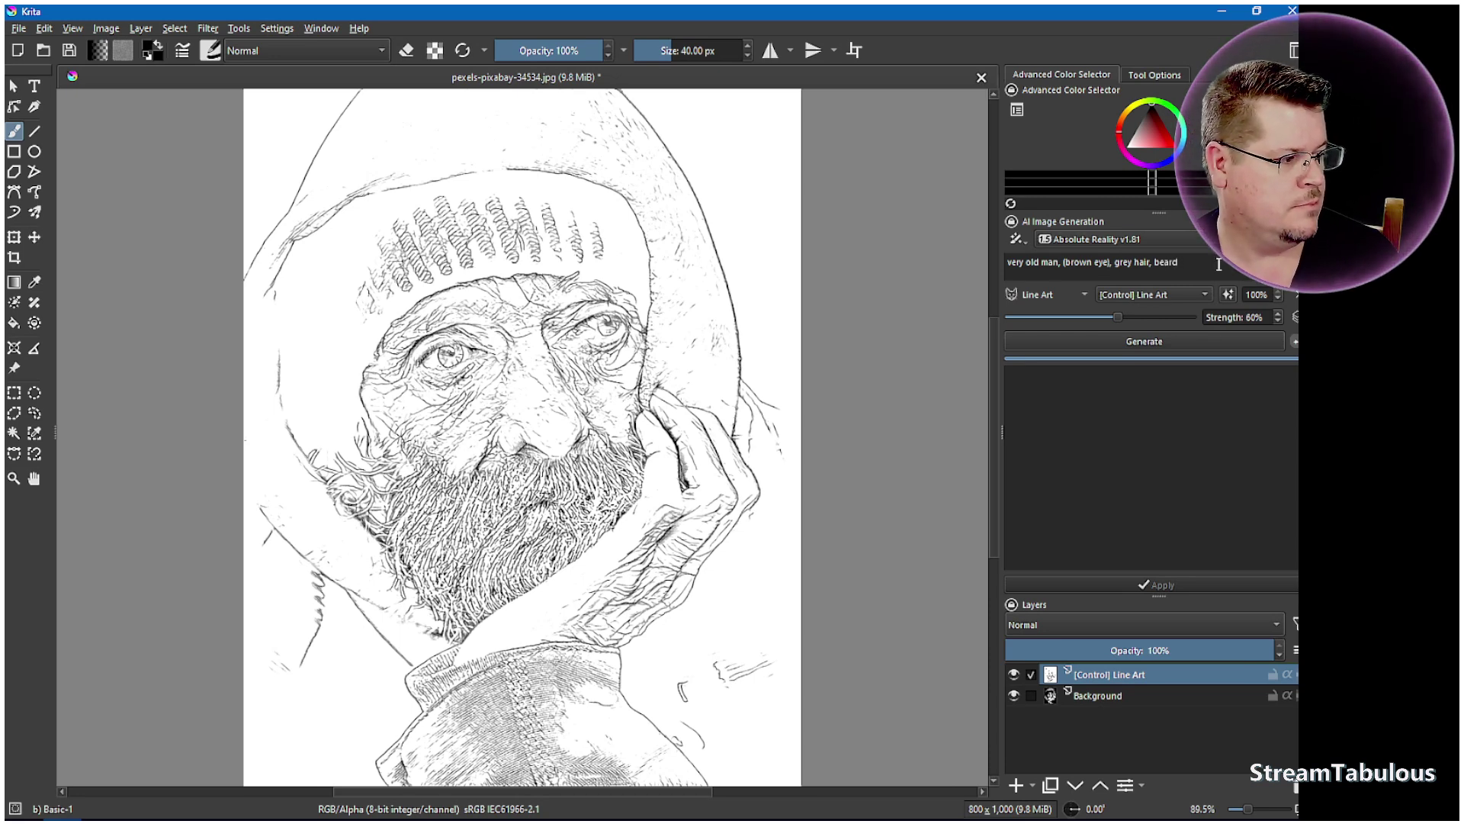
{"action": "type", "text": ","}
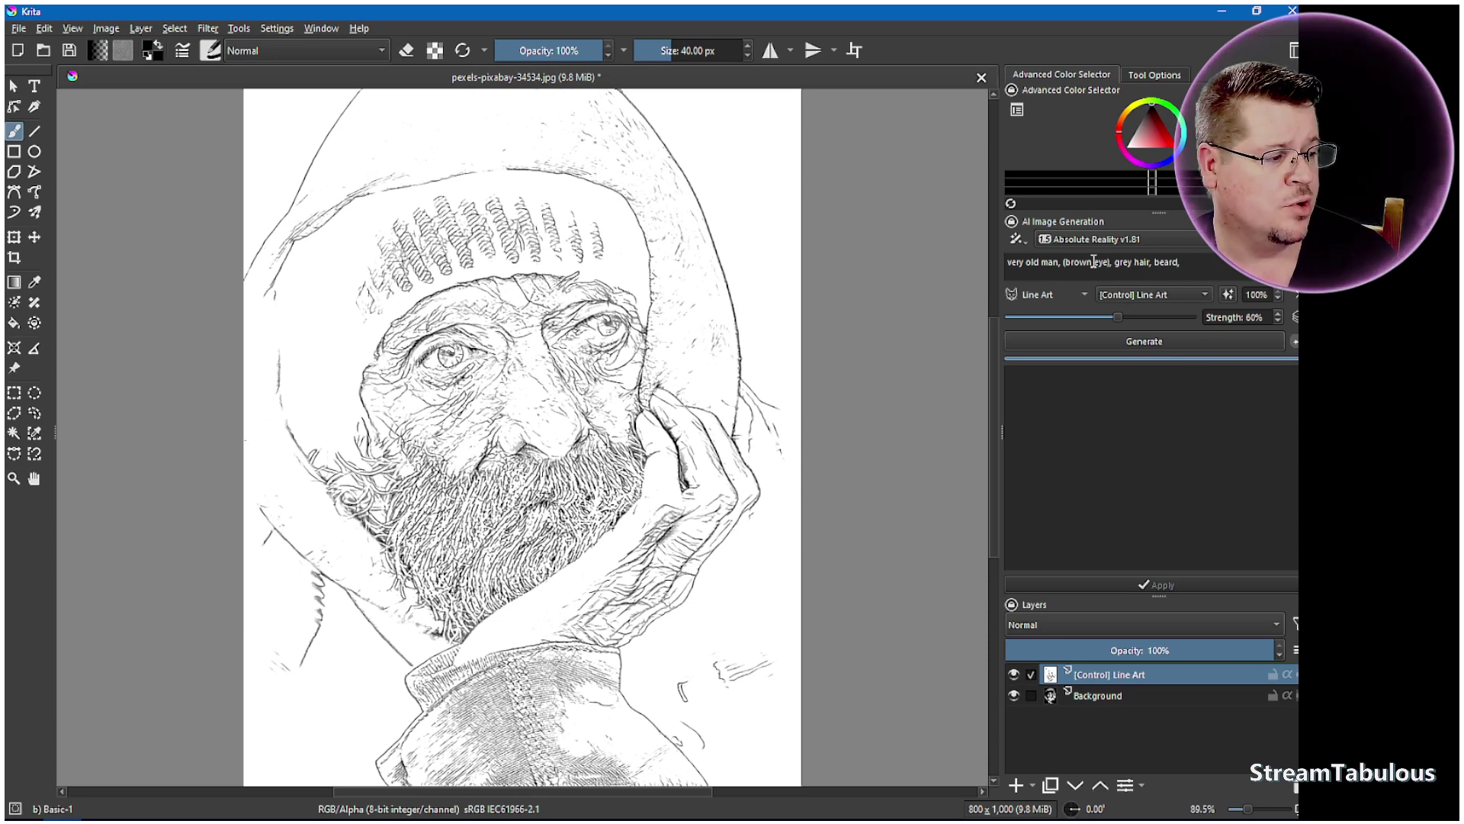
{"action": "left_click", "coordinate": [1169, 341]}
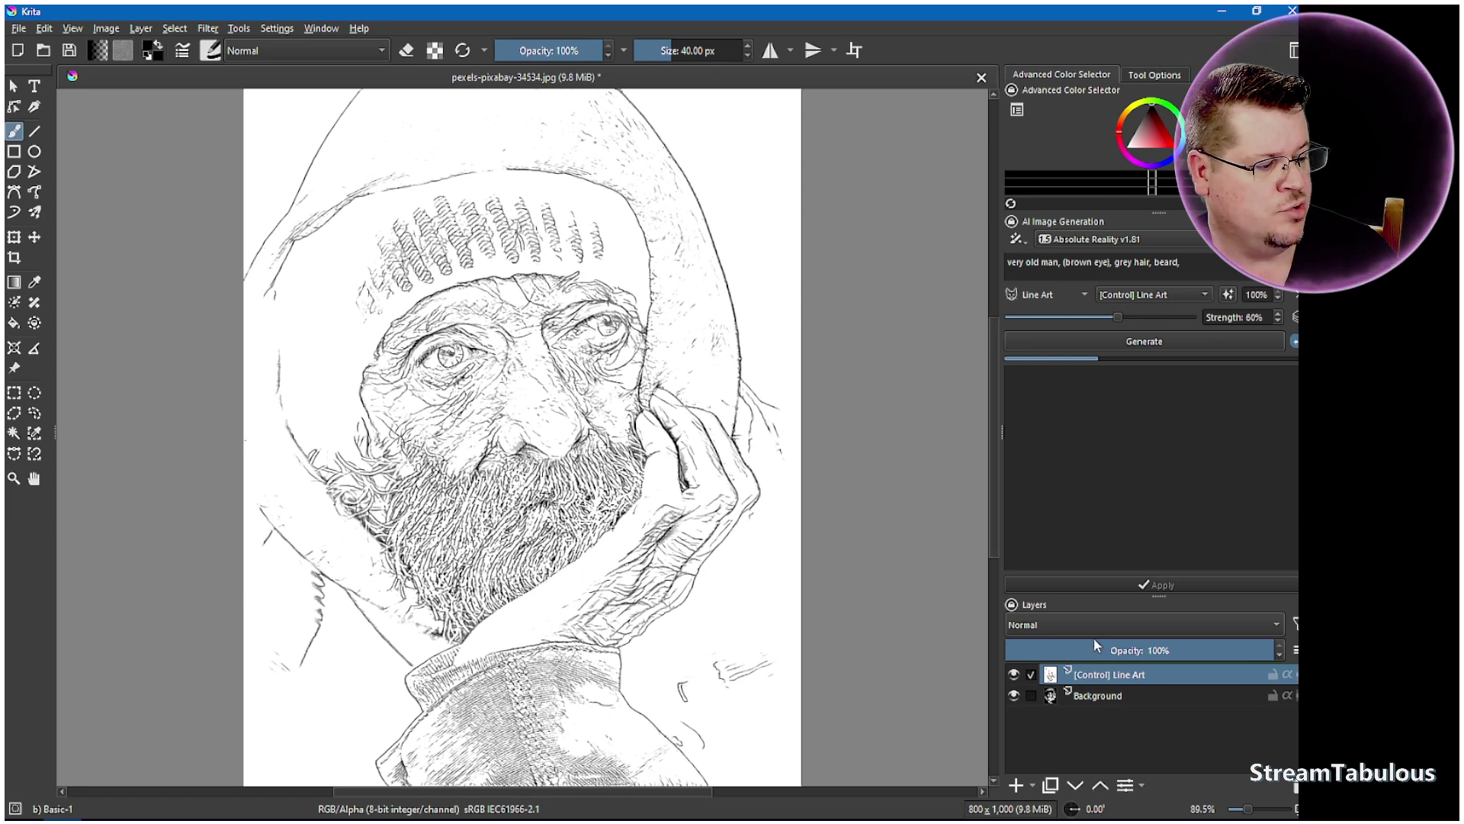
{"action": "mouse_move", "coordinate": [1107, 679]}
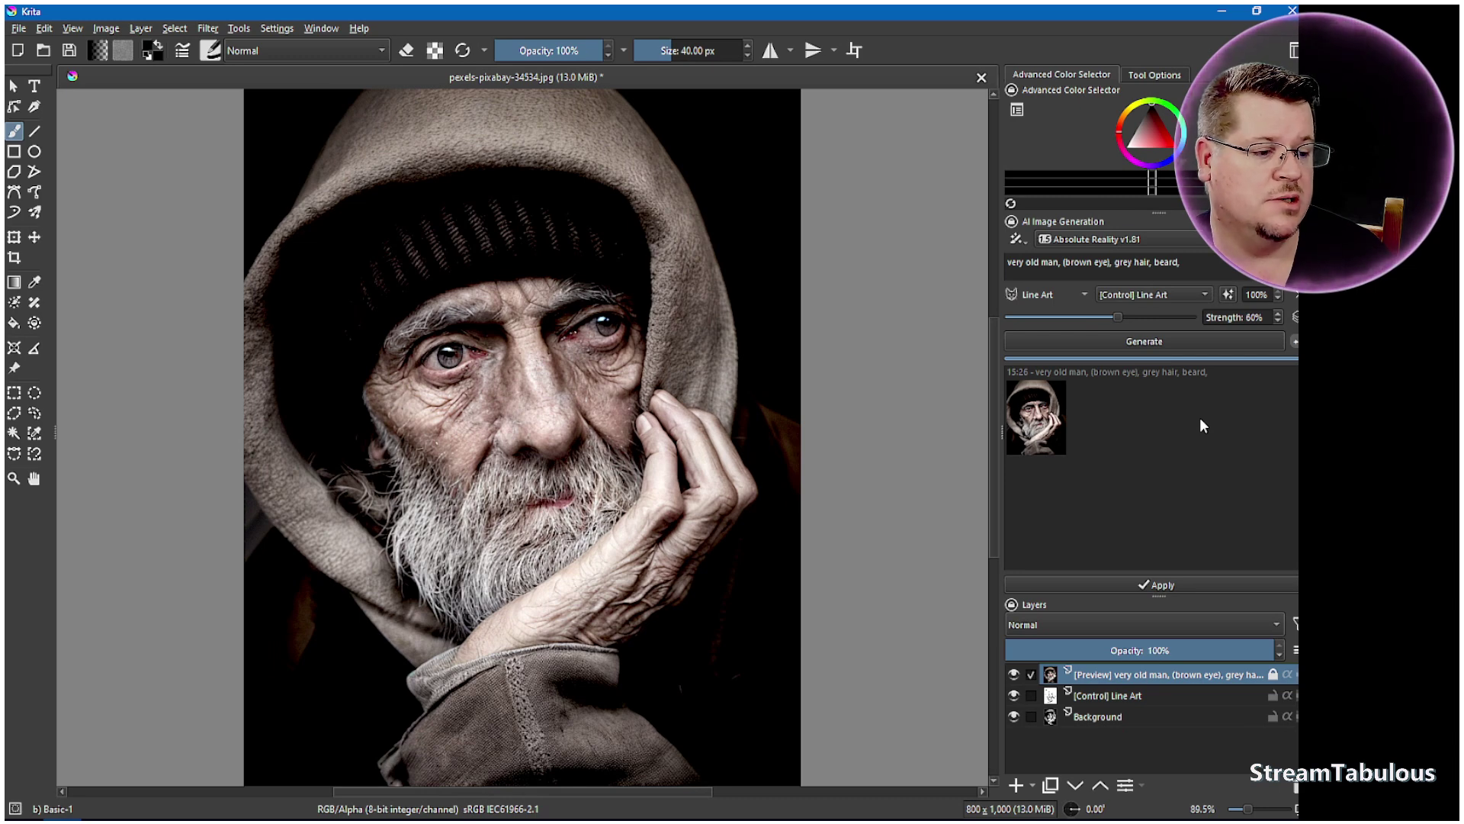
Hide the line art layer and compare the generated colour preview with the original photo by repeatedly toggling the preview's visibility
{"action": "left_click", "coordinate": [1014, 694]}
{"action": "left_click", "coordinate": [1015, 674]}
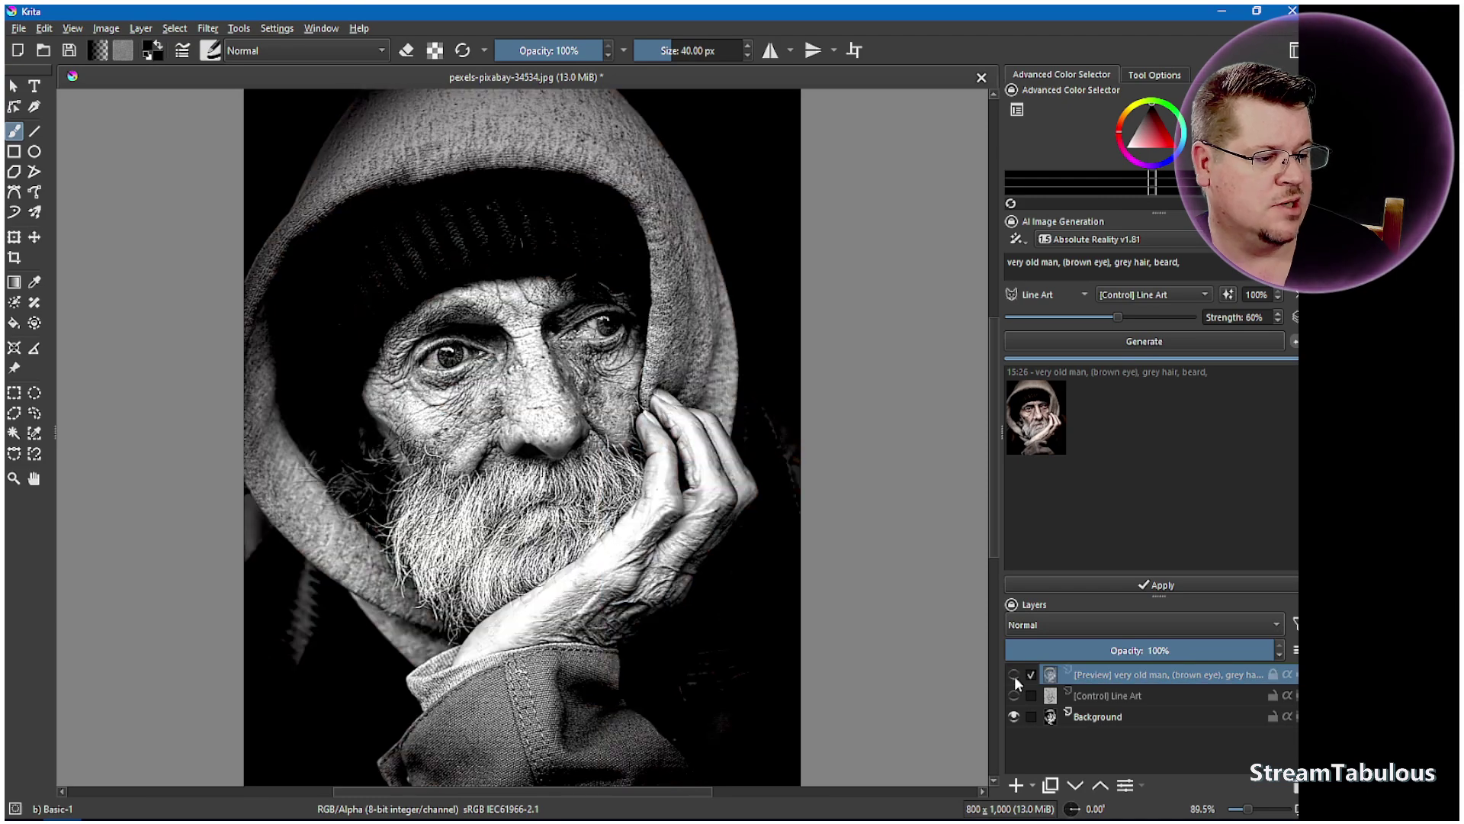
{"action": "left_click", "coordinate": [1015, 676]}
{"action": "left_click", "coordinate": [1014, 676]}
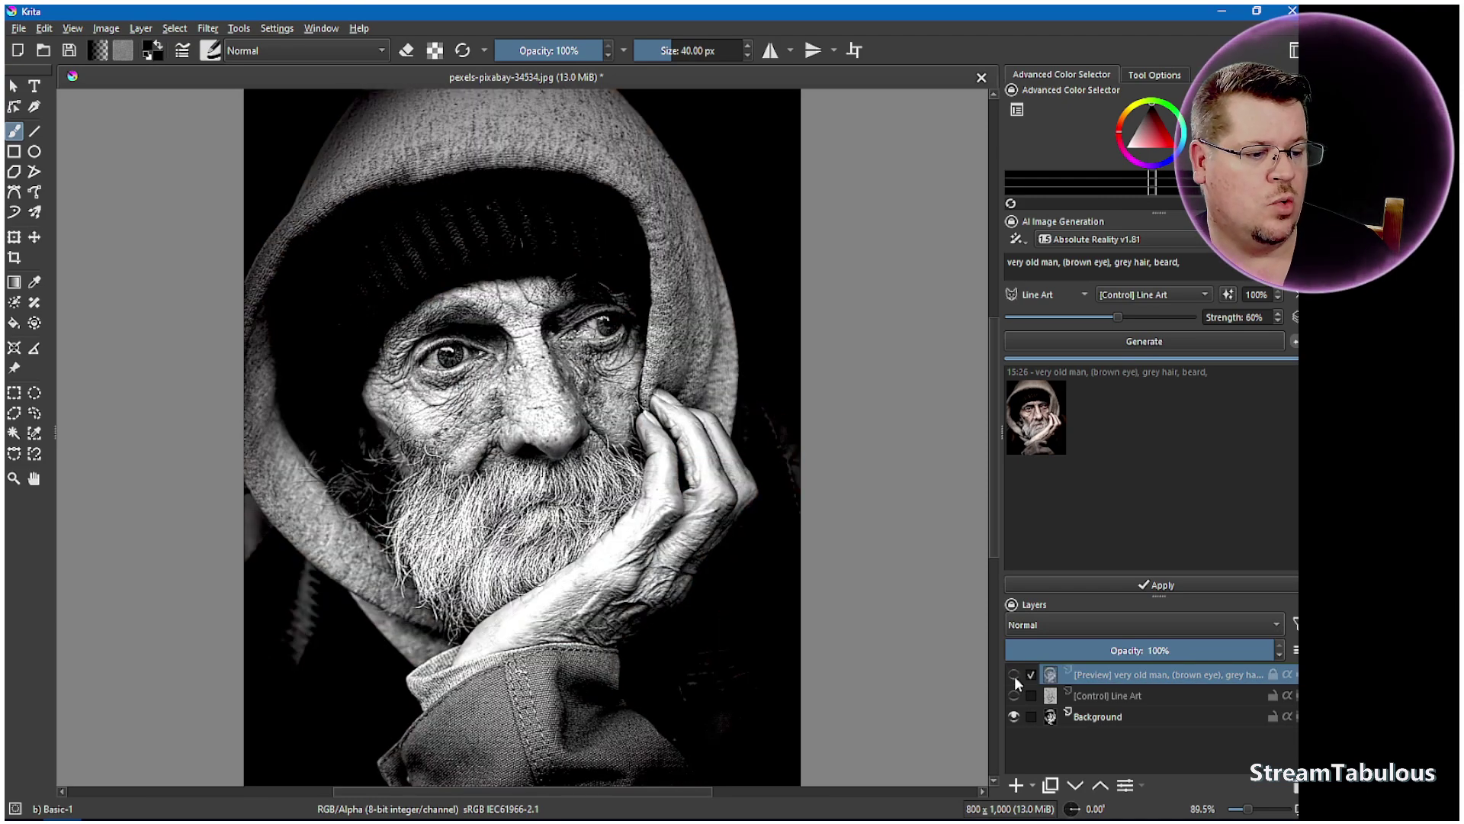
{"action": "left_click", "coordinate": [1014, 676]}
{"action": "left_click", "coordinate": [1014, 676]}
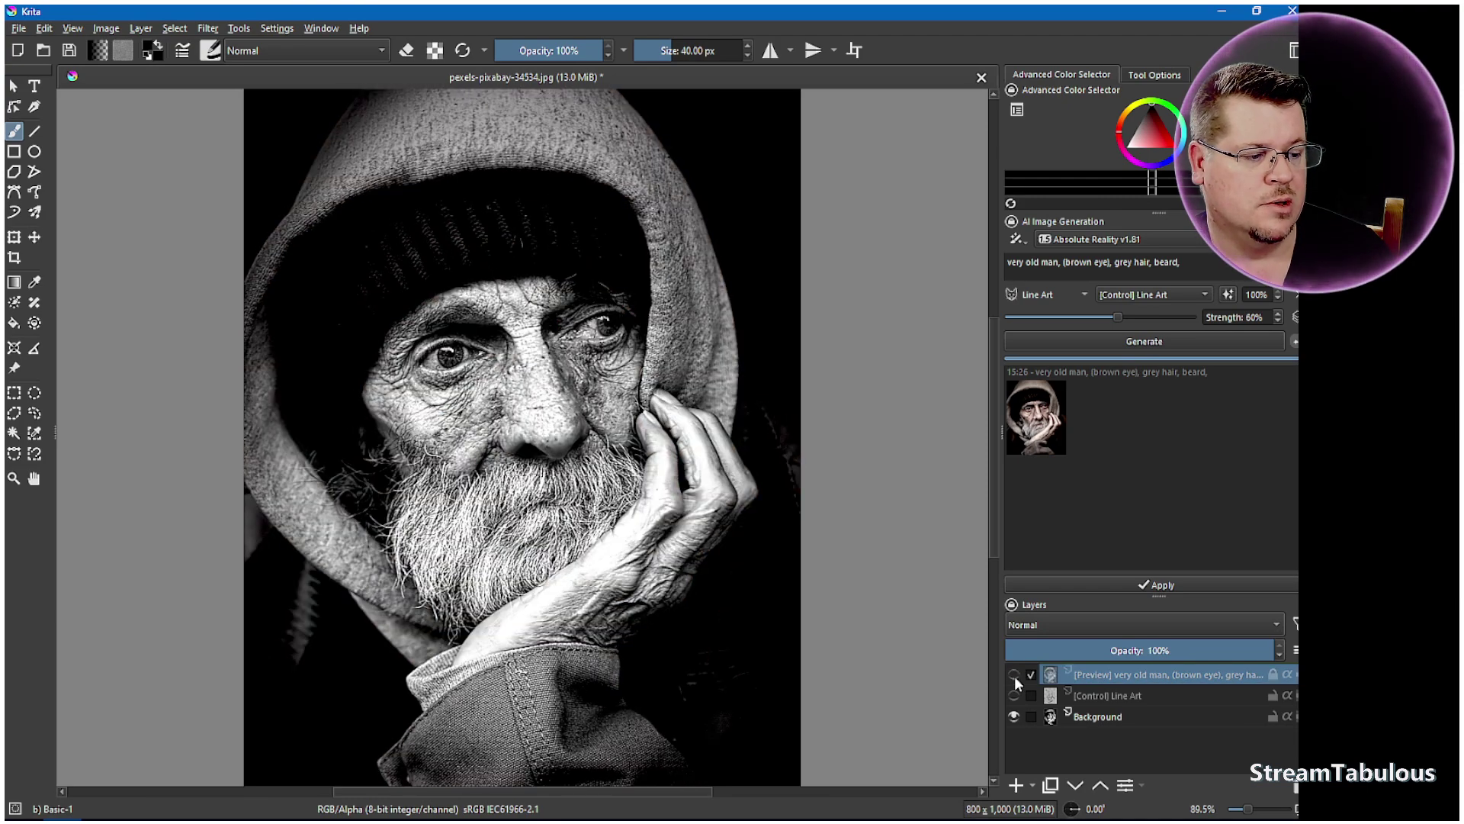
{"action": "left_click", "coordinate": [1014, 676]}
{"action": "left_click", "coordinate": [1014, 676]}
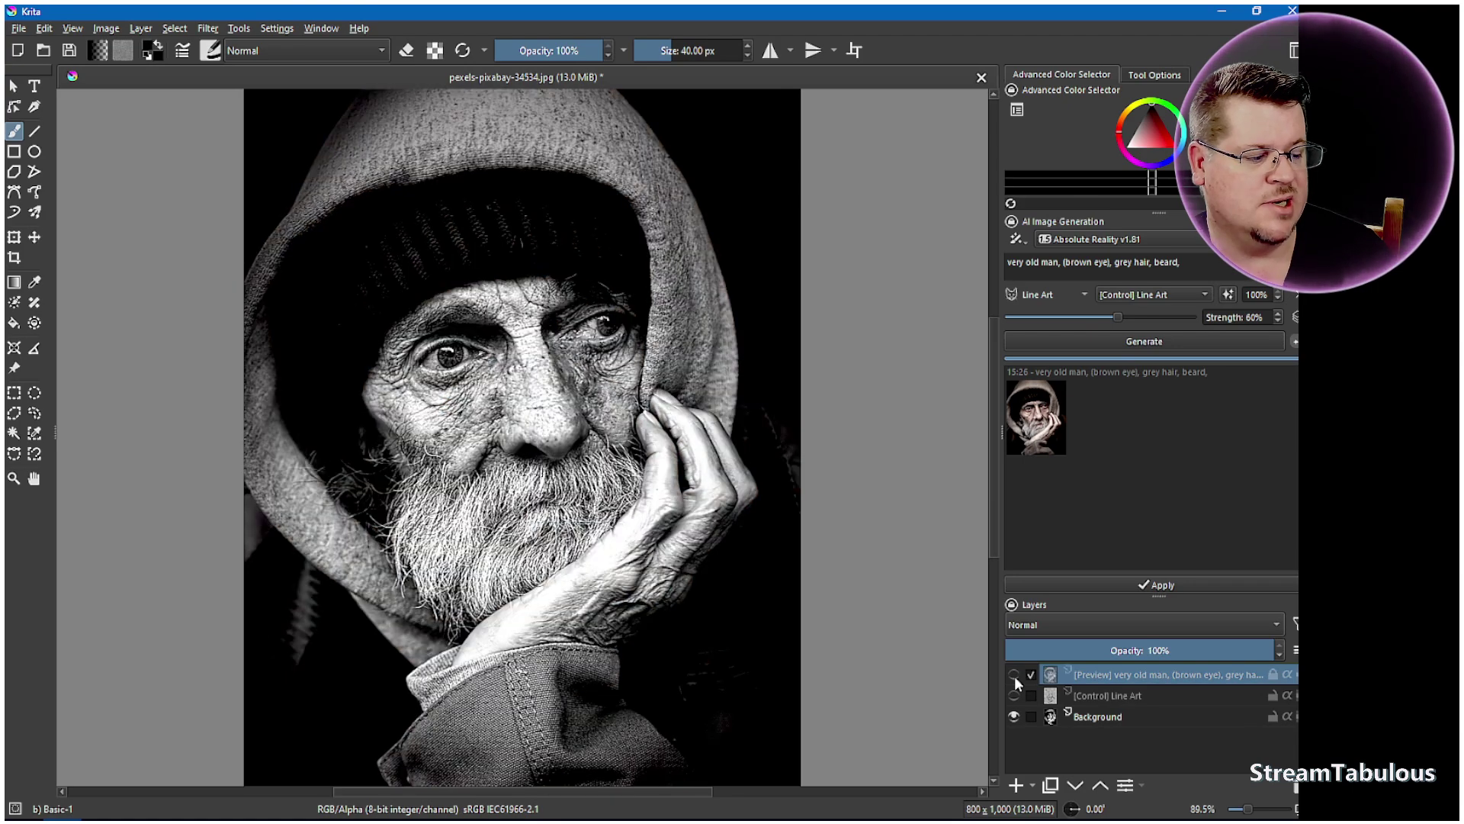
{"action": "left_click", "coordinate": [1014, 676]}
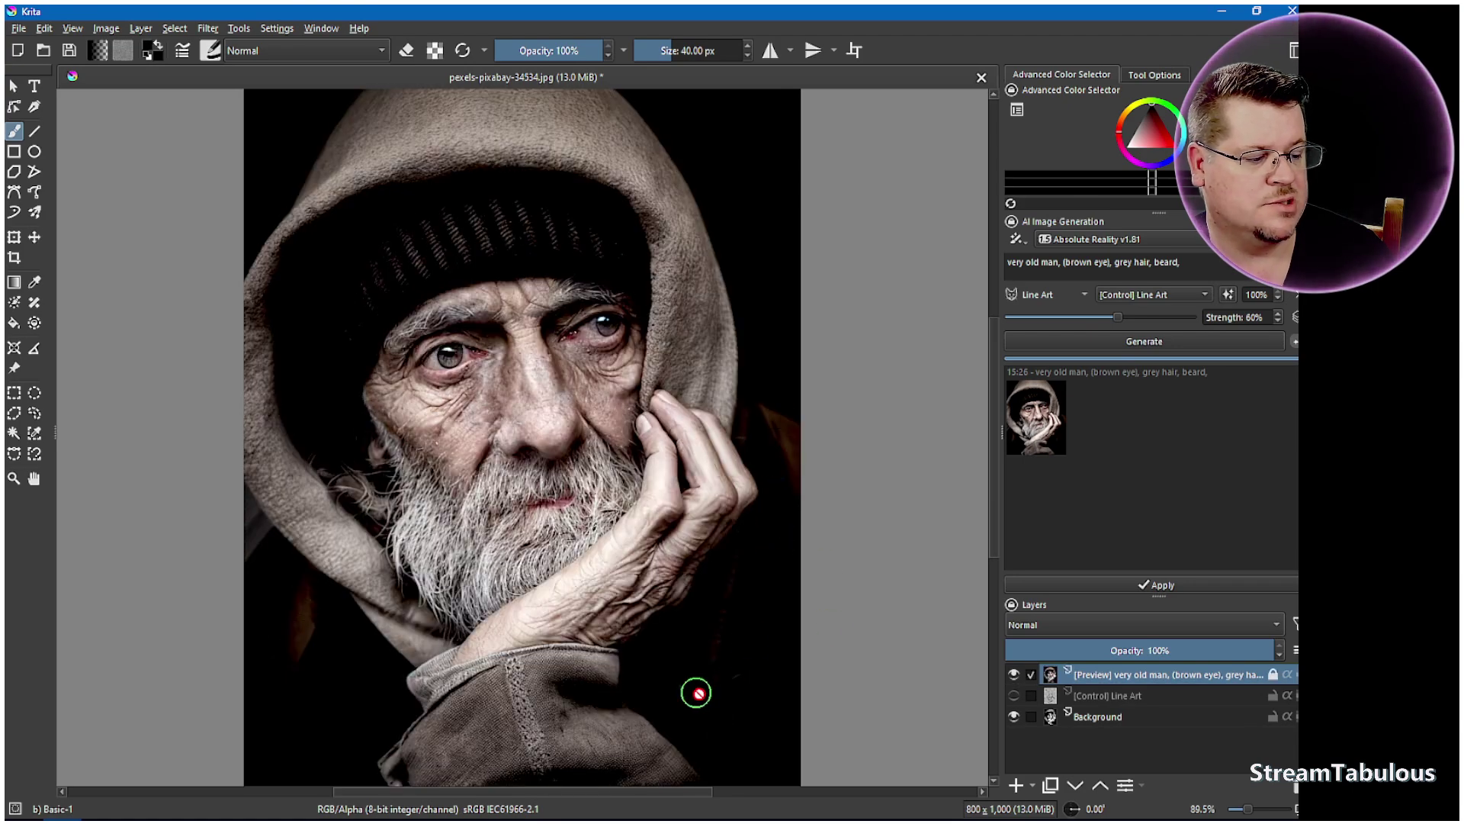
{"action": "left_click", "coordinate": [1014, 674]}
{"action": "left_click", "coordinate": [1014, 674]}
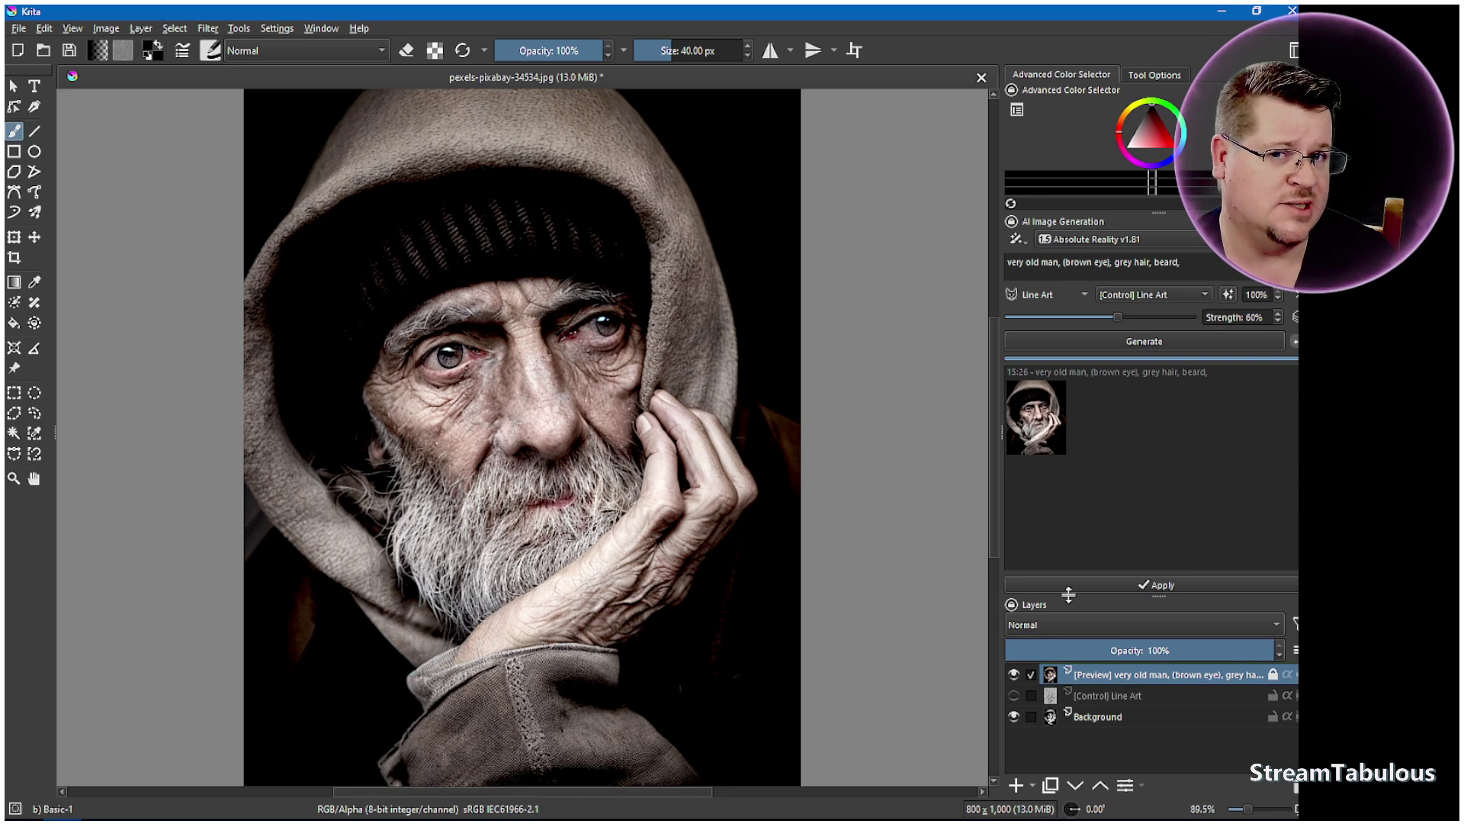
{"action": "left_click", "coordinate": [1014, 676]}
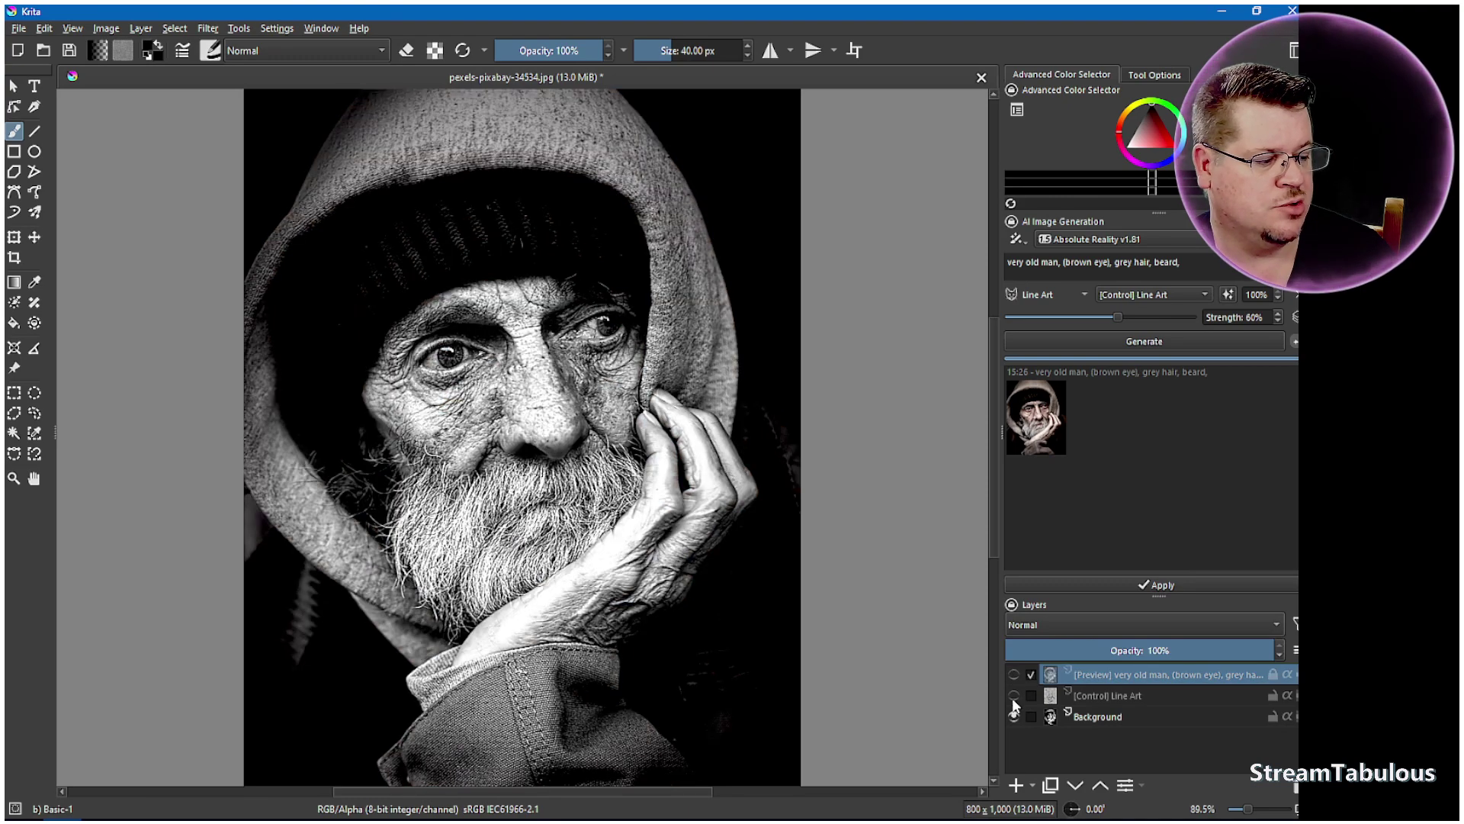
{"action": "left_click", "coordinate": [1014, 675]}
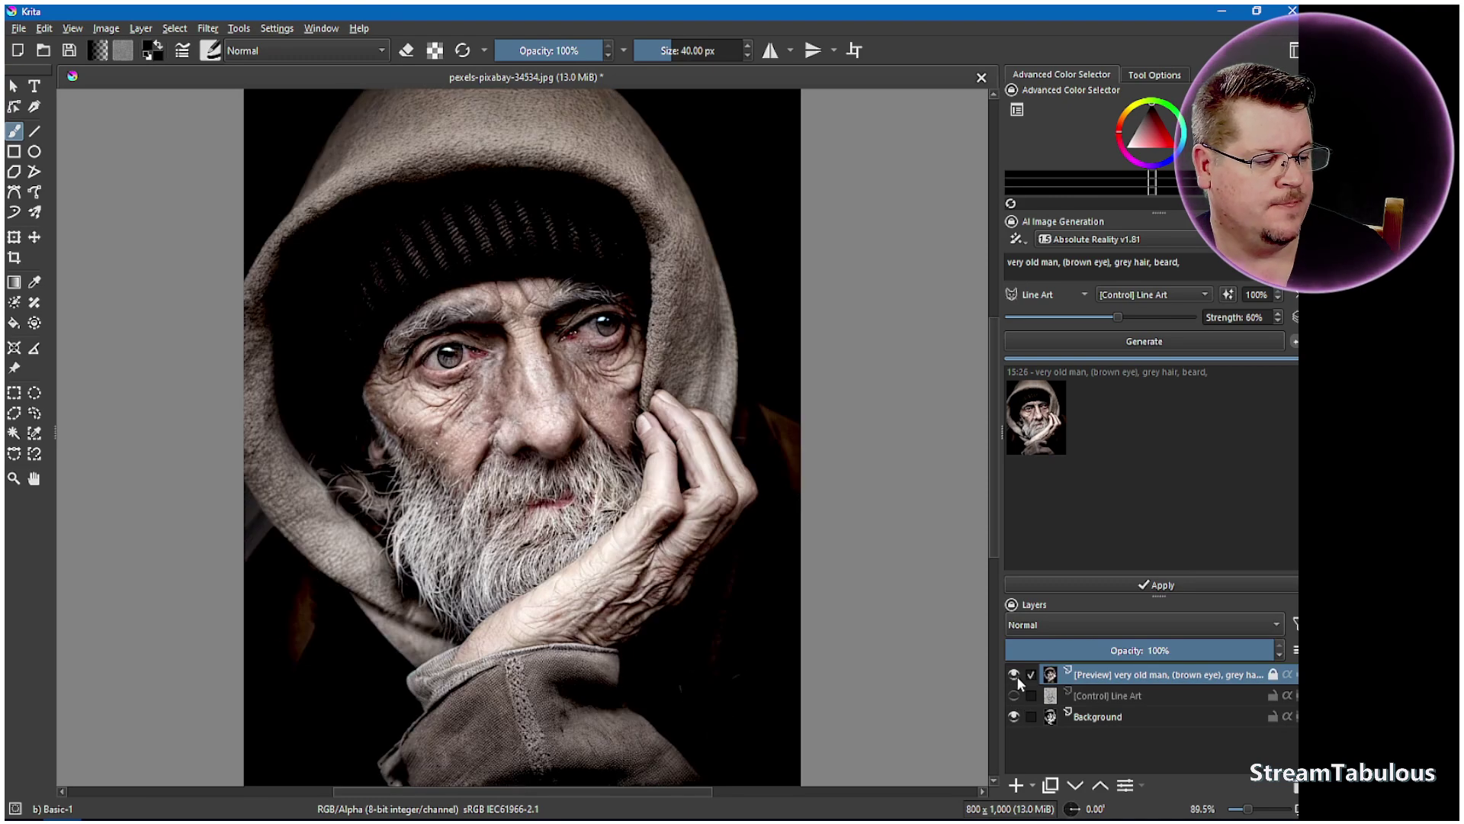
Apply the generated colour version as a layer and show the line art layer beneath it, toggling the generated layer's visibility to check
{"action": "left_click", "coordinate": [1163, 586]}
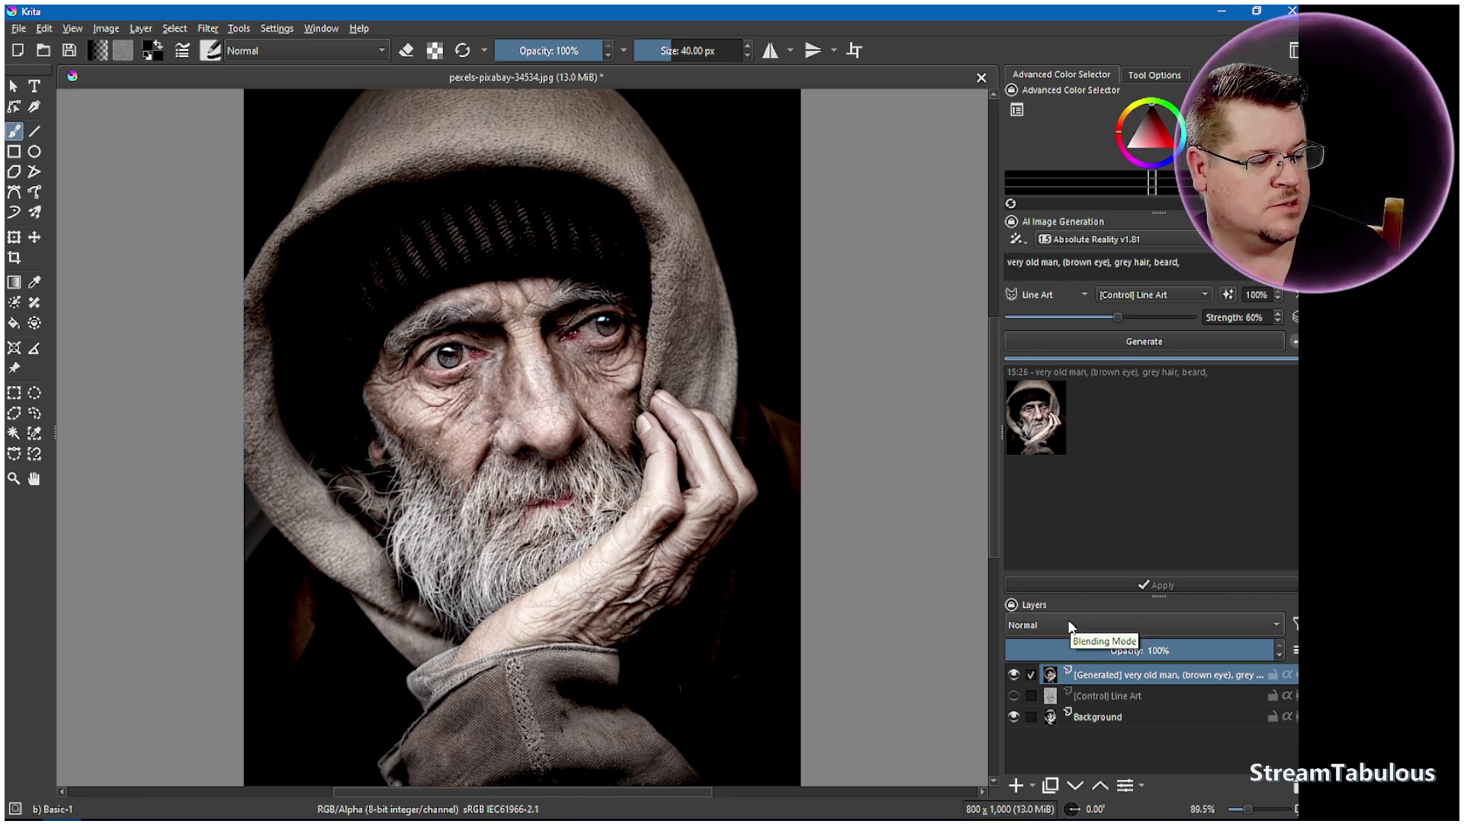
{"action": "left_click", "coordinate": [1014, 694]}
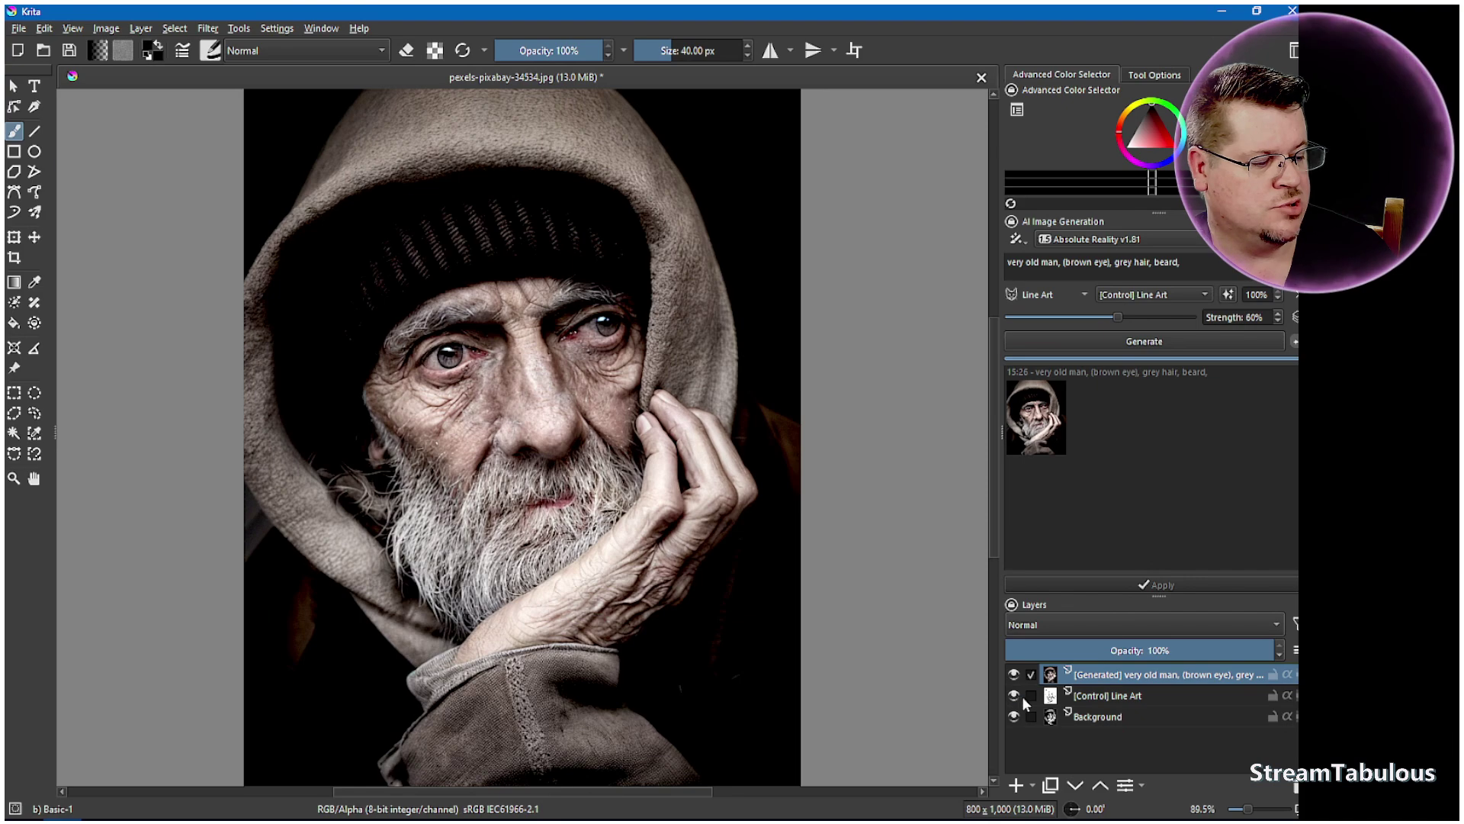
{"action": "left_click", "coordinate": [1013, 674]}
{"action": "left_click", "coordinate": [1013, 674]}
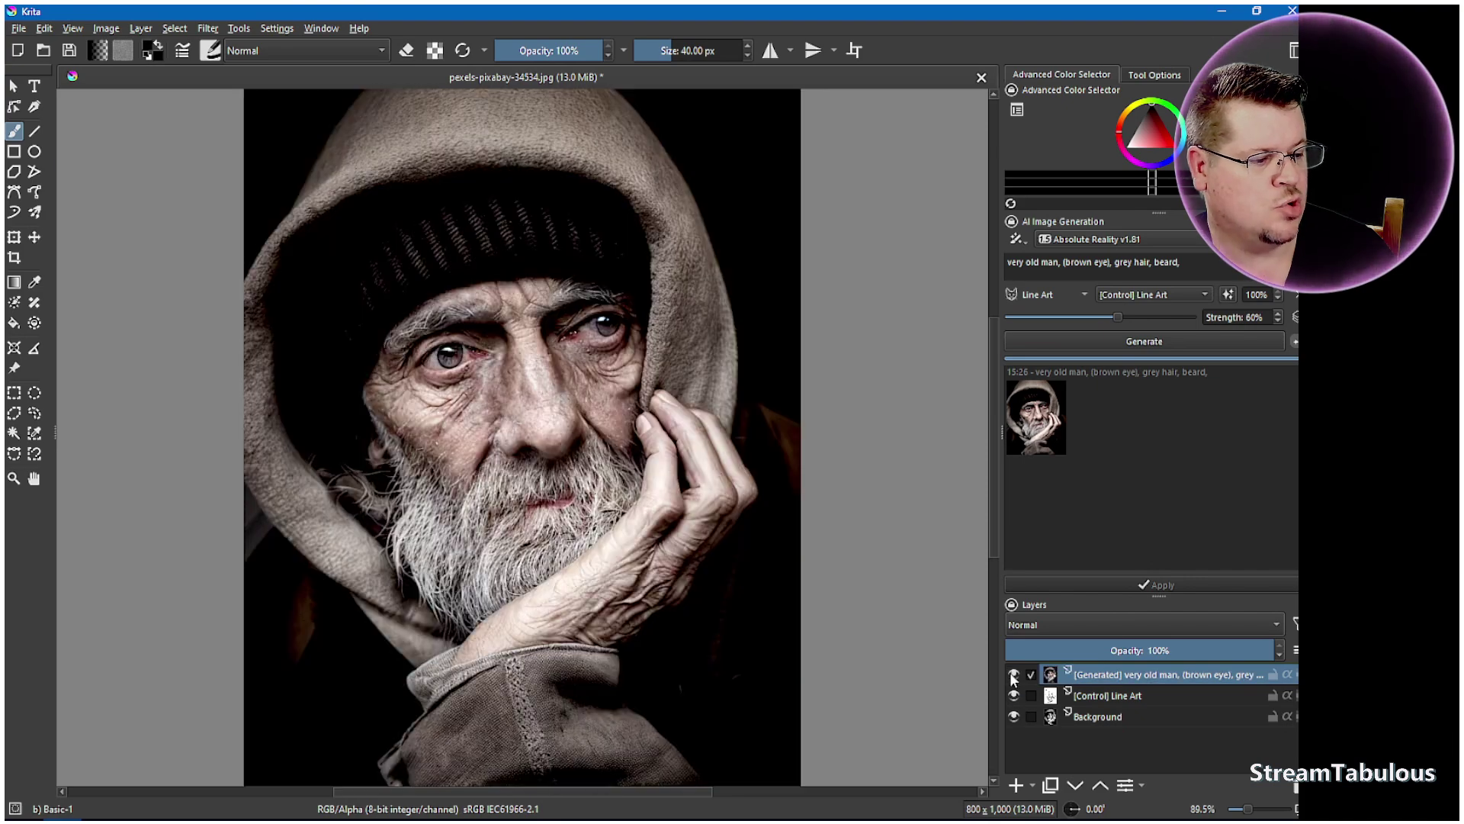
{"action": "left_click", "coordinate": [1069, 624]}
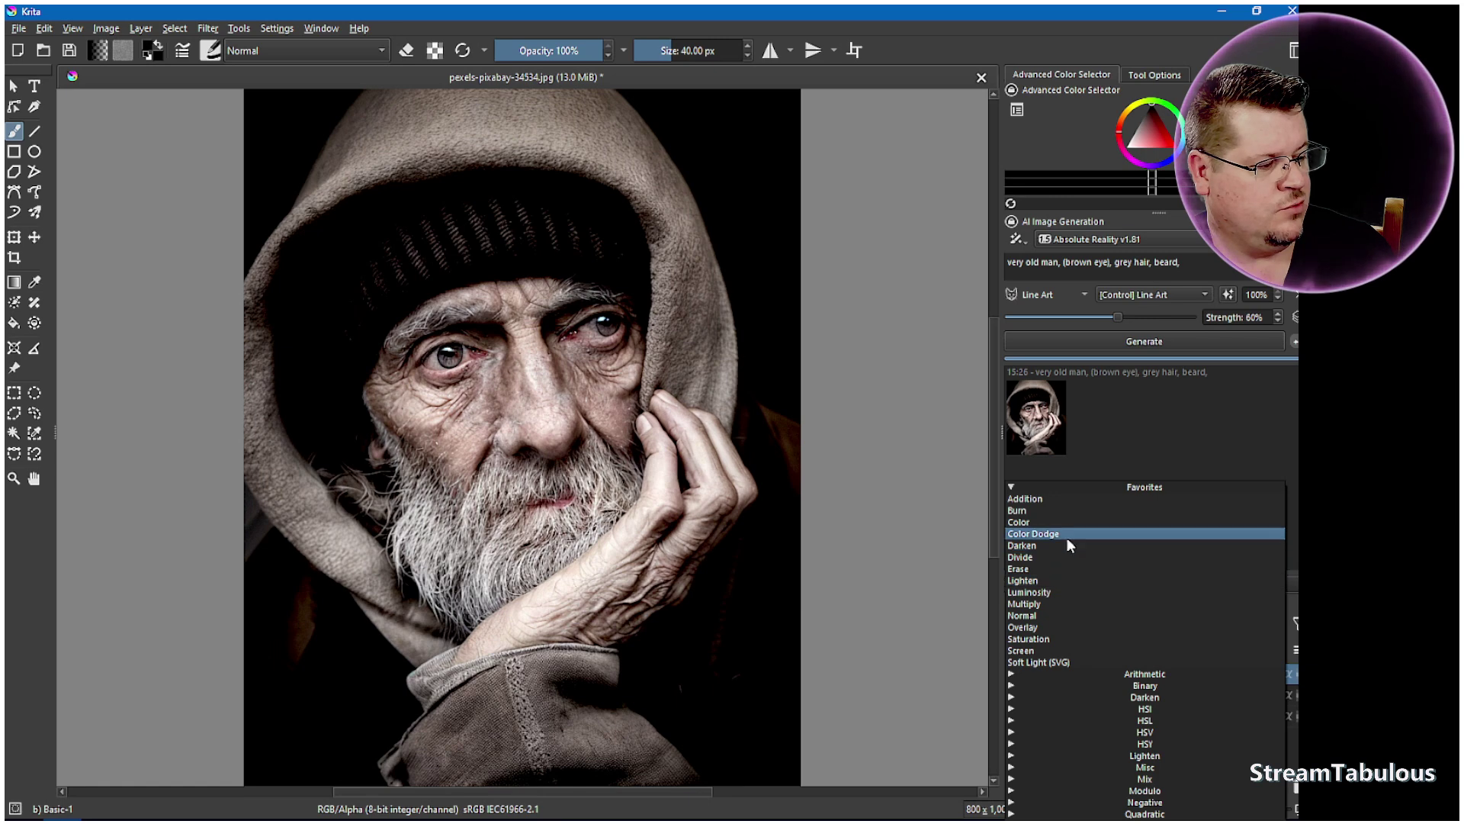
{"action": "left_click", "coordinate": [1156, 448]}
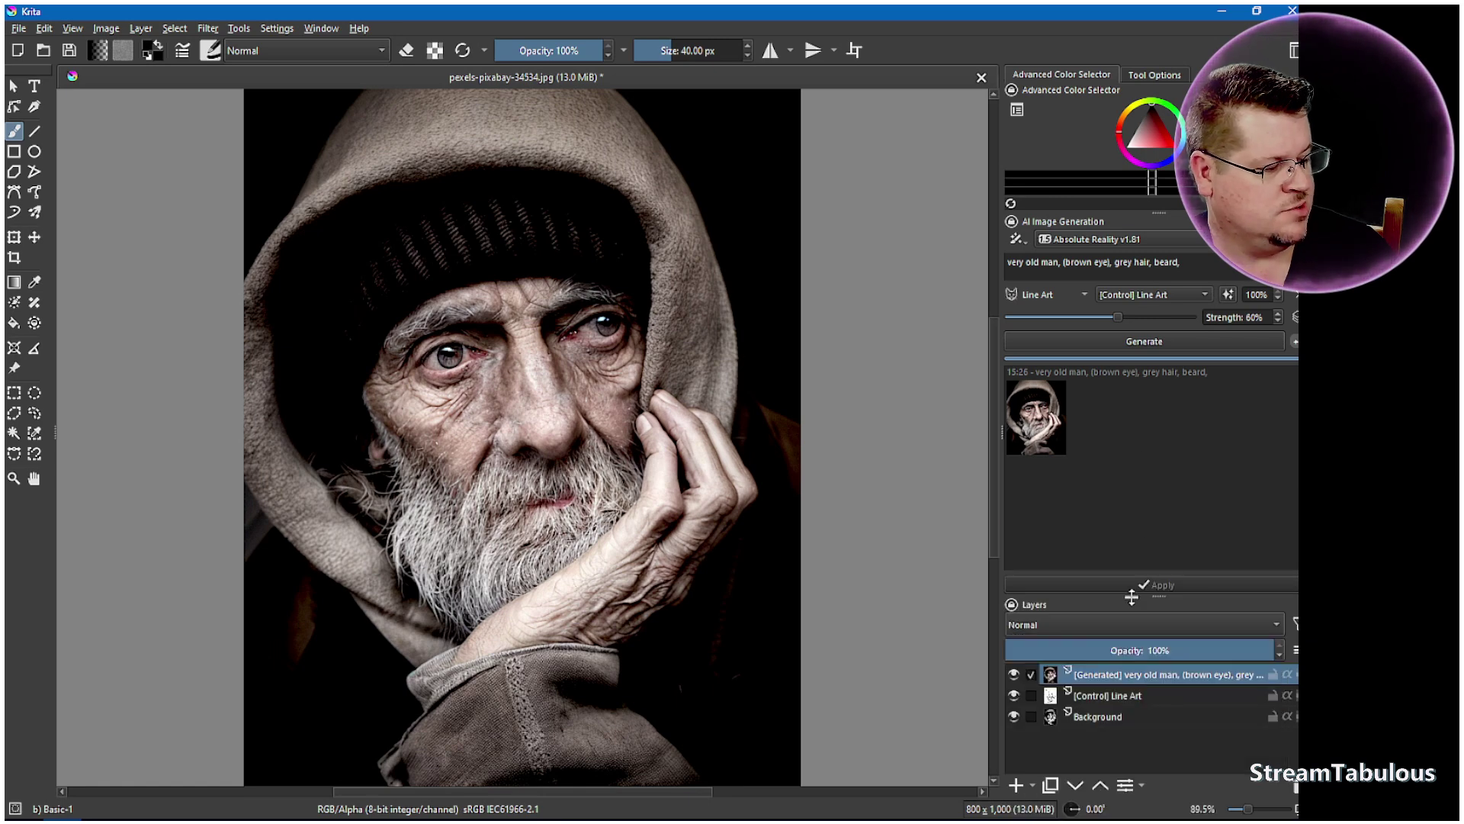
{"action": "left_click", "coordinate": [1086, 617]}
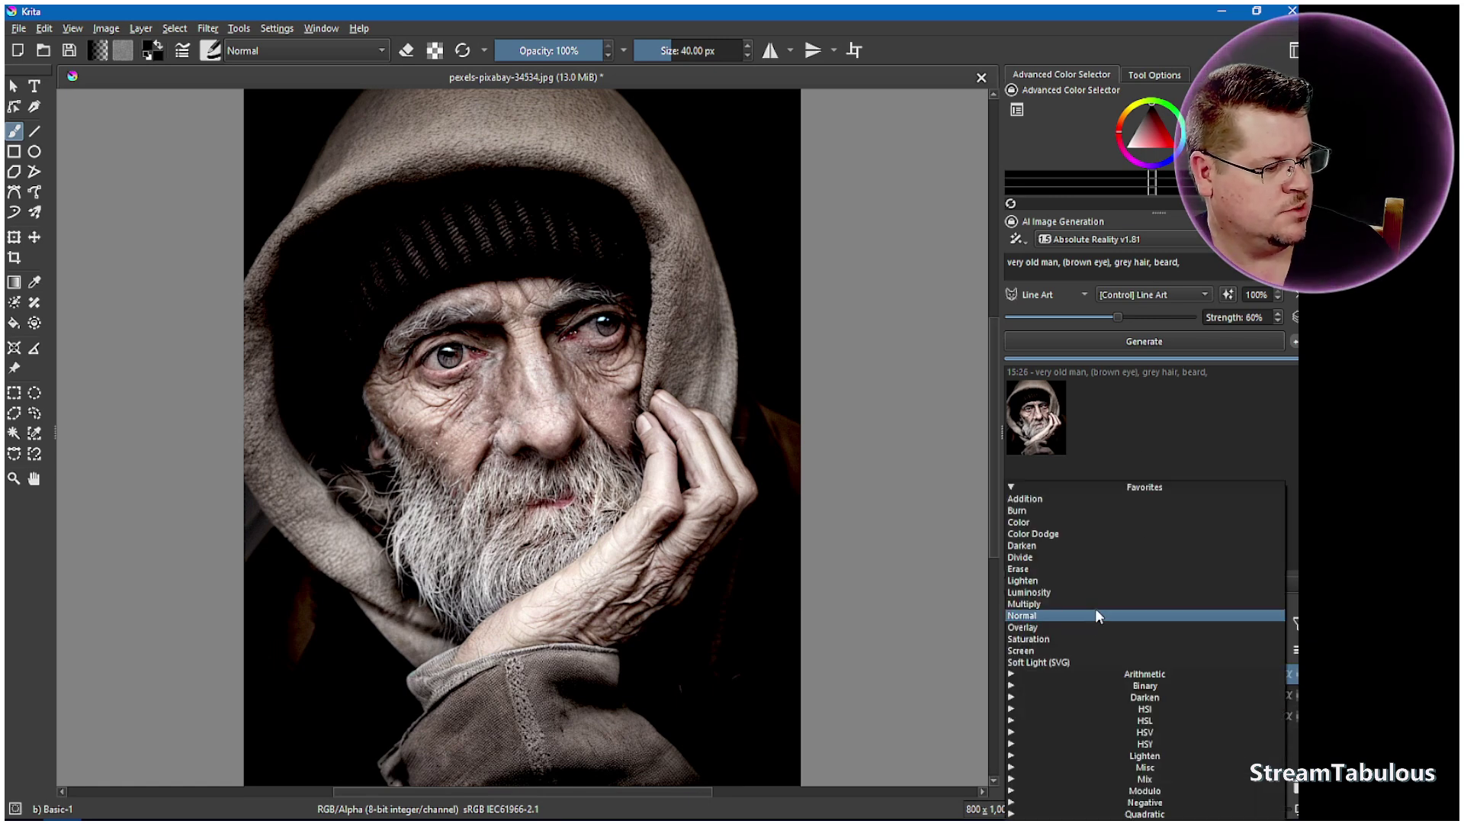
{"action": "left_click", "coordinate": [1206, 398]}
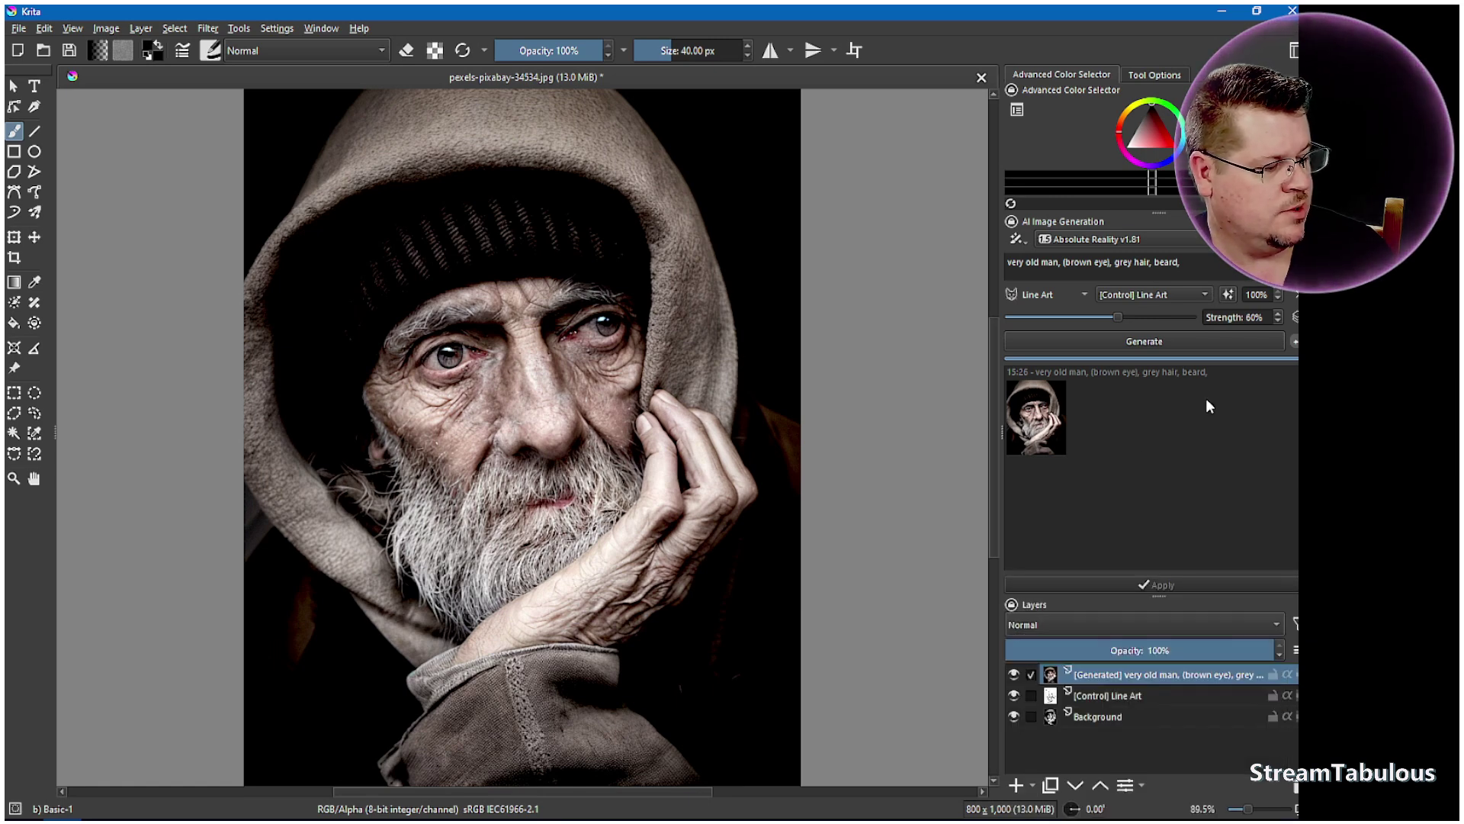
Add Easy Burn from the Darken group to the favourite blending modes
{"action": "left_click", "coordinate": [1022, 621]}
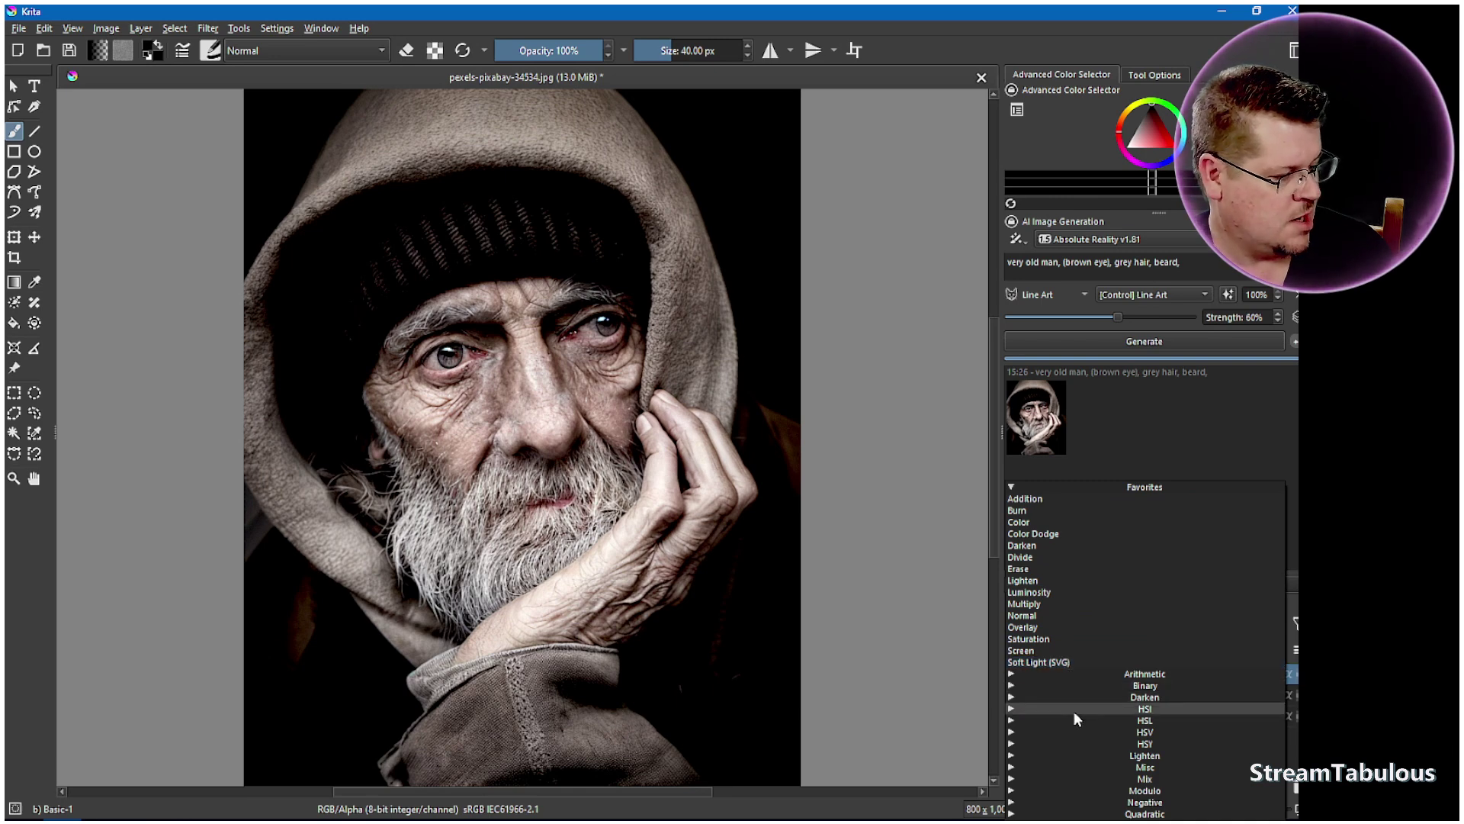
{"action": "left_click", "coordinate": [1013, 698]}
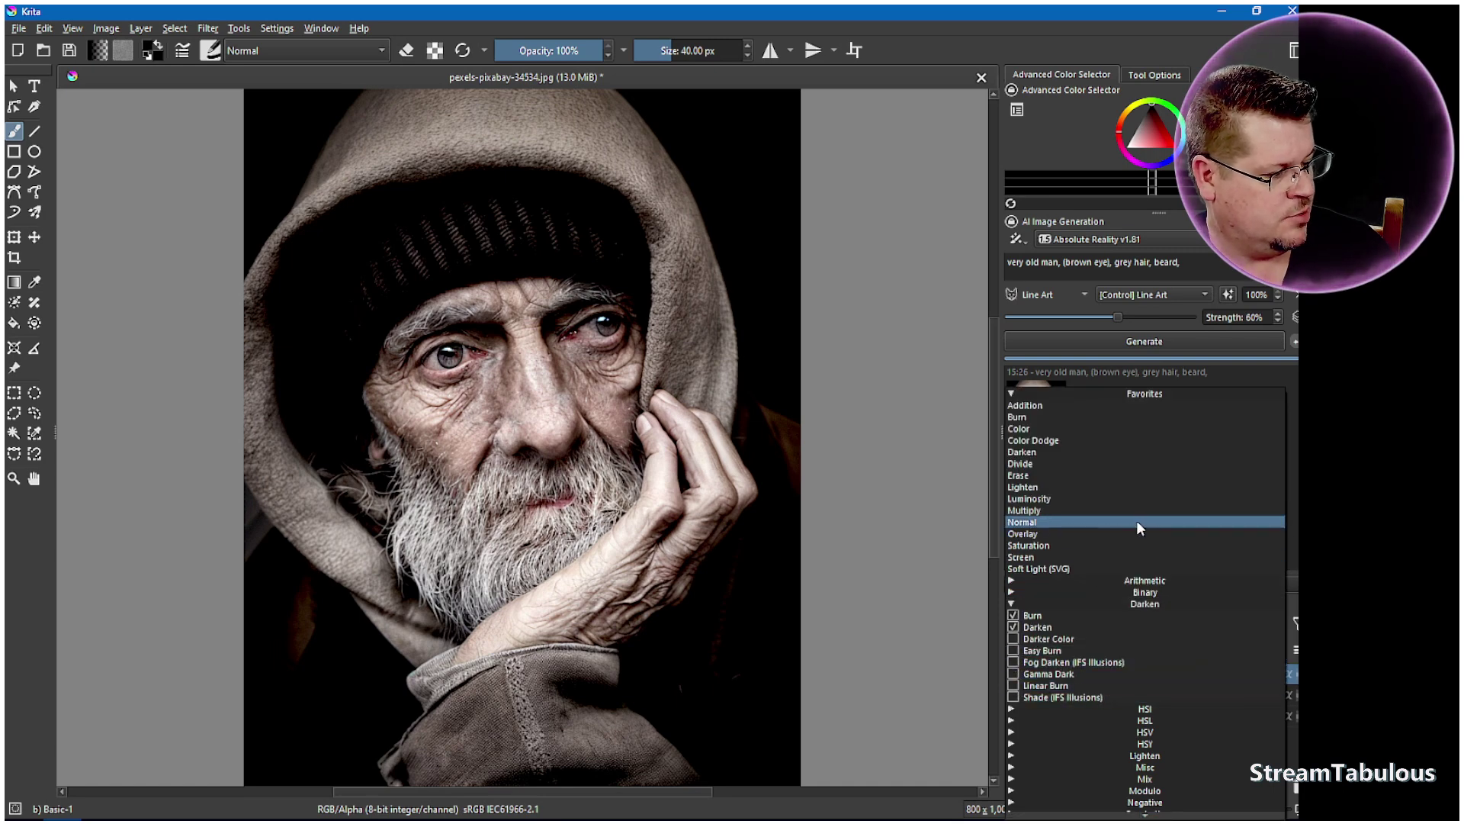
{"action": "left_click", "coordinate": [1012, 605]}
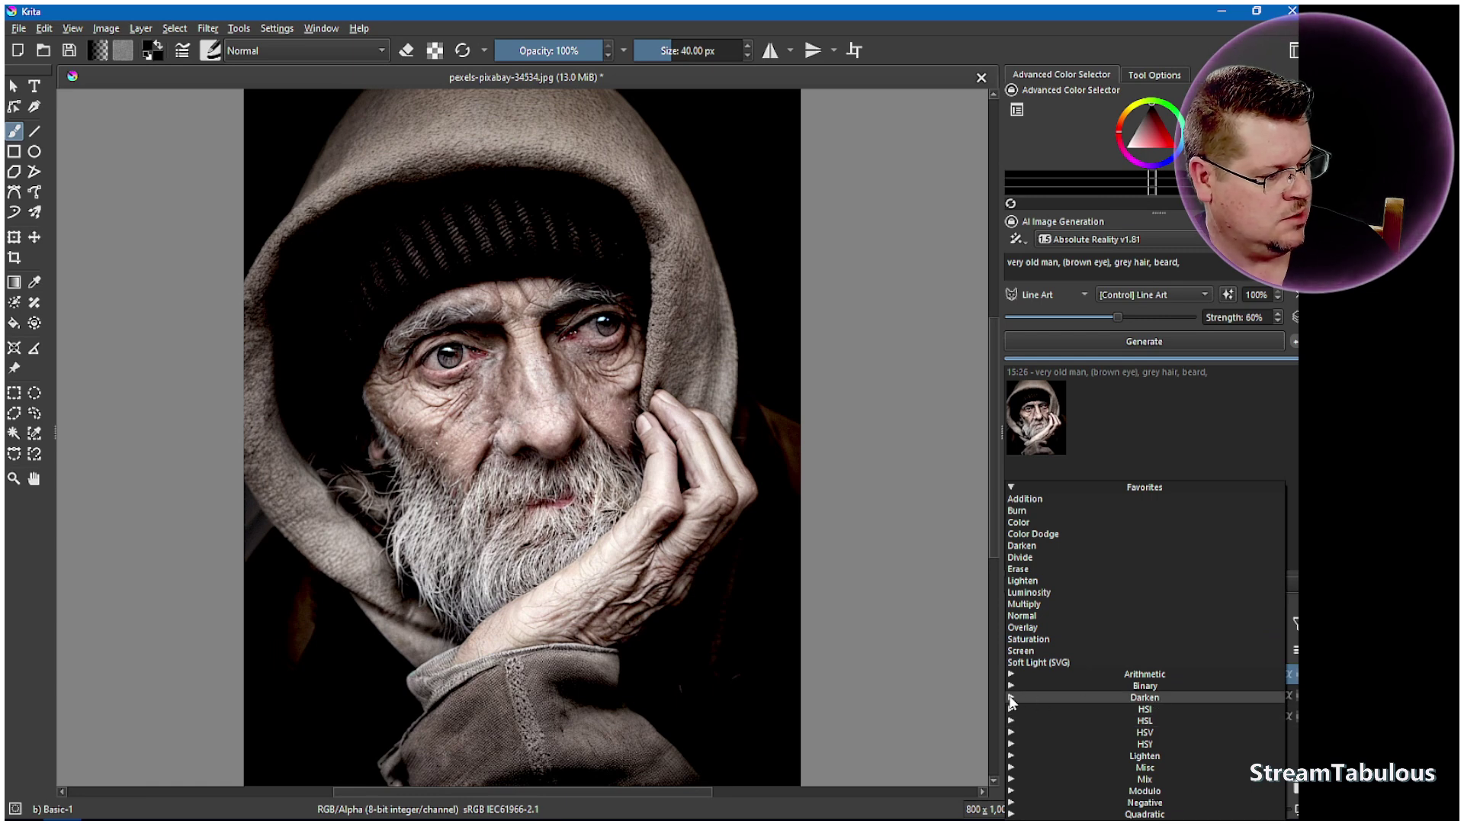
{"action": "left_click", "coordinate": [1012, 698]}
{"action": "left_click", "coordinate": [1013, 651]}
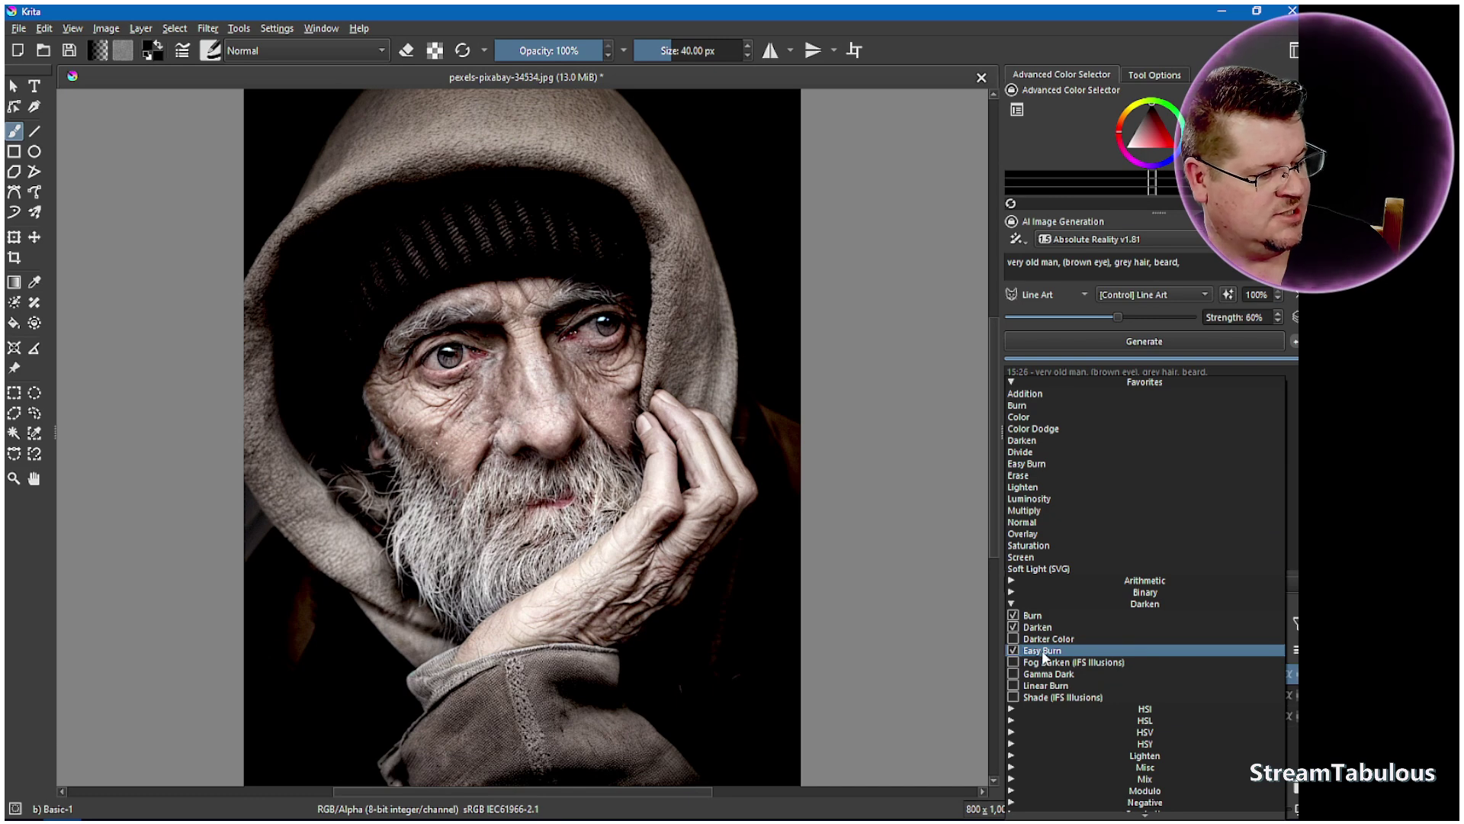
{"action": "left_click", "coordinate": [1090, 604]}
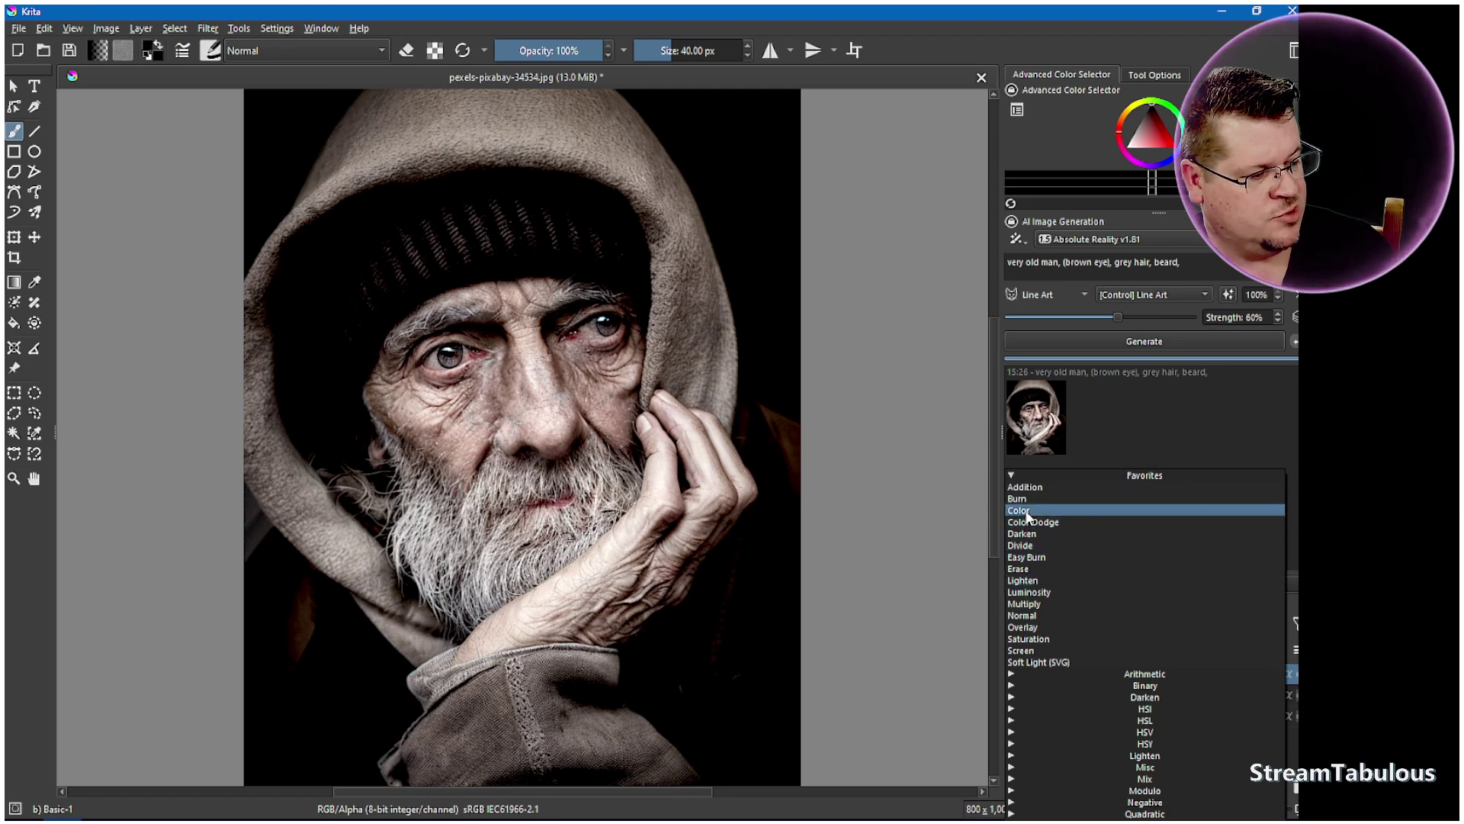
Compare the Color, Easy Burn and Normal blending modes on the generated layer and set it to Easy Burn
{"action": "left_click", "coordinate": [1026, 513]}
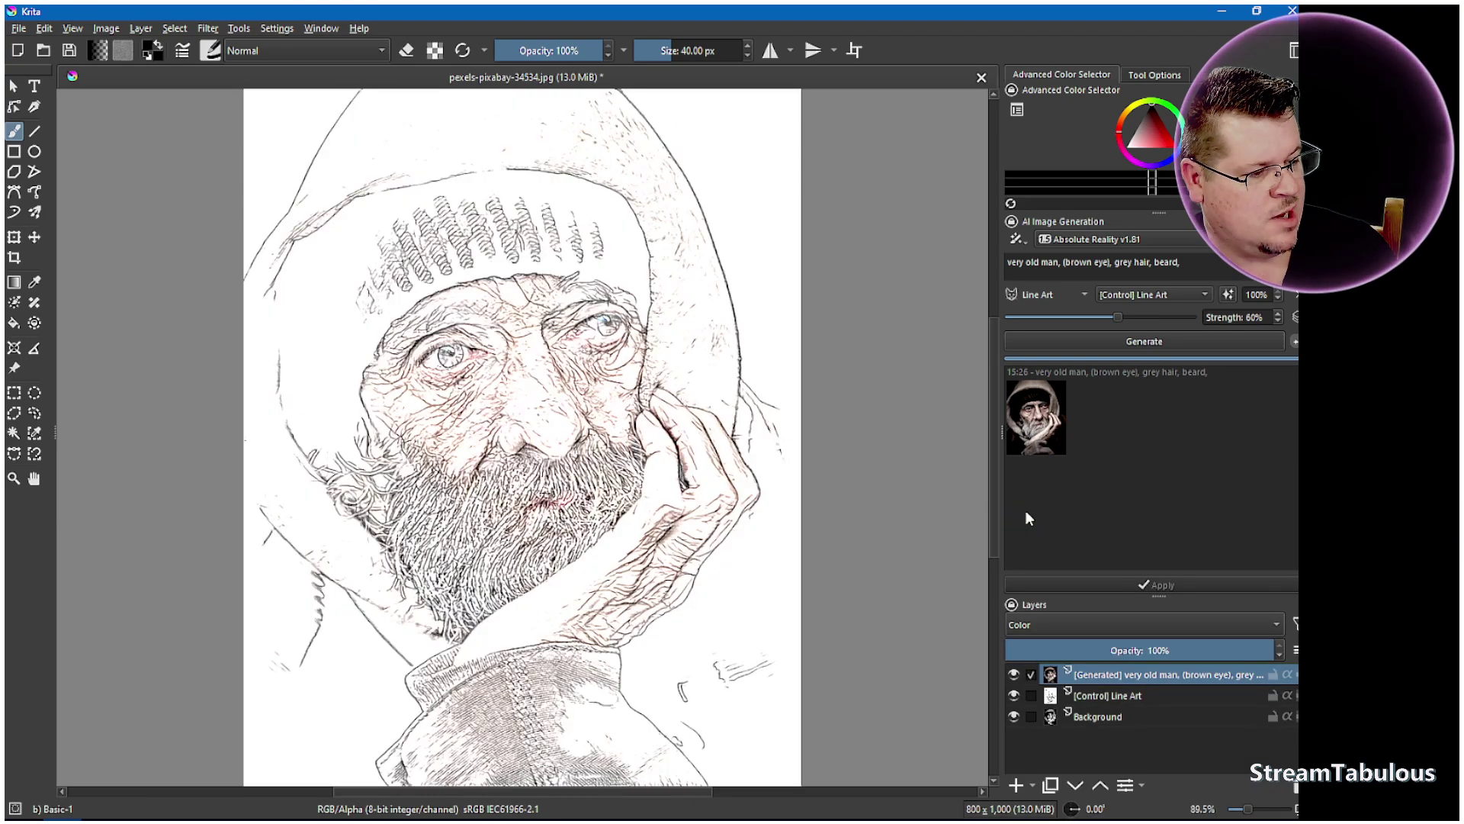
{"action": "left_click", "coordinate": [1051, 625]}
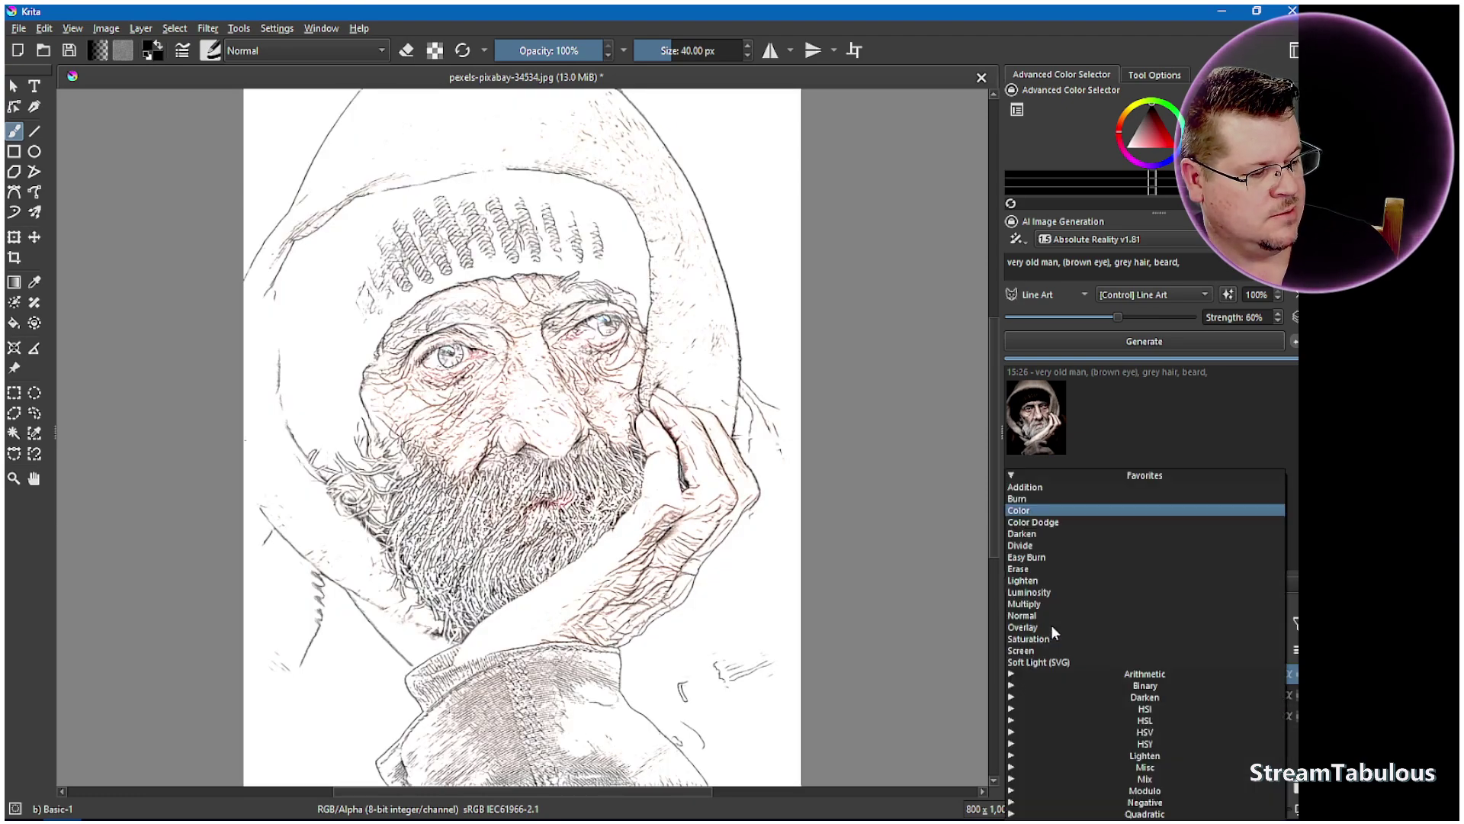
{"action": "left_click", "coordinate": [1041, 558]}
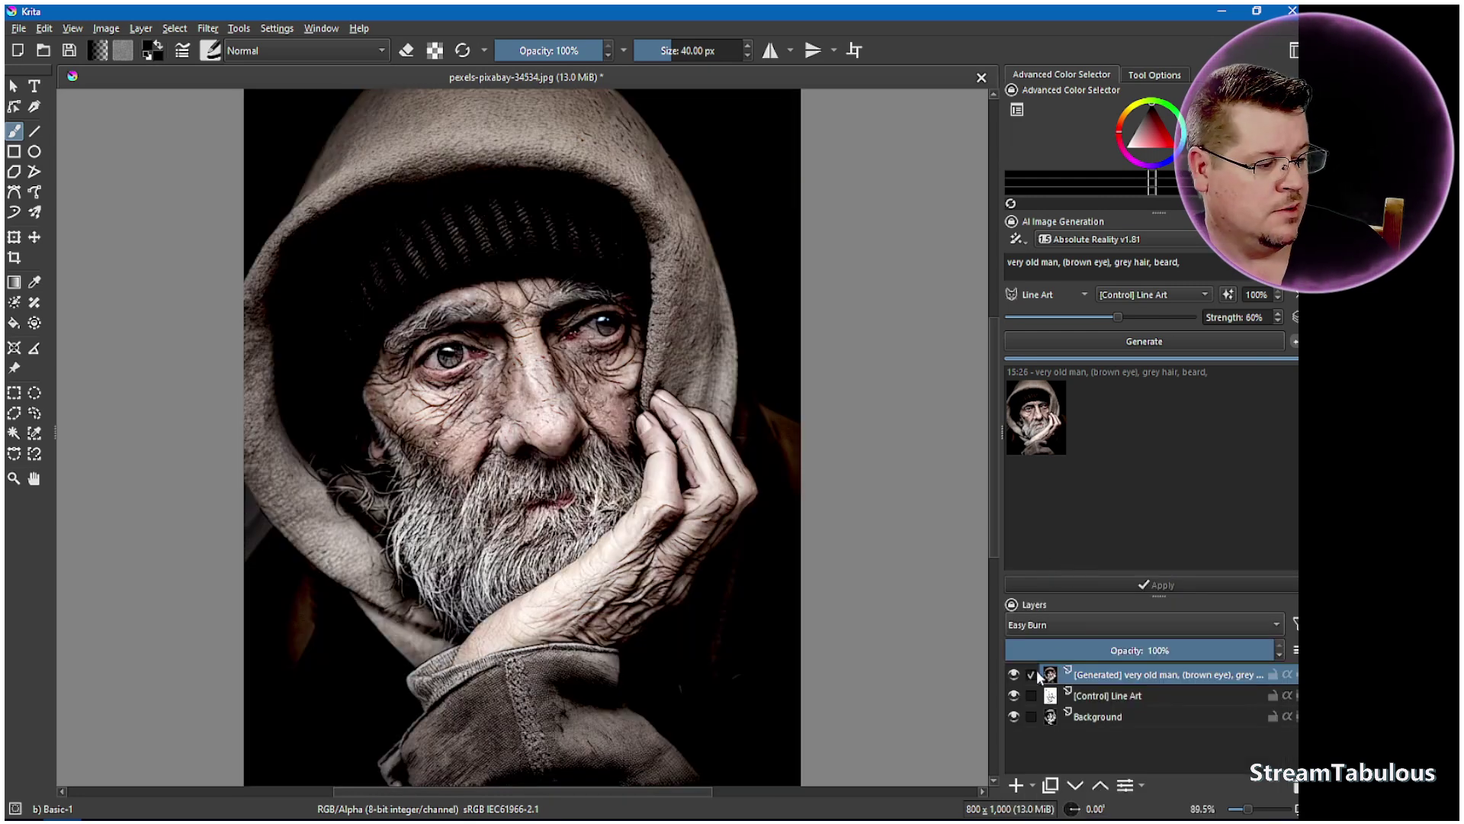
{"action": "left_click", "coordinate": [1062, 623]}
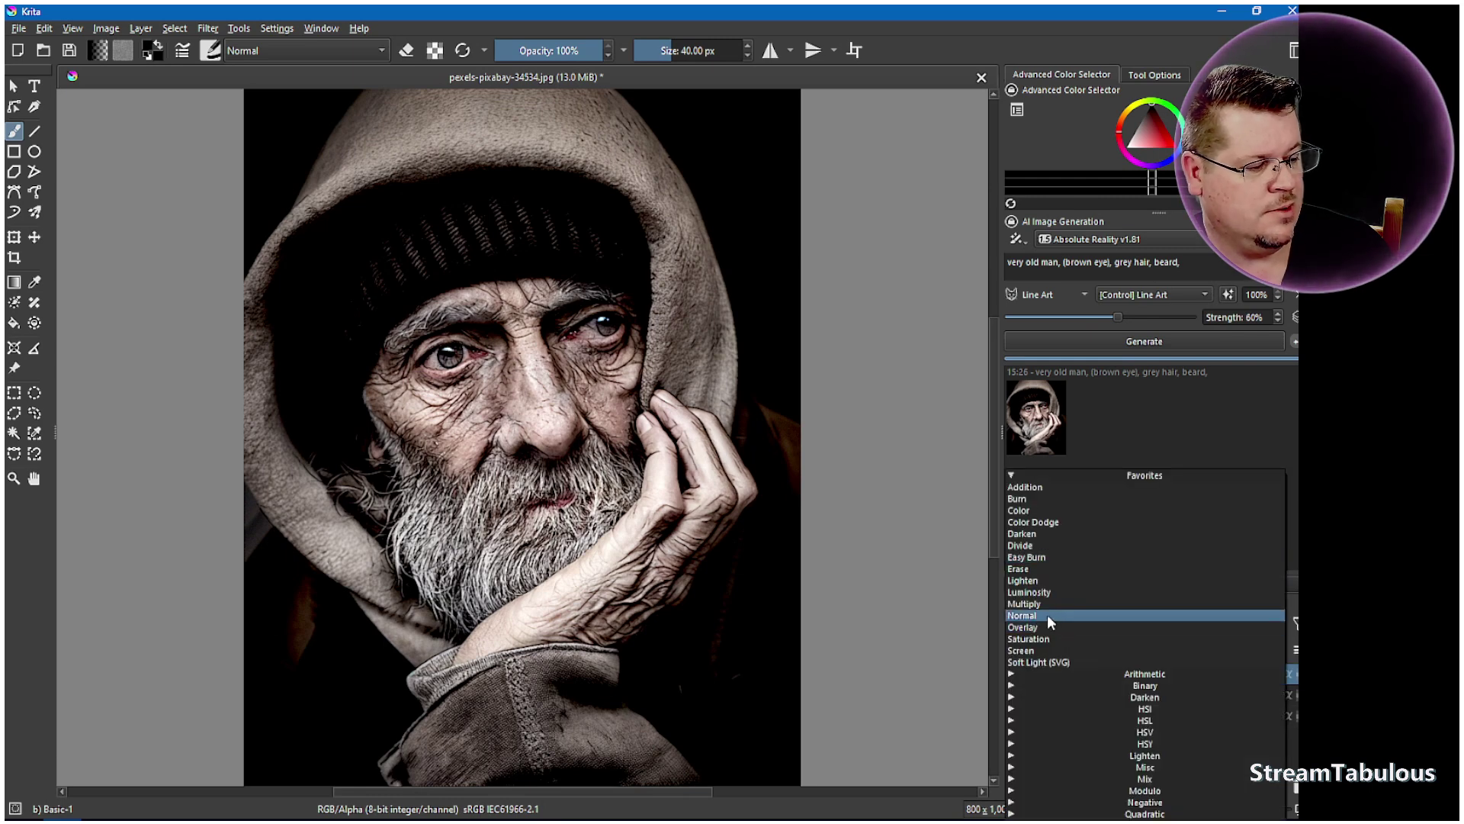
{"action": "left_click", "coordinate": [1046, 614]}
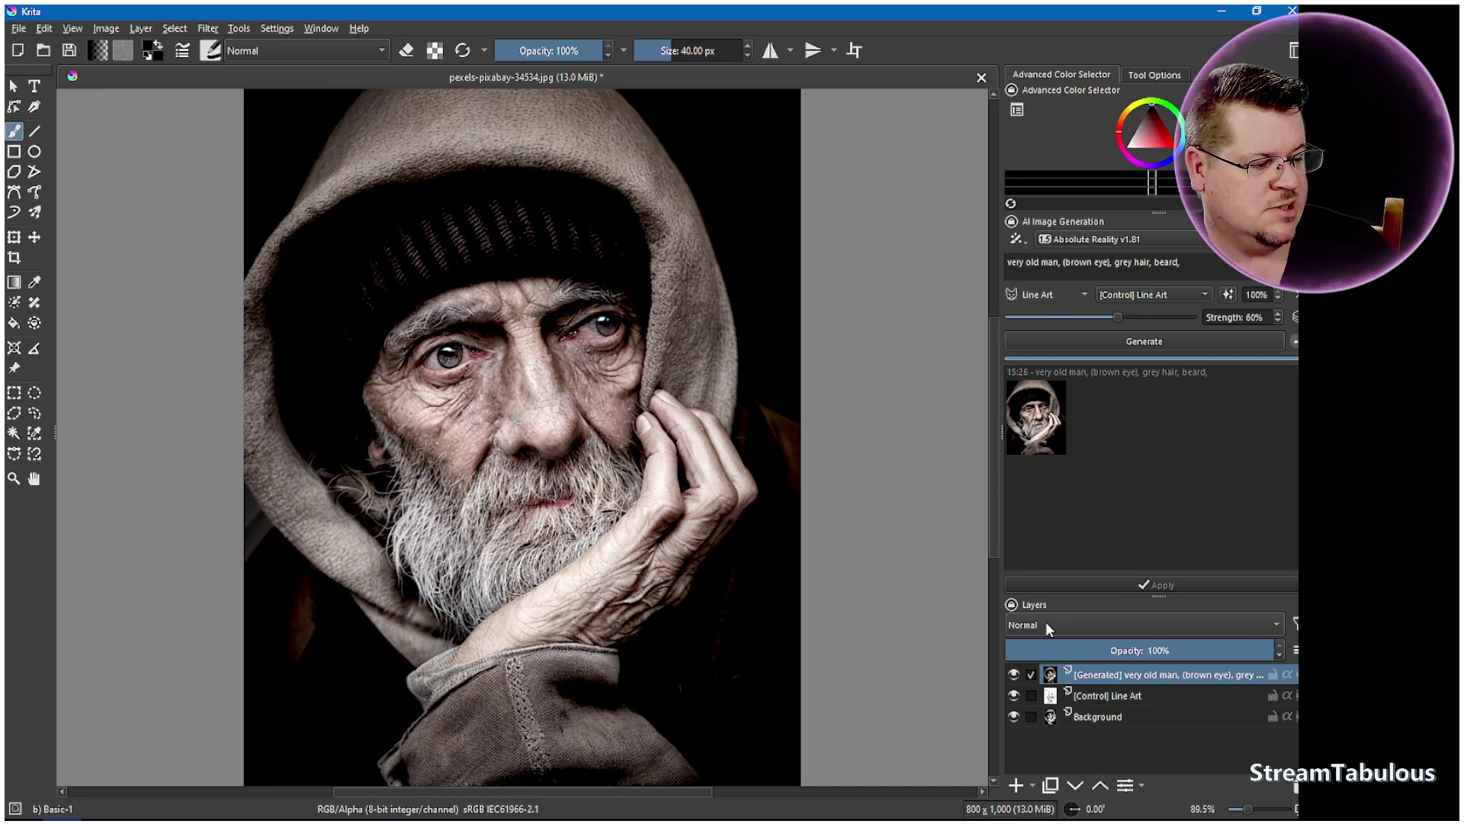
{"action": "left_click", "coordinate": [1046, 620]}
{"action": "left_click", "coordinate": [1038, 559]}
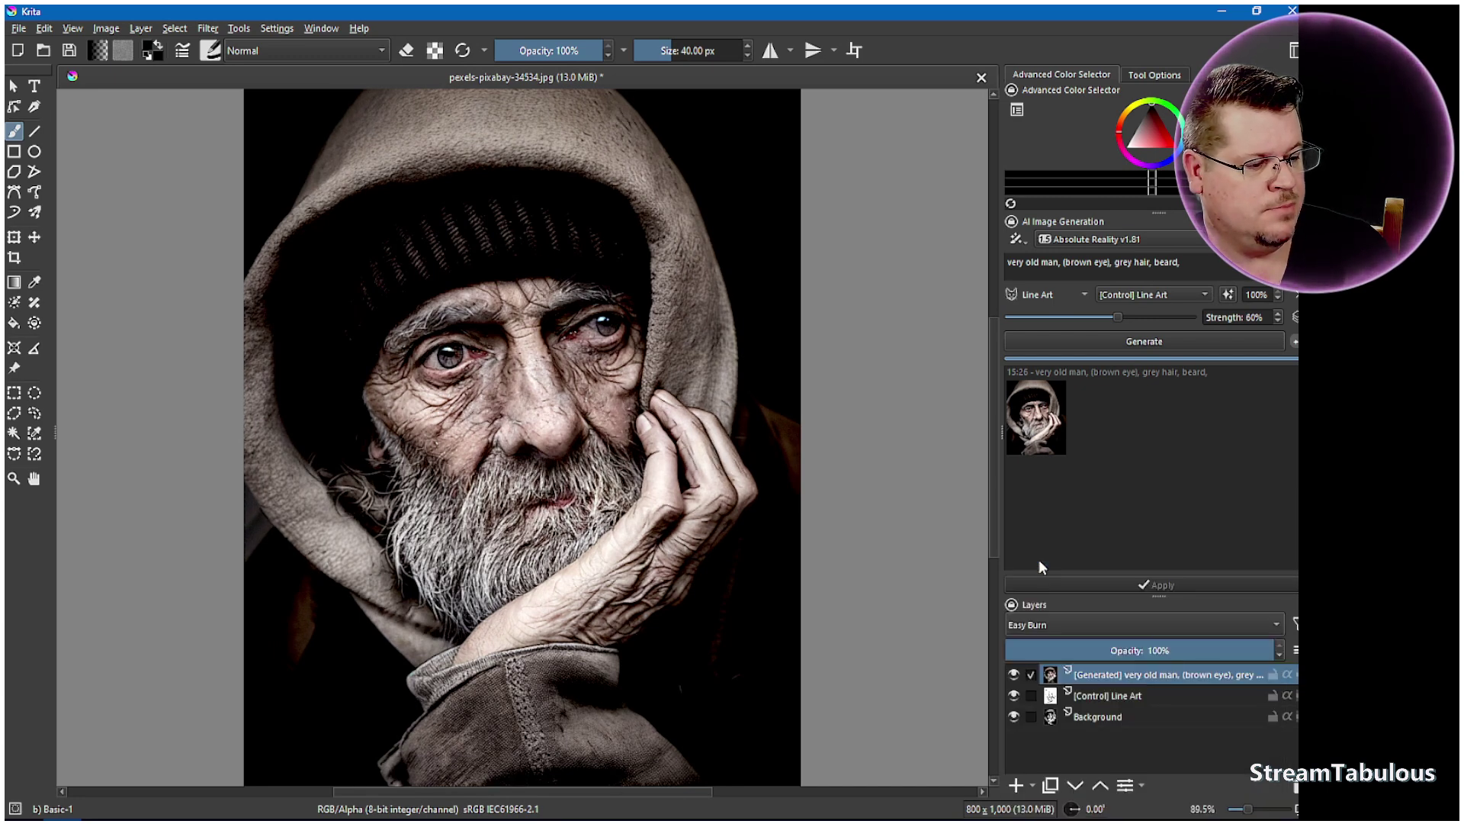
Hide the line art layer and compare the Easy Burn blend with the original photo by toggling the generated layer's visibility
{"action": "left_click", "coordinate": [1014, 694]}
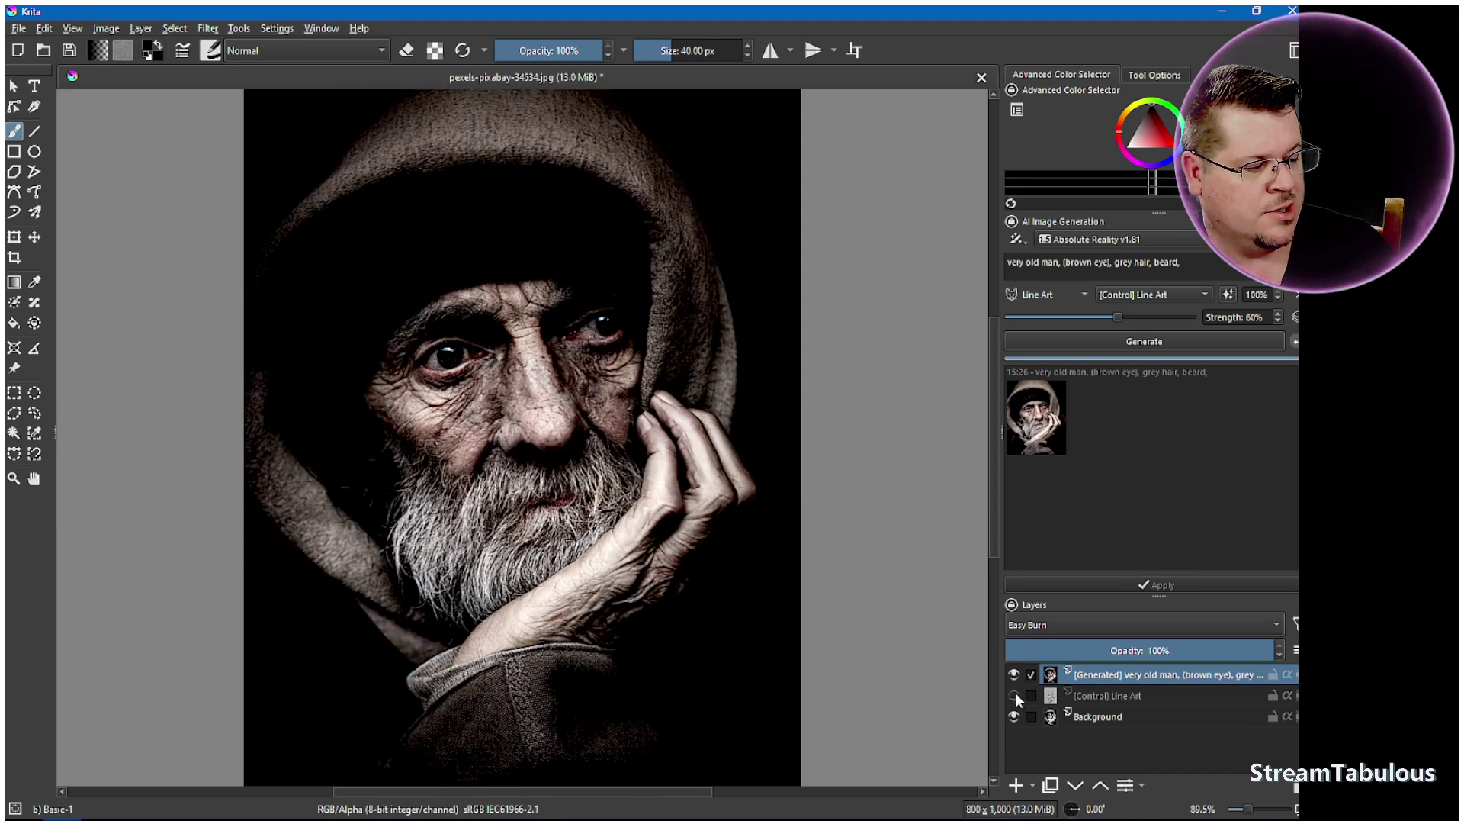
{"action": "left_click", "coordinate": [1011, 693]}
{"action": "left_click", "coordinate": [1011, 693]}
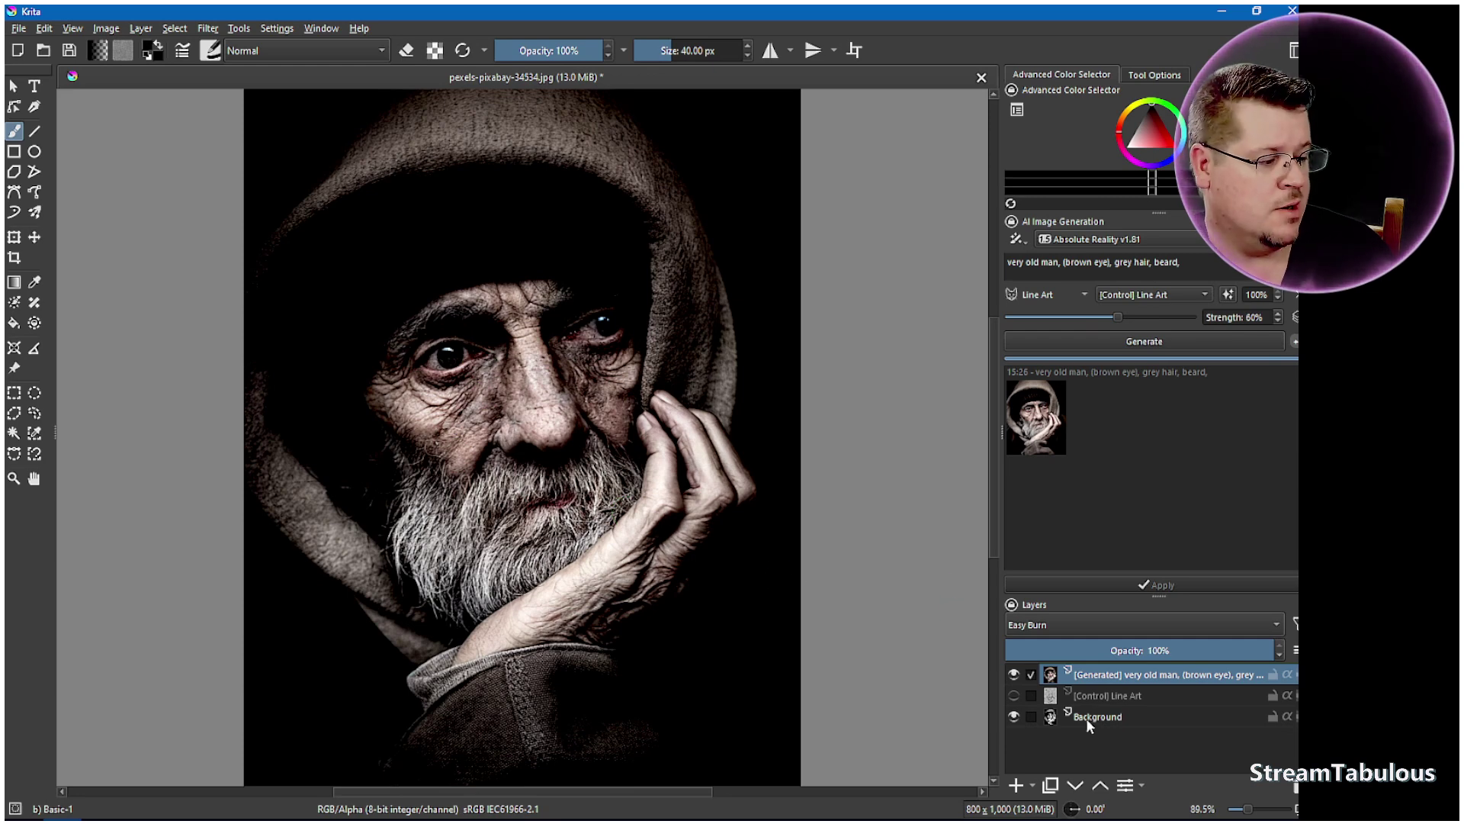
{"action": "left_click", "coordinate": [1014, 675]}
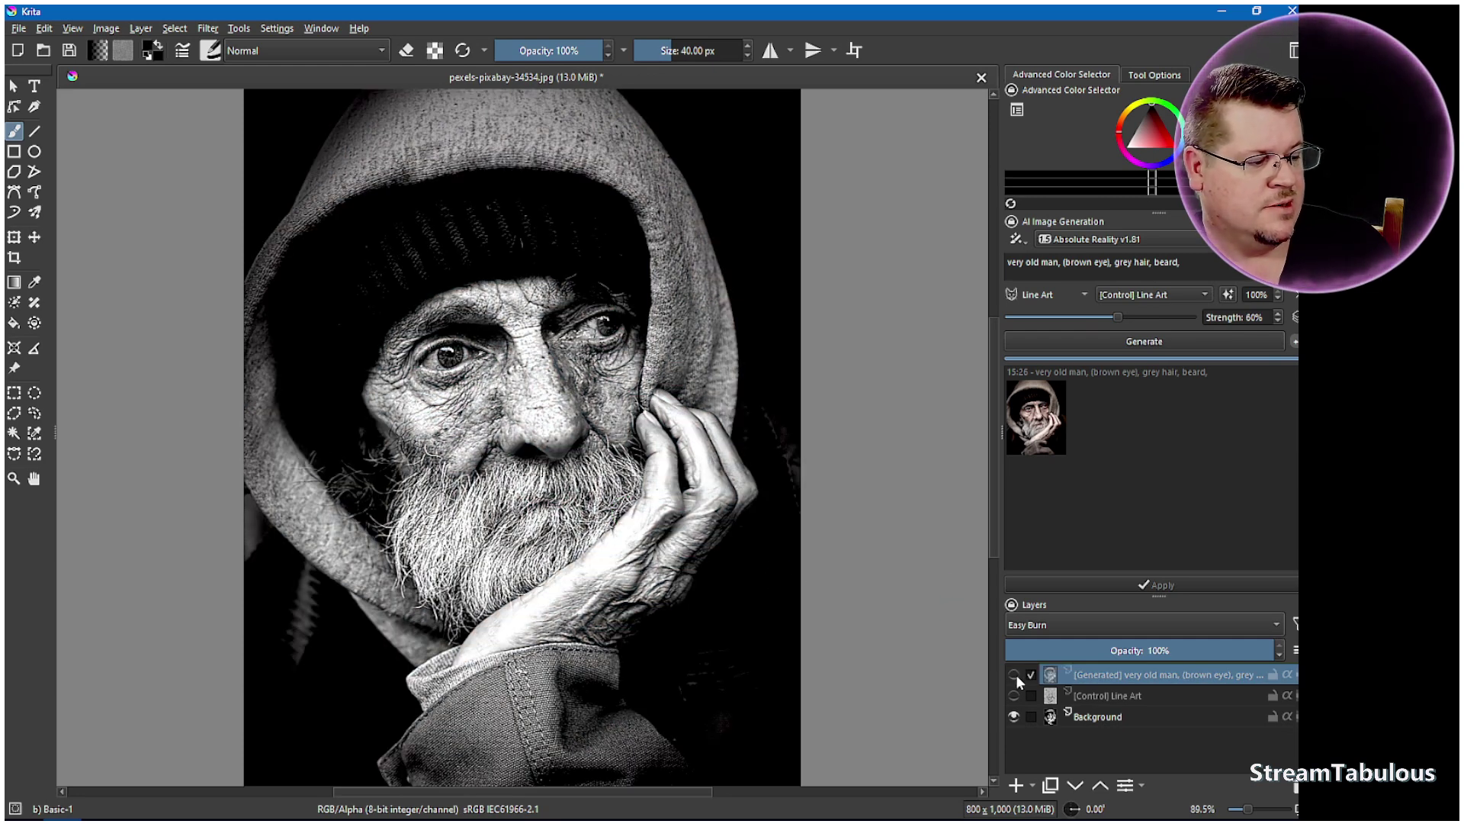
{"action": "left_click", "coordinate": [1013, 675]}
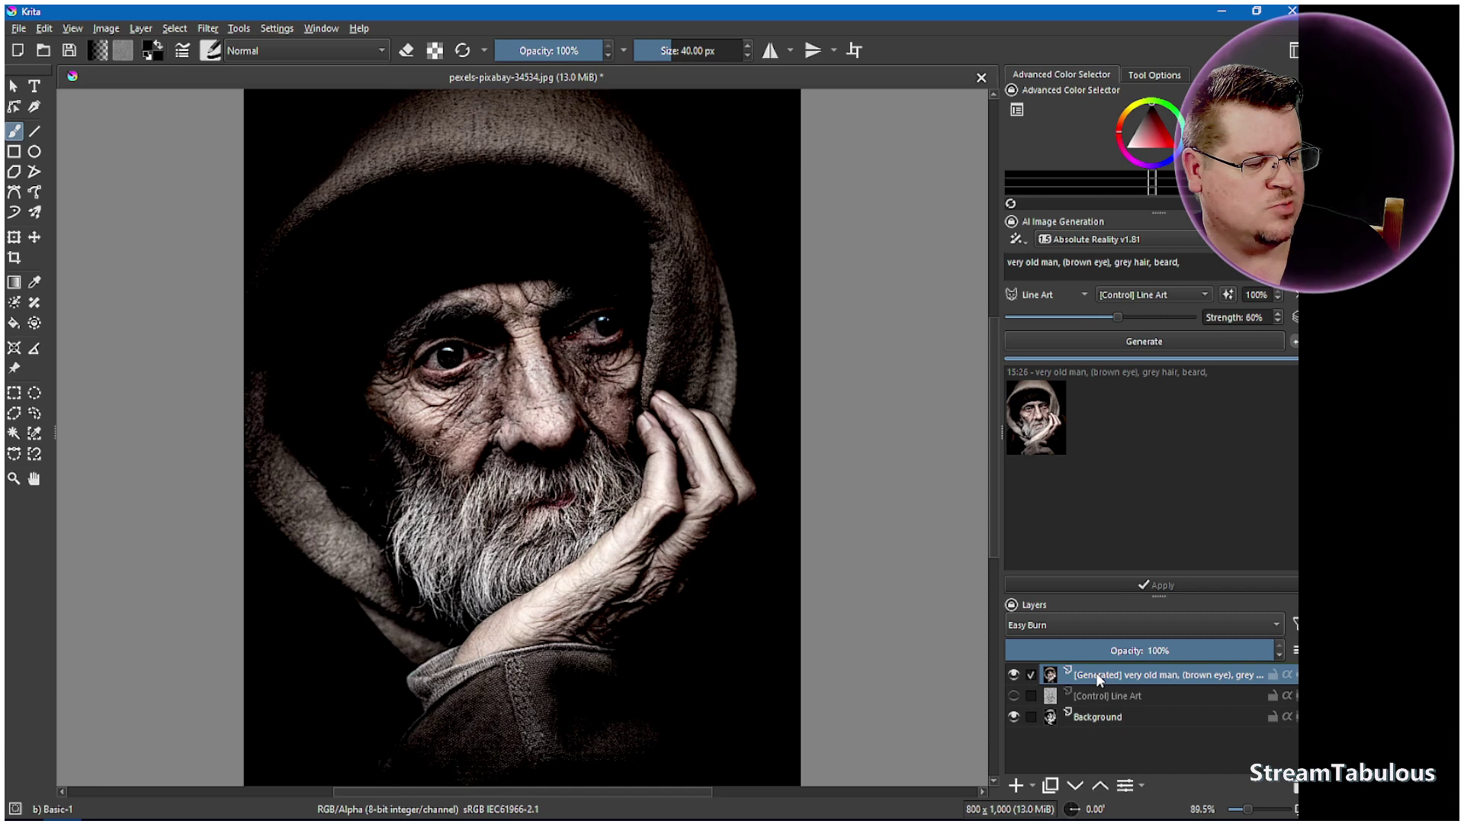
Examine how the Background and generated layers each contribute to the blend by hiding and showing them in turn
{"action": "left_click", "coordinate": [1014, 717]}
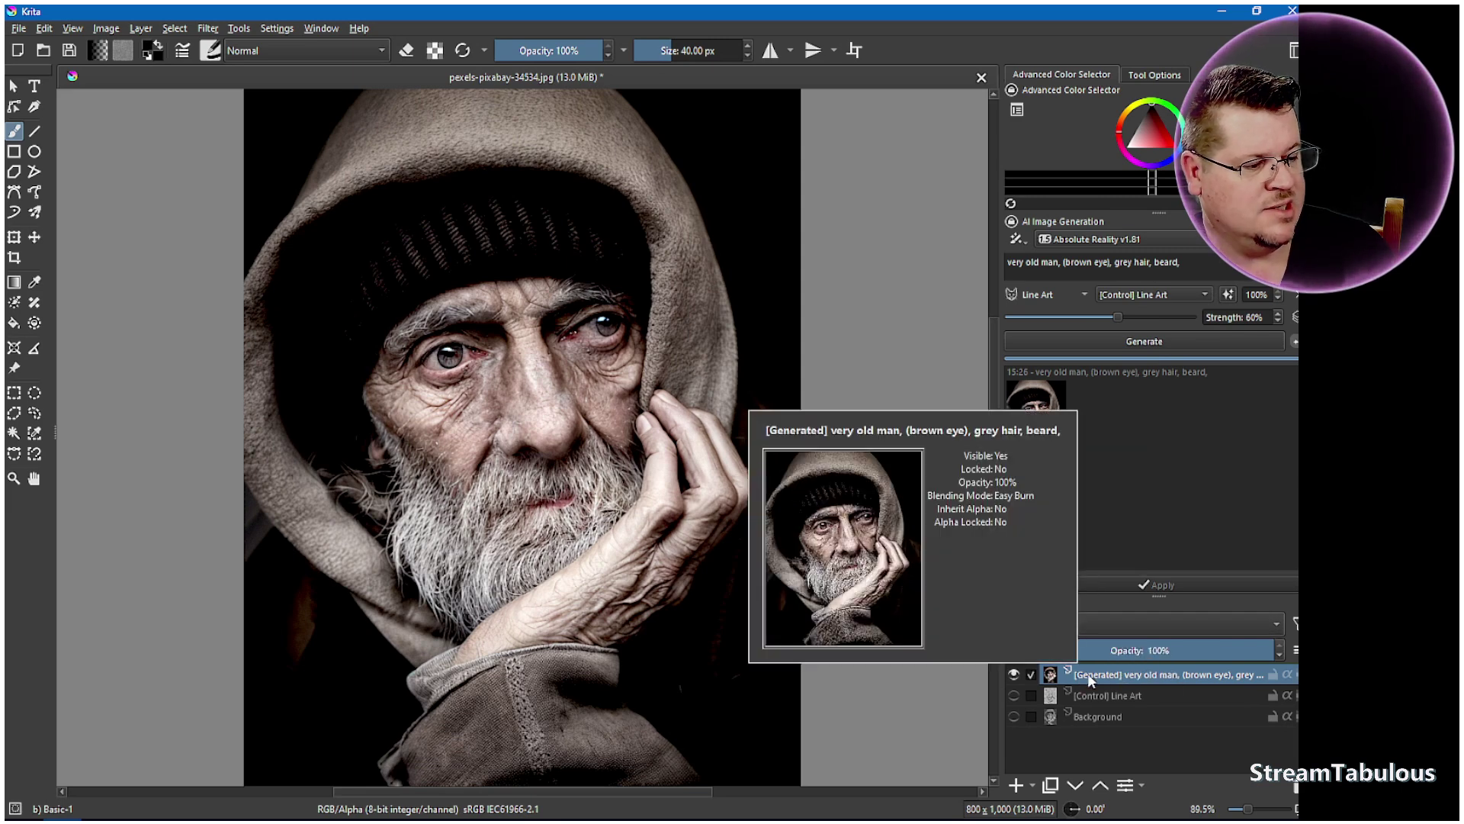
{"action": "left_click", "coordinate": [1015, 715]}
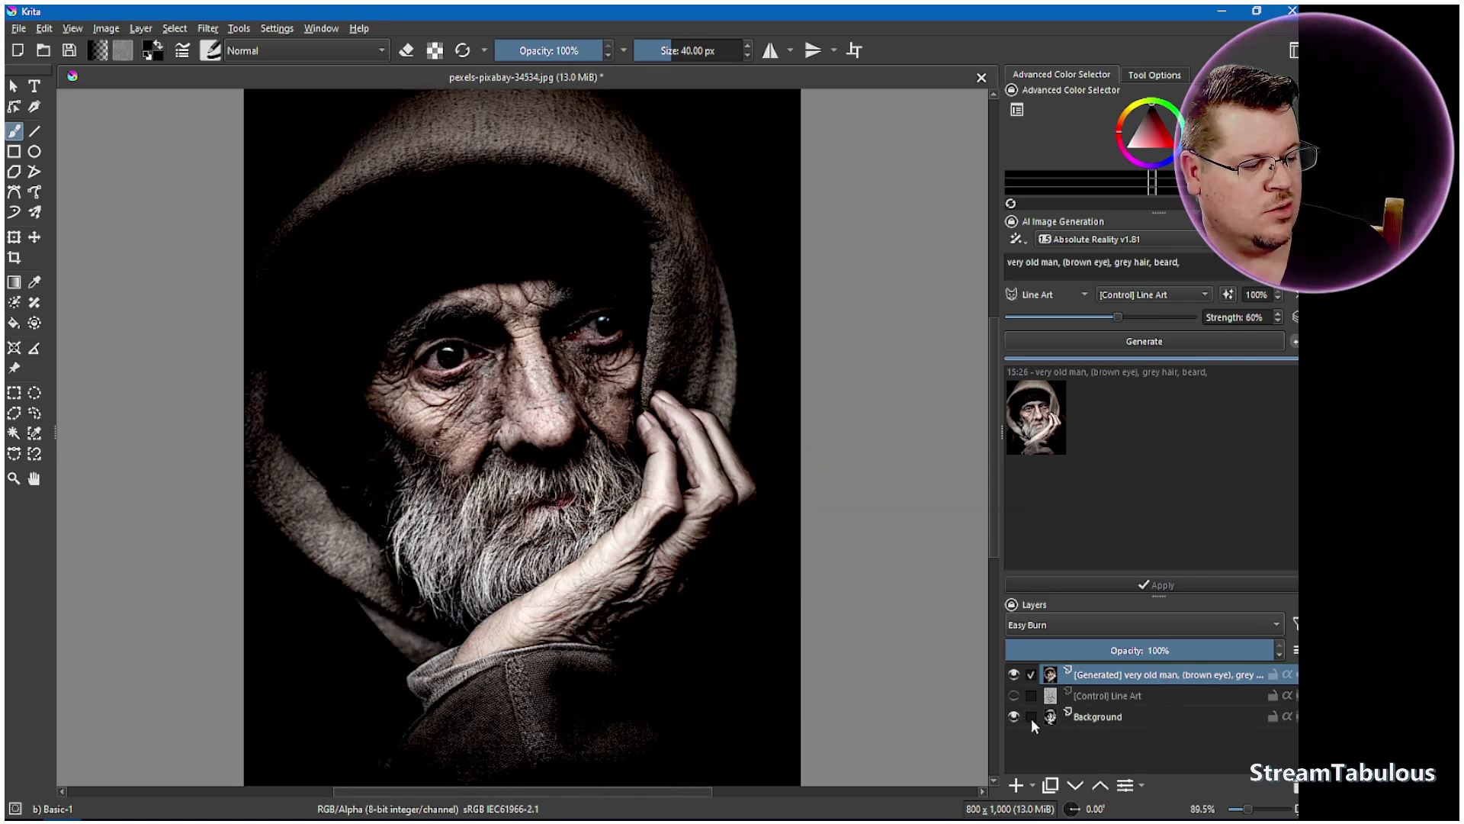
{"action": "left_click", "coordinate": [1014, 674]}
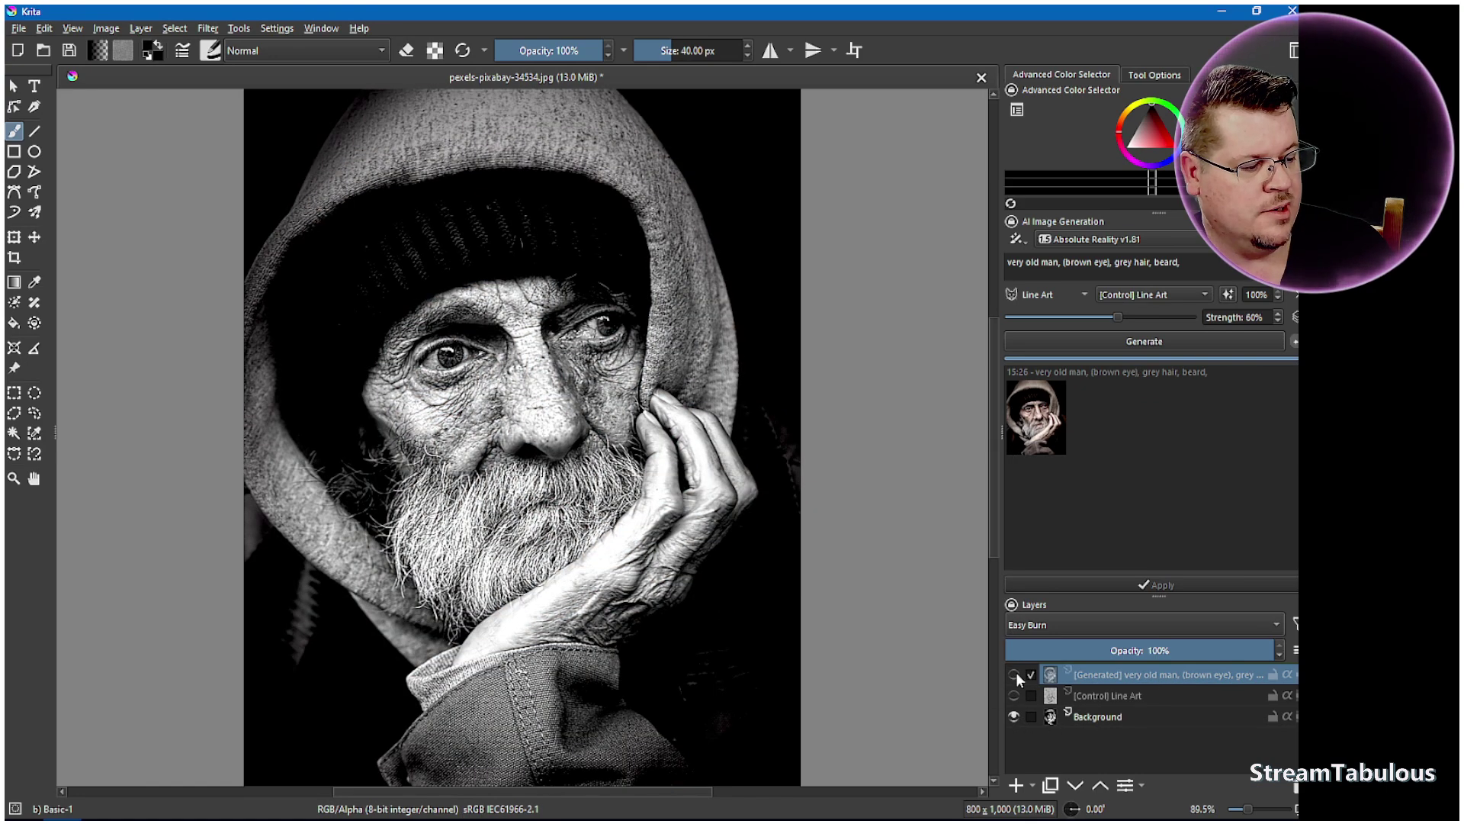
{"action": "left_click", "coordinate": [1014, 675]}
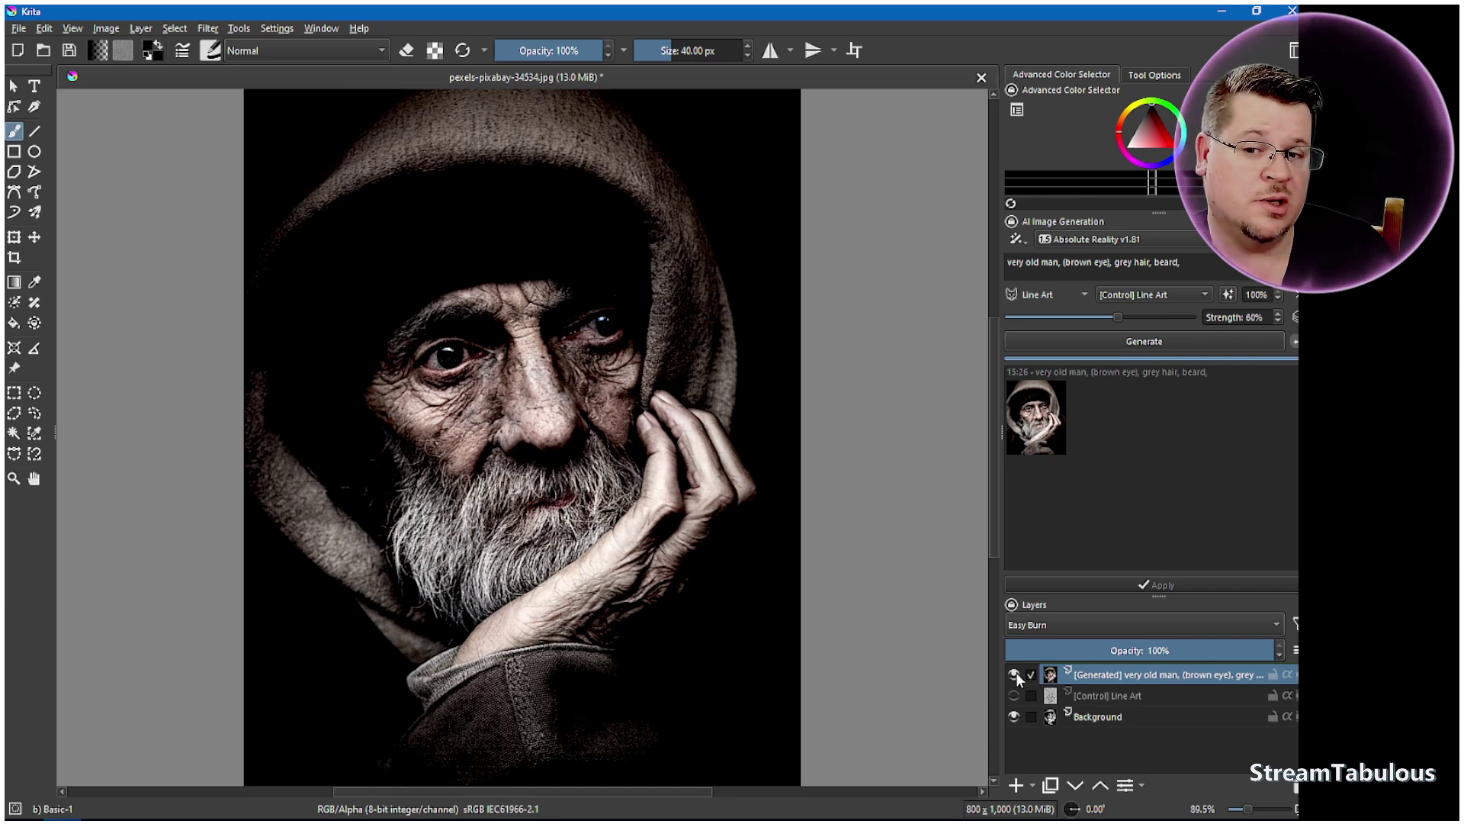
{"action": "left_click", "coordinate": [1015, 674]}
{"action": "left_click", "coordinate": [1014, 674]}
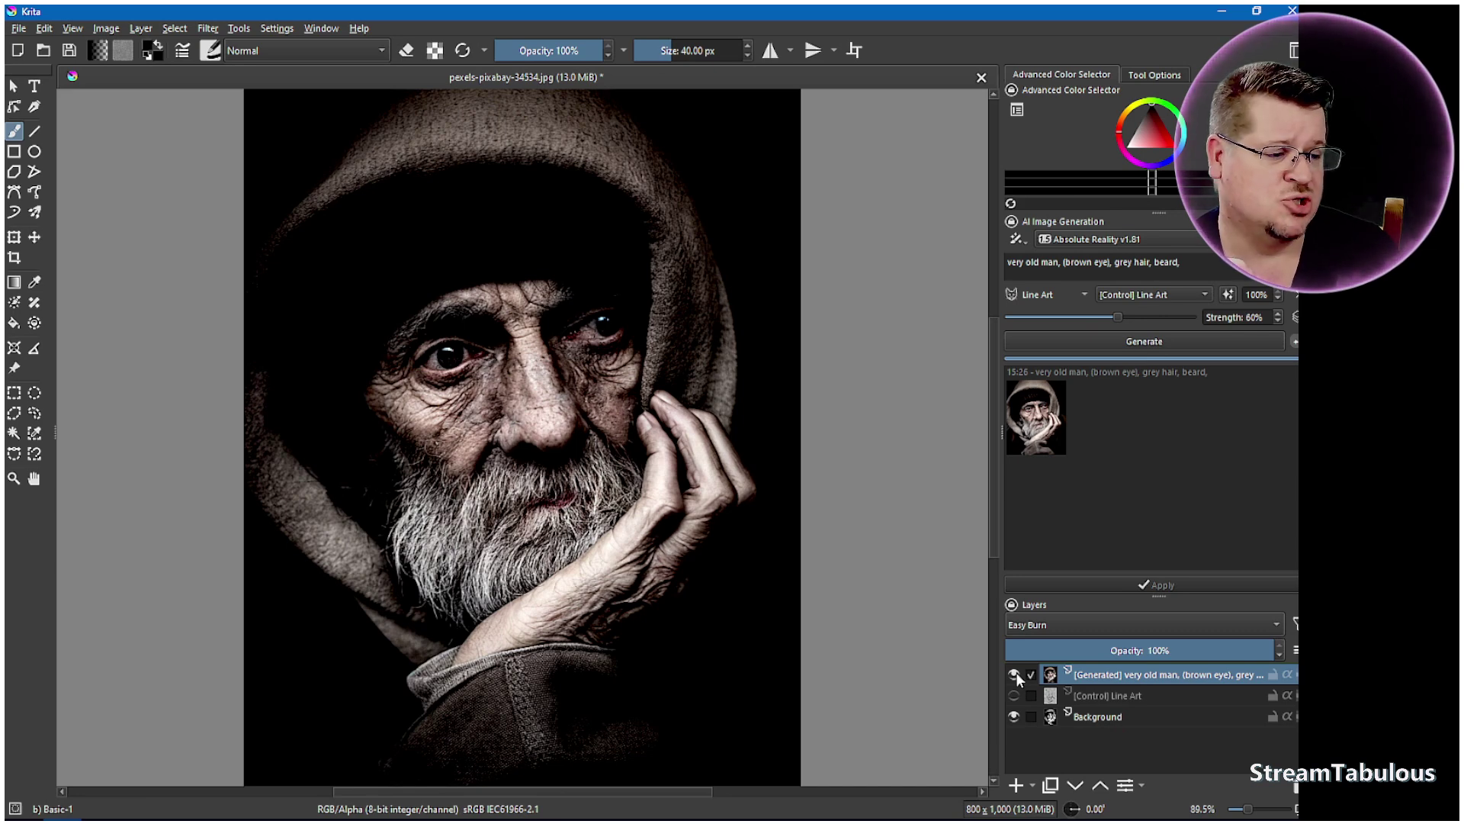
{"action": "left_click", "coordinate": [1014, 674]}
{"action": "left_click", "coordinate": [1015, 674]}
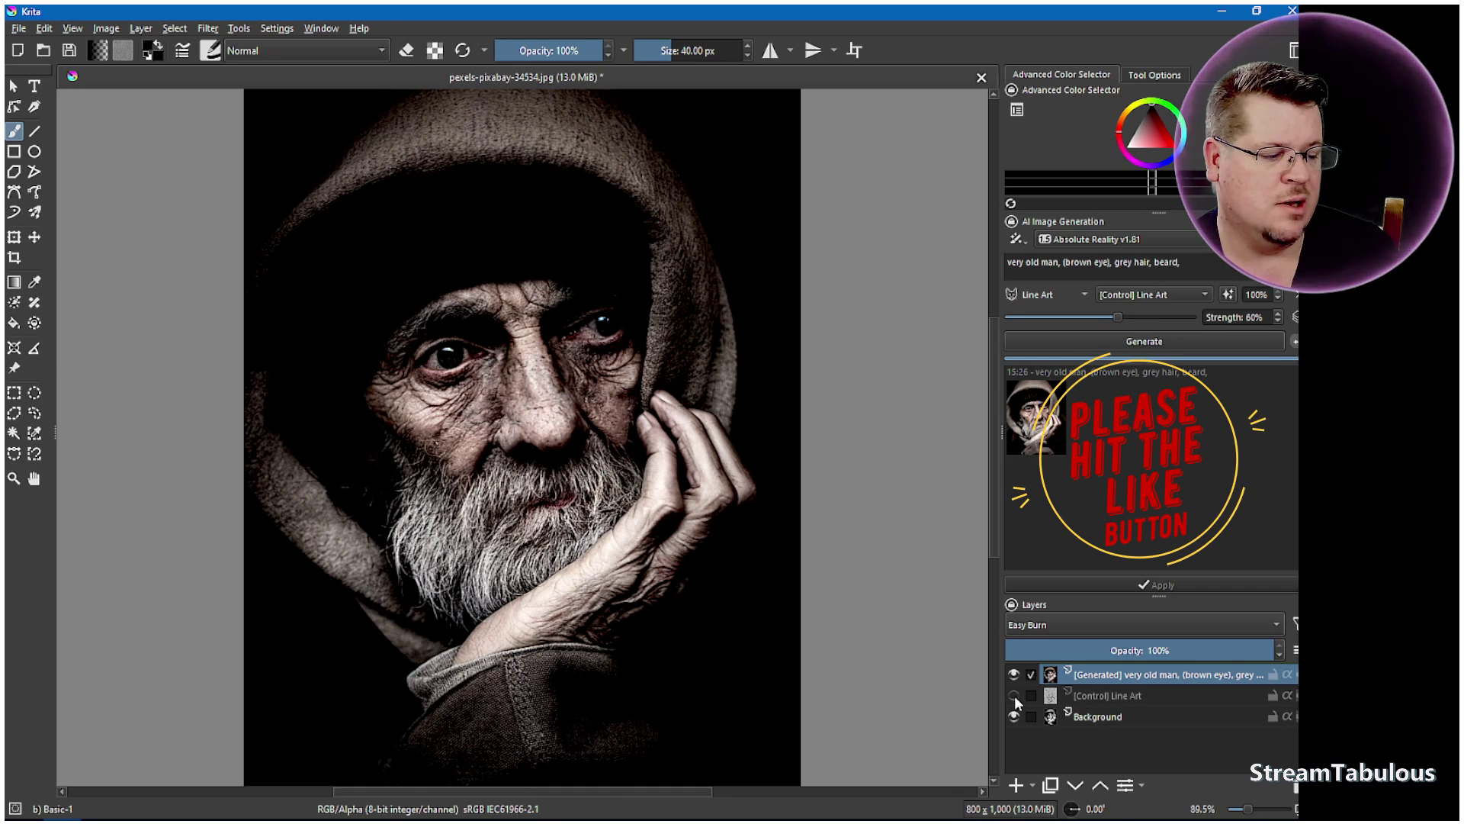
Show the line art layer again and compare it alone with the Easy Burn result by toggling the generated layer
{"action": "mouse_move", "coordinate": [1015, 695]}
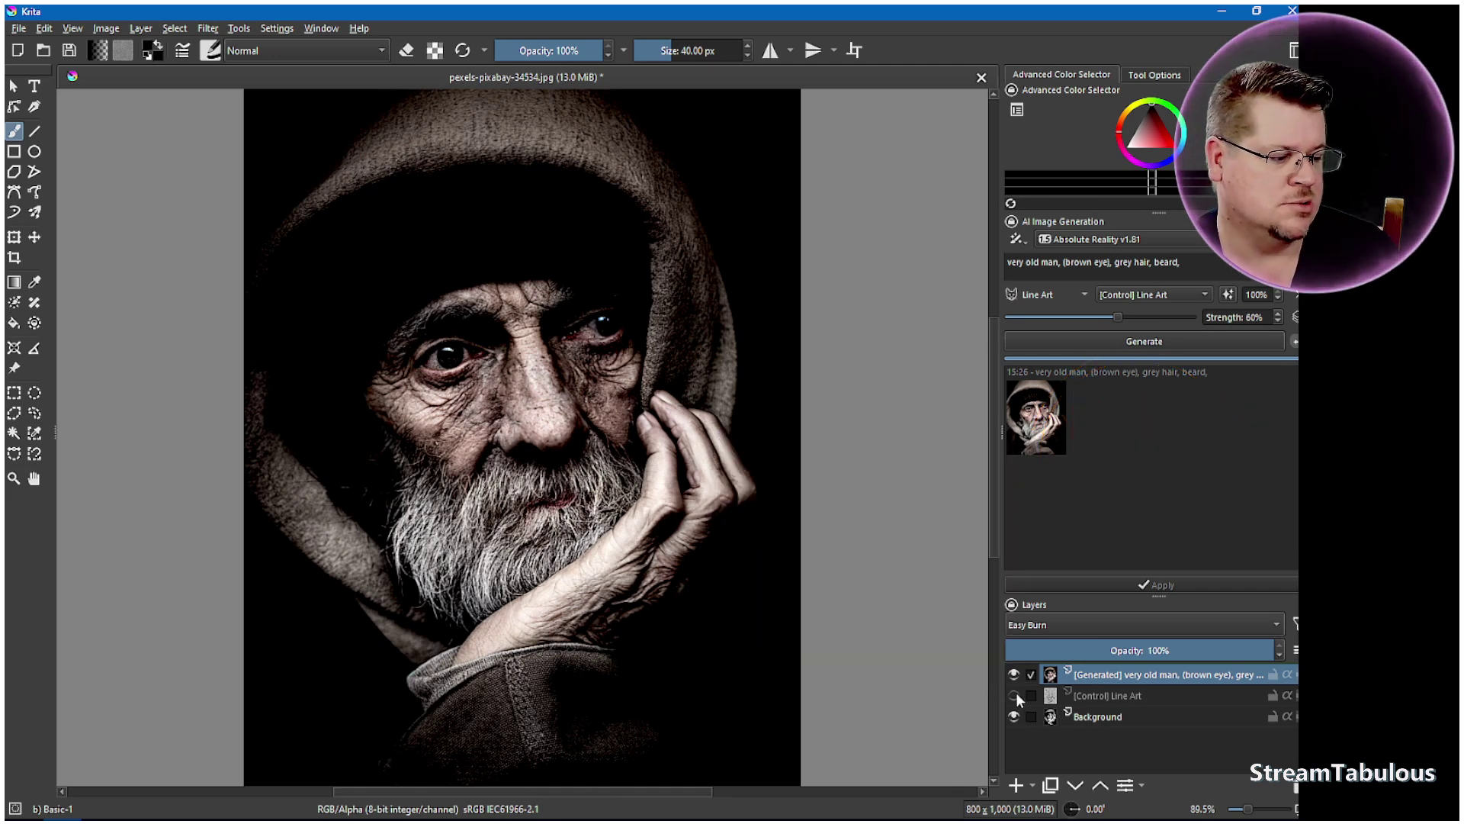
{"action": "left_click", "coordinate": [1015, 694]}
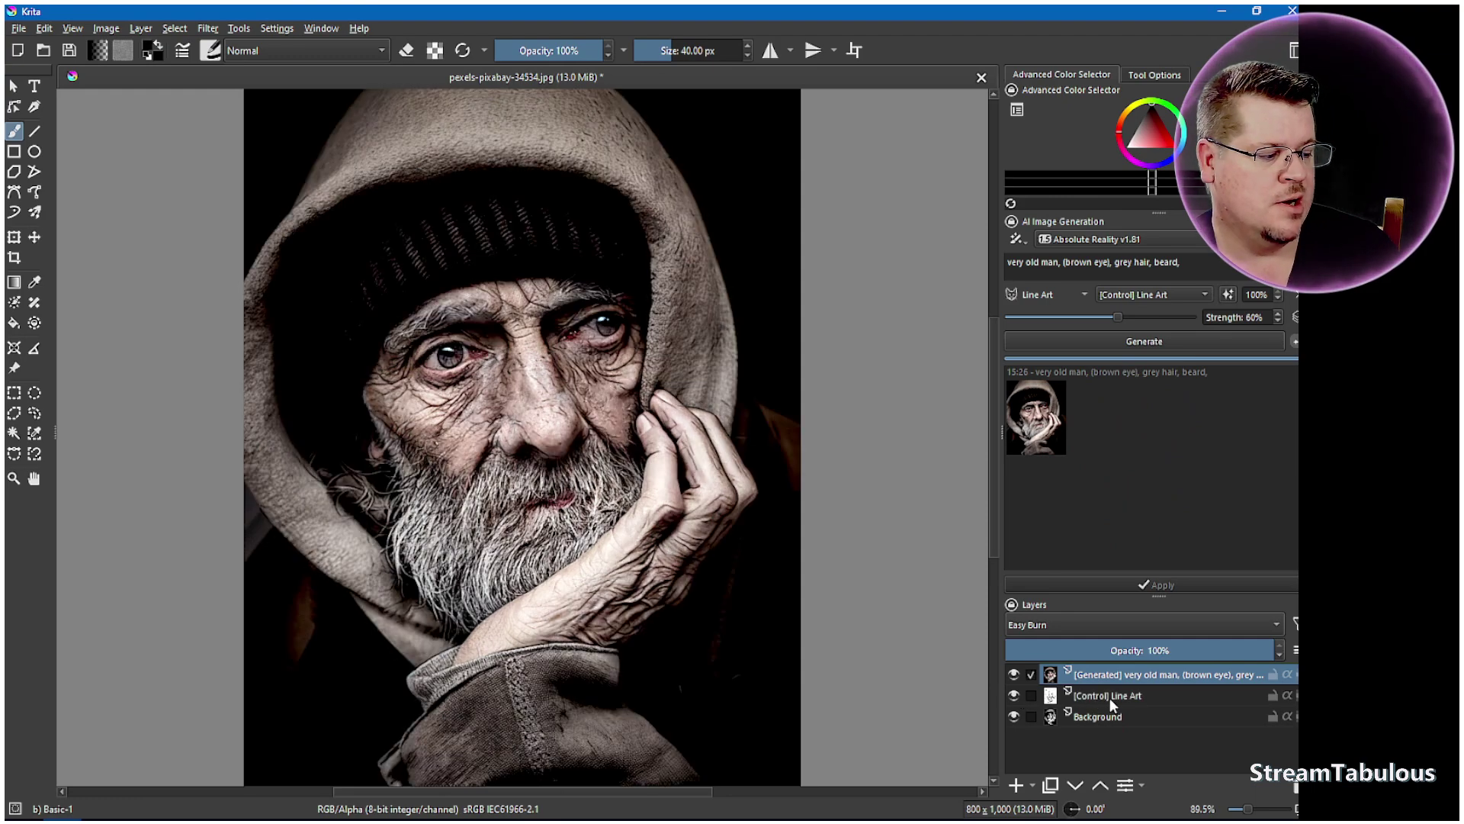
{"action": "left_click", "coordinate": [1013, 675]}
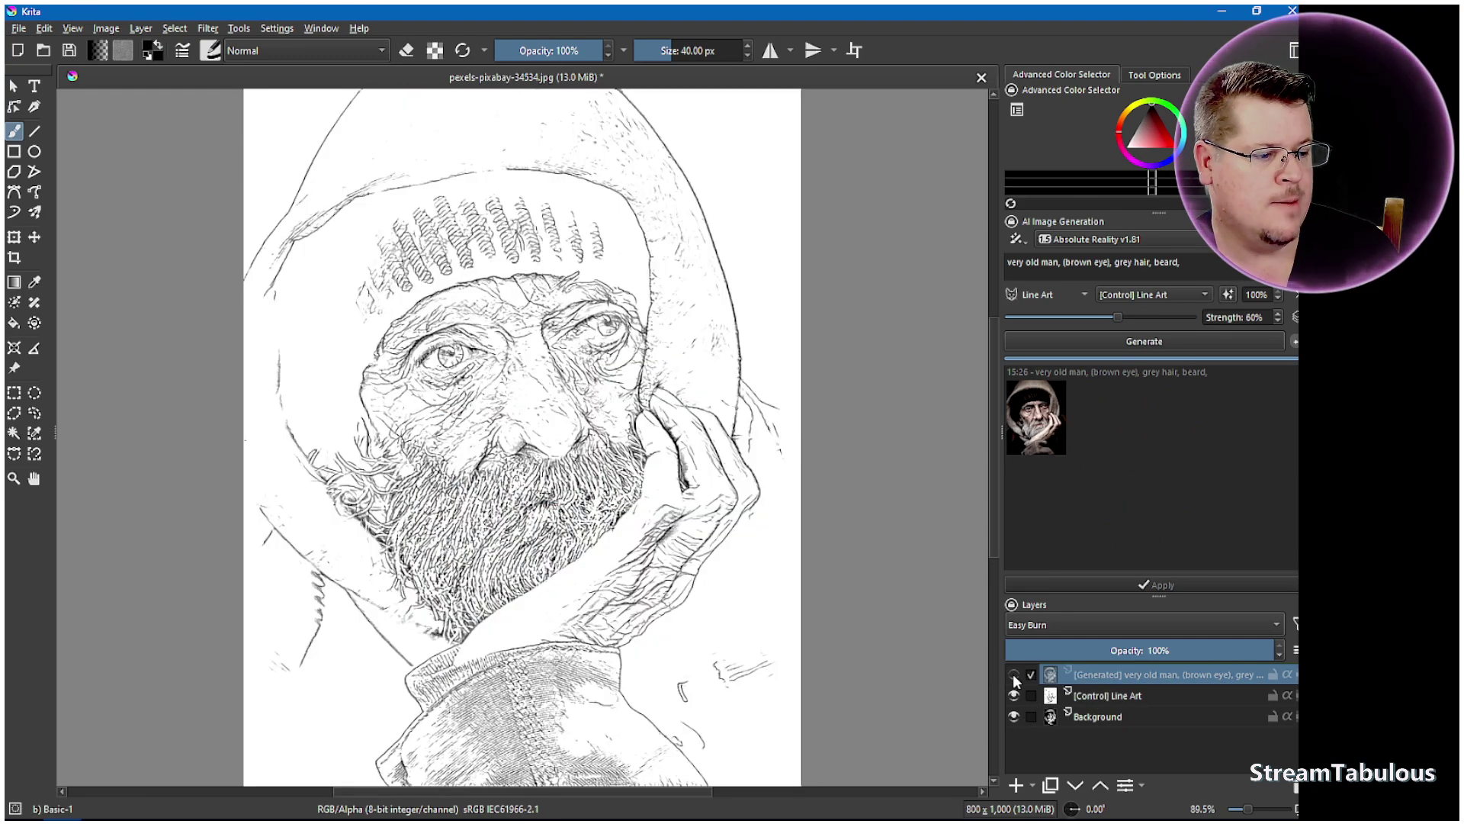
{"action": "left_click", "coordinate": [1013, 674]}
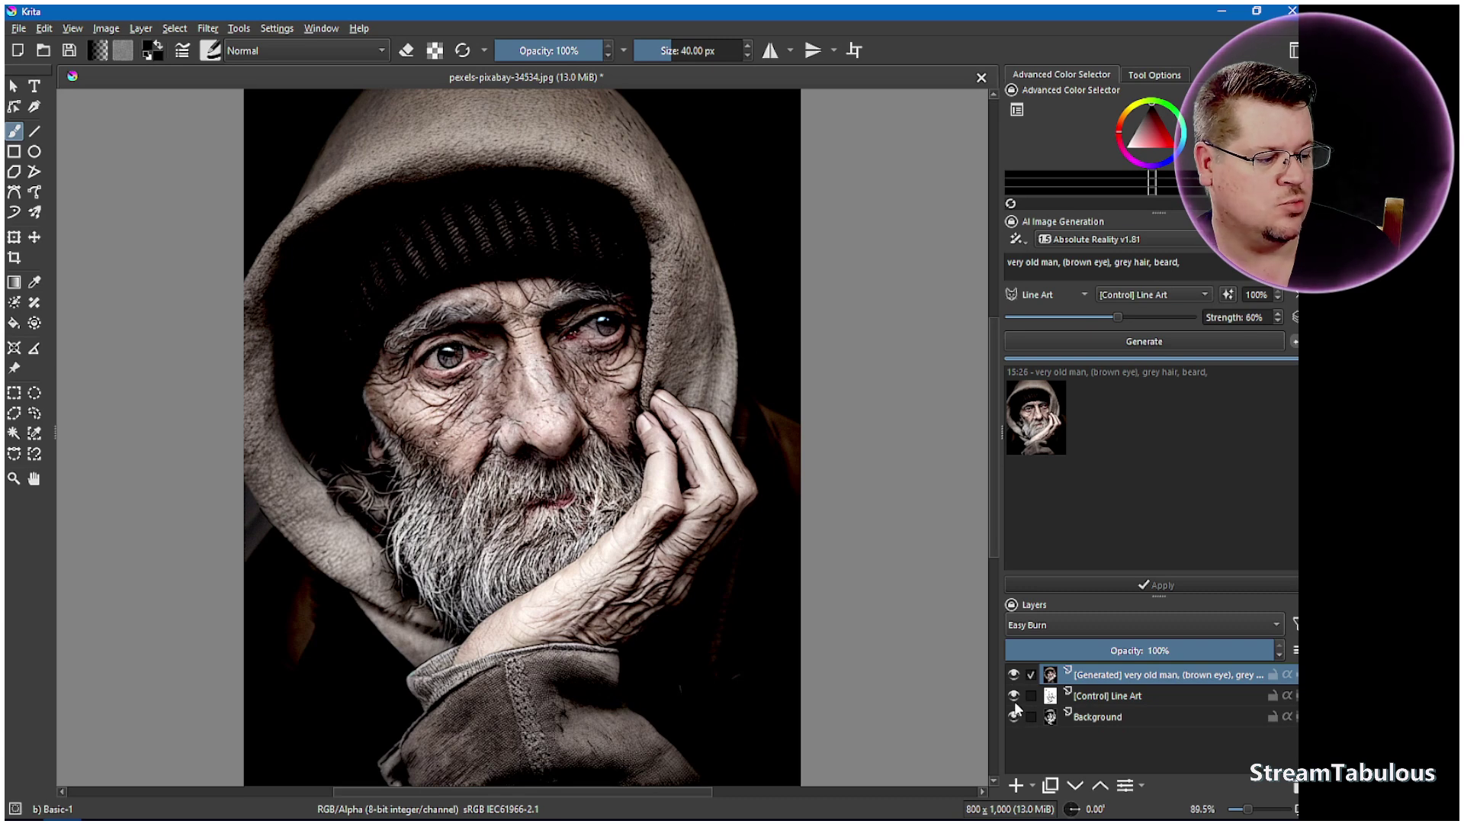
Compare the blend with and without the line art layer, and select that layer with the generated layer hidden
{"action": "left_click", "coordinate": [1014, 696]}
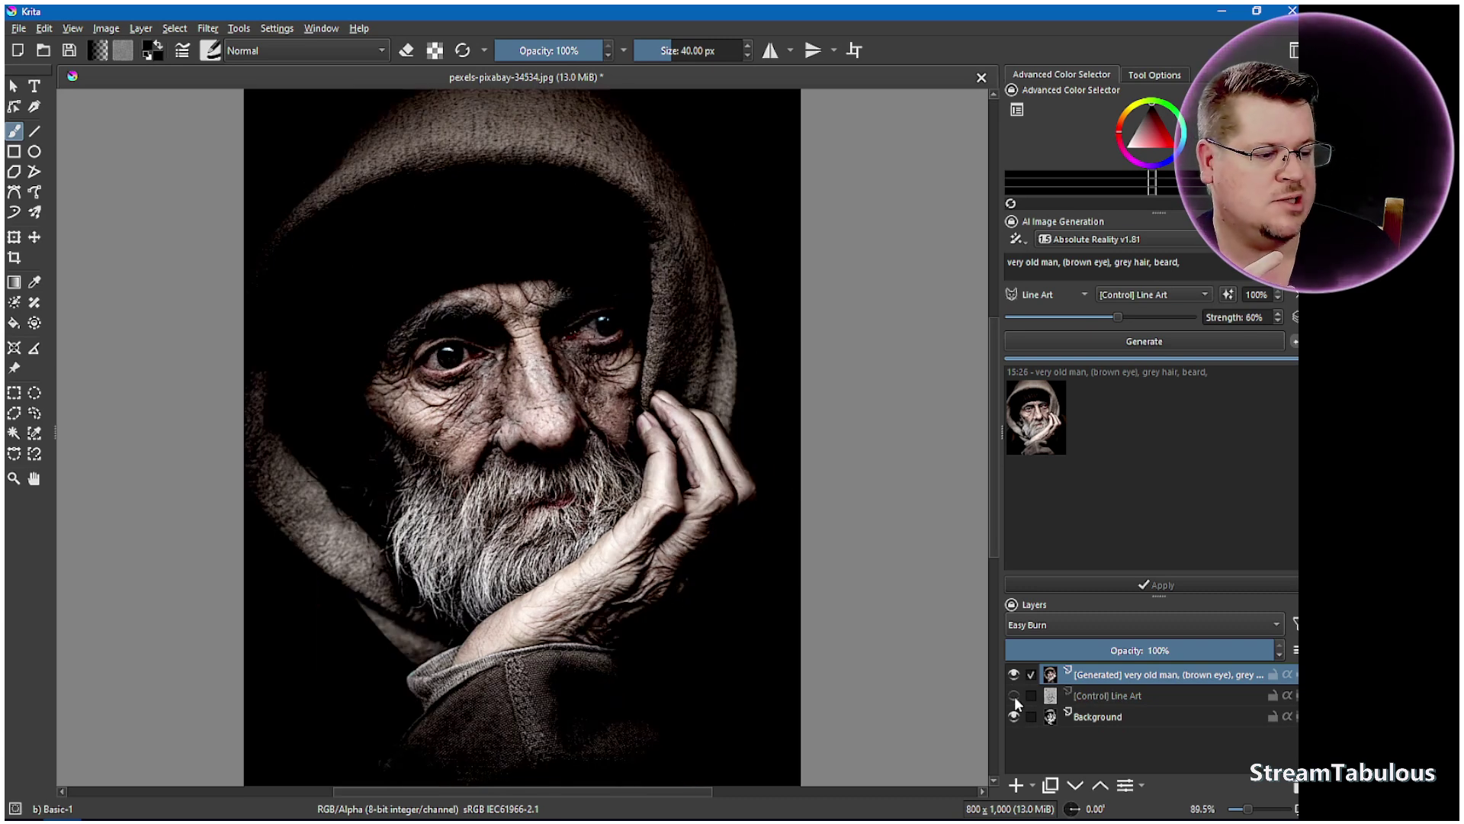
{"action": "left_click", "coordinate": [1014, 696]}
{"action": "left_click", "coordinate": [1098, 705]}
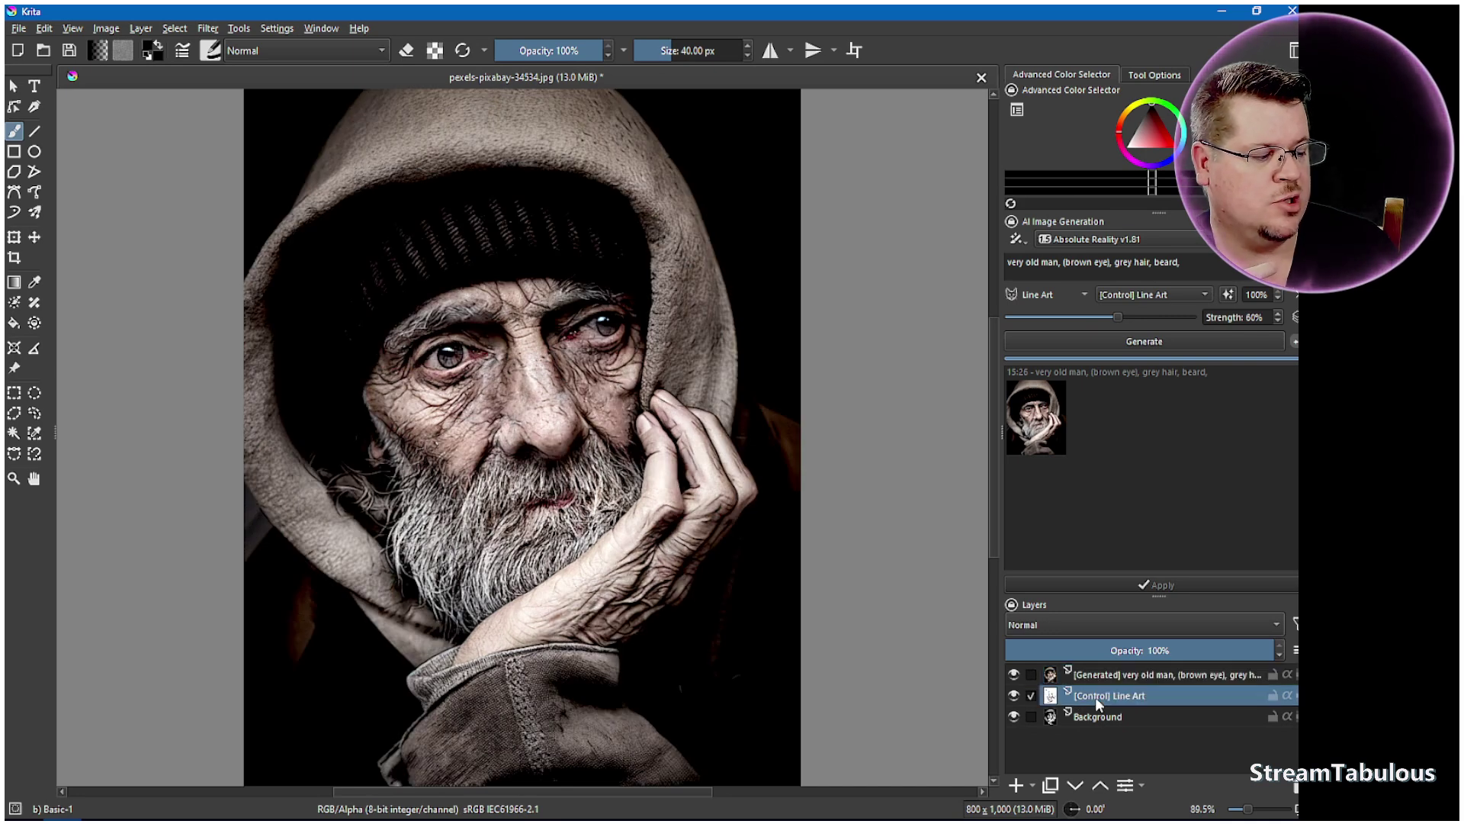
{"action": "left_click", "coordinate": [1014, 675]}
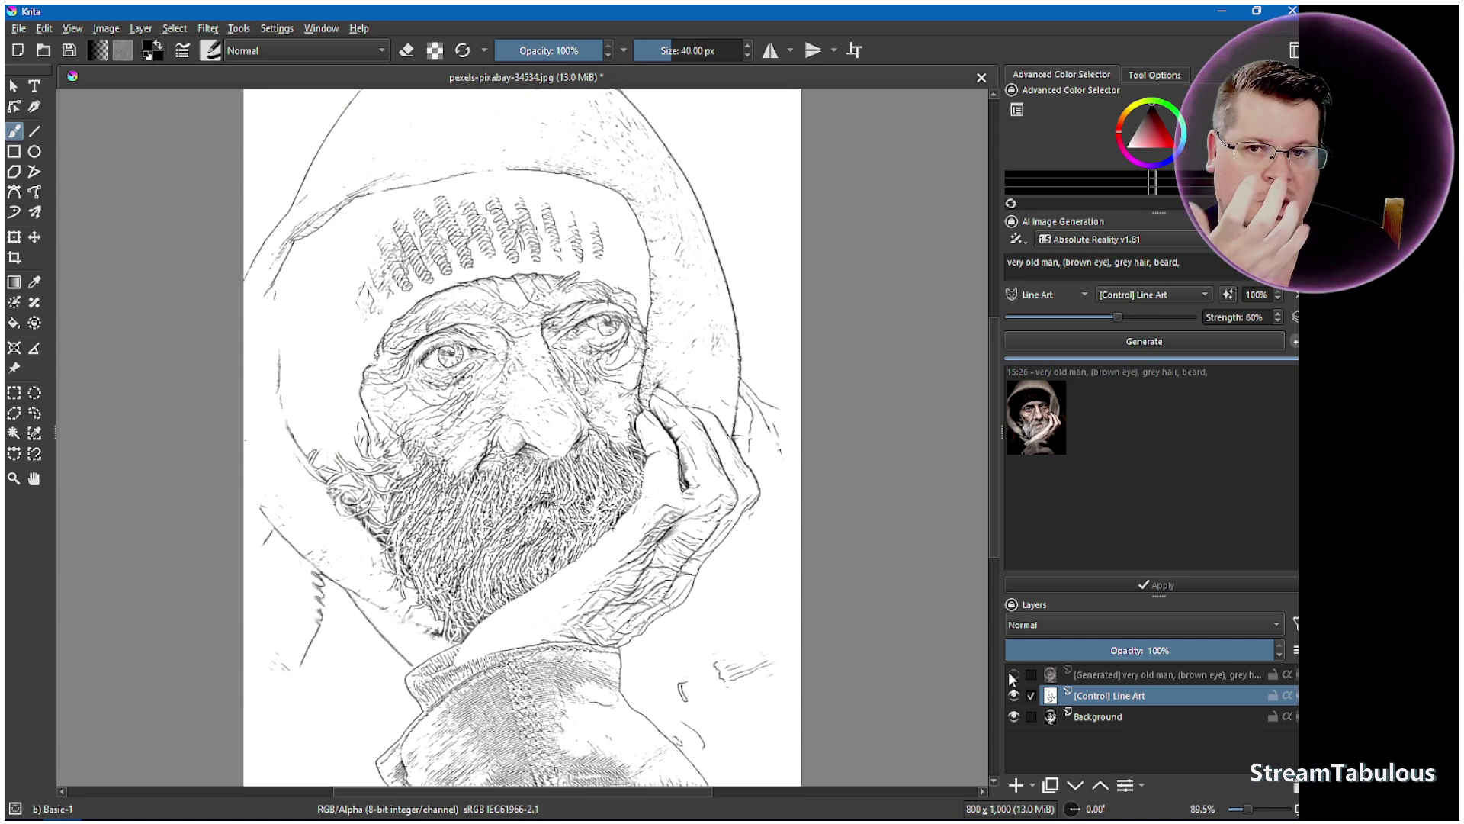
Show the generated layer again and set its blending mode to Normal
{"action": "left_click", "coordinate": [1014, 674]}
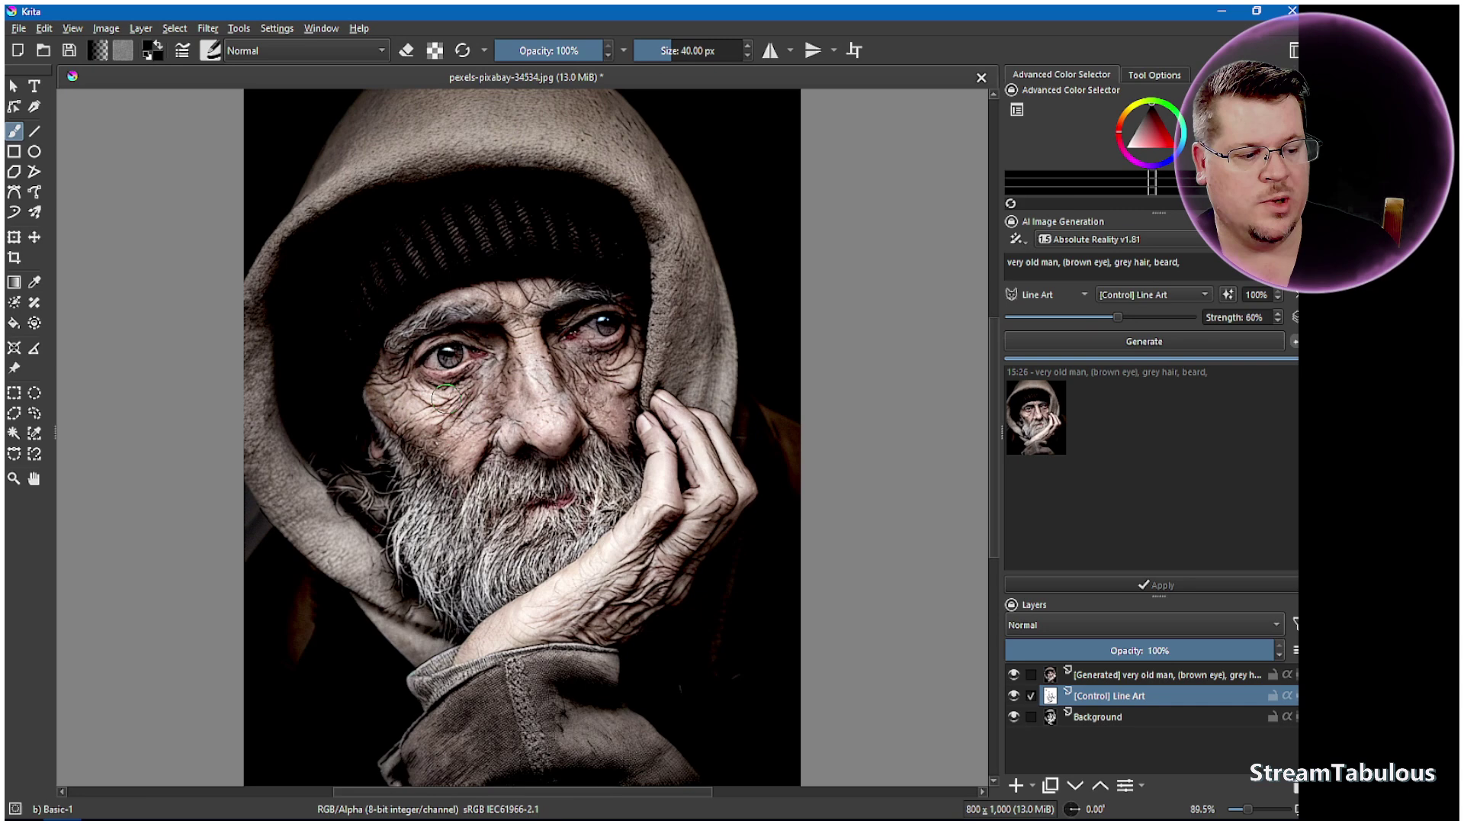
{"action": "left_click", "coordinate": [1100, 677]}
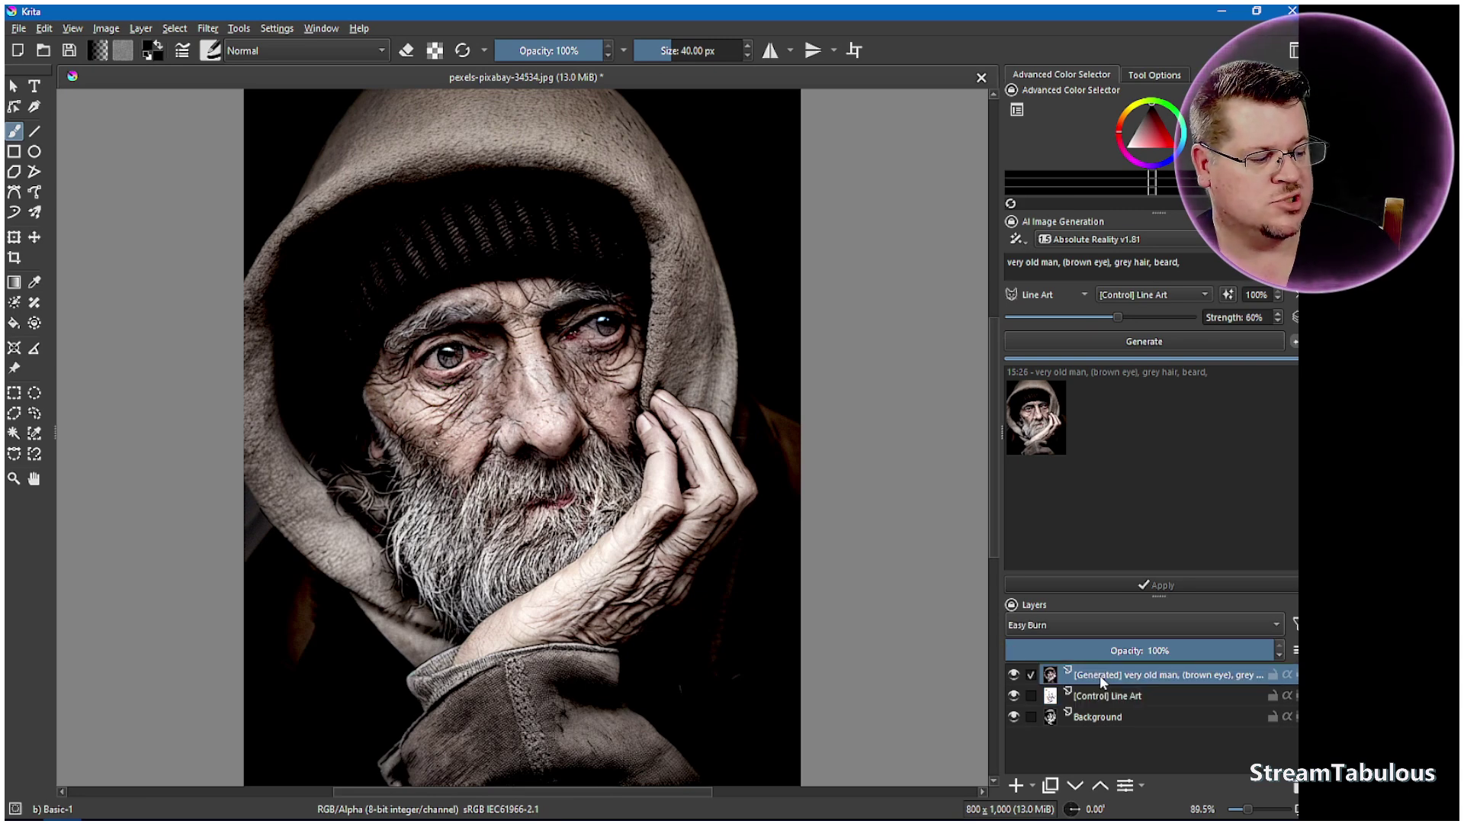
{"action": "left_click", "coordinate": [1064, 627]}
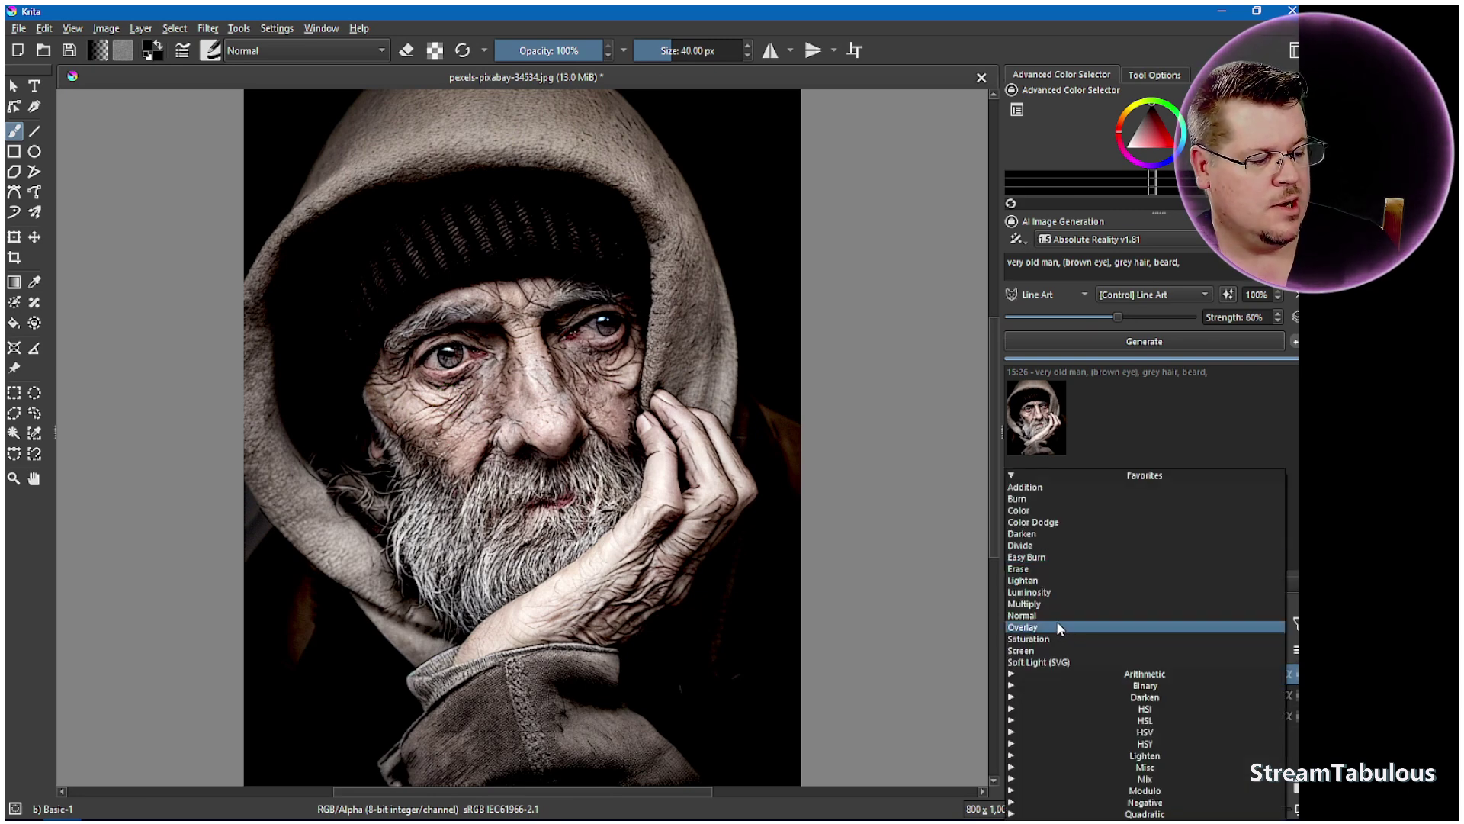
{"action": "left_click", "coordinate": [1045, 617]}
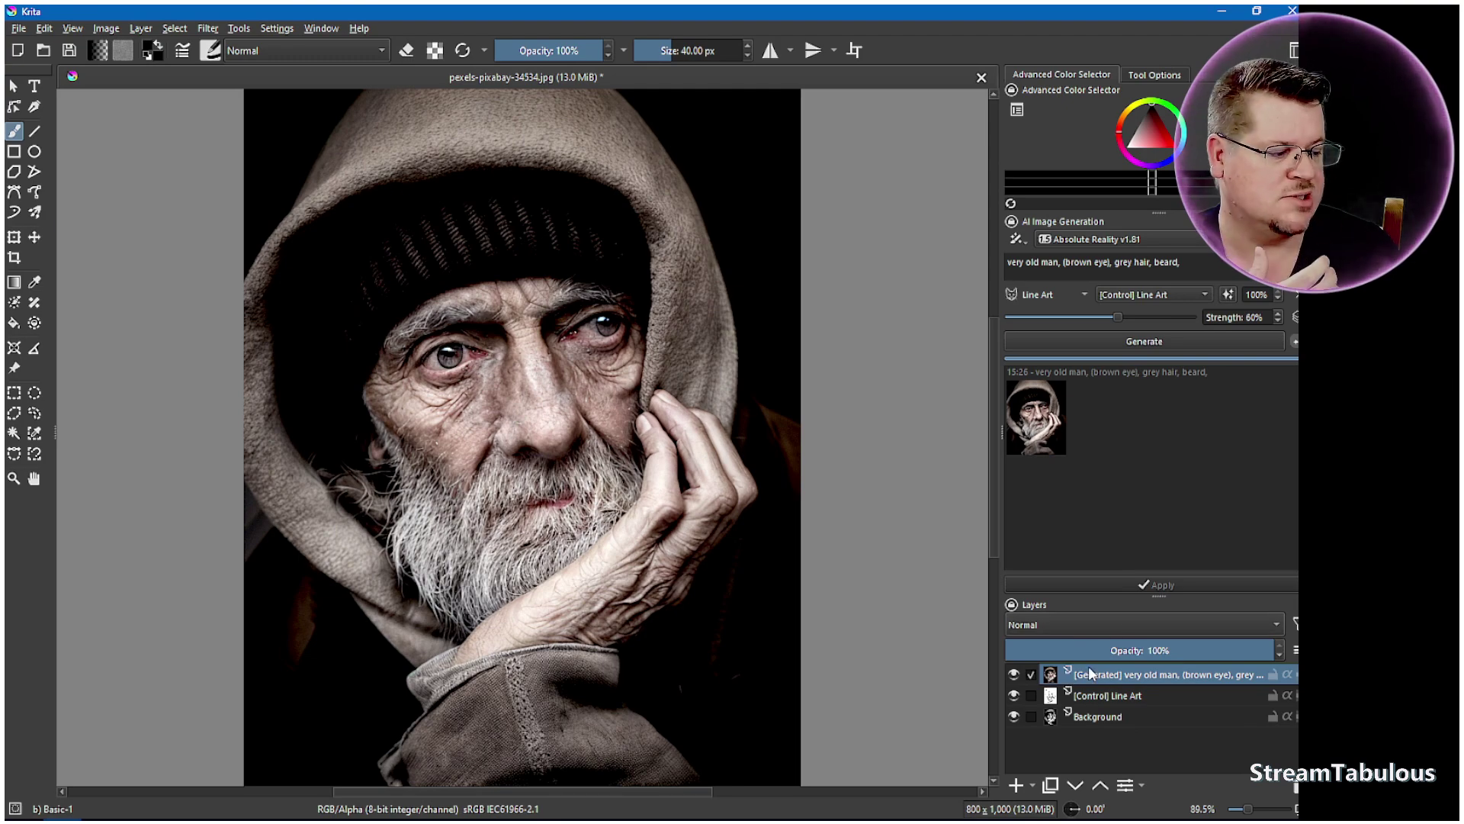
Set the generated layer's blending mode to Color, and hide both it and the line art layer
{"action": "left_click", "coordinate": [1078, 624]}
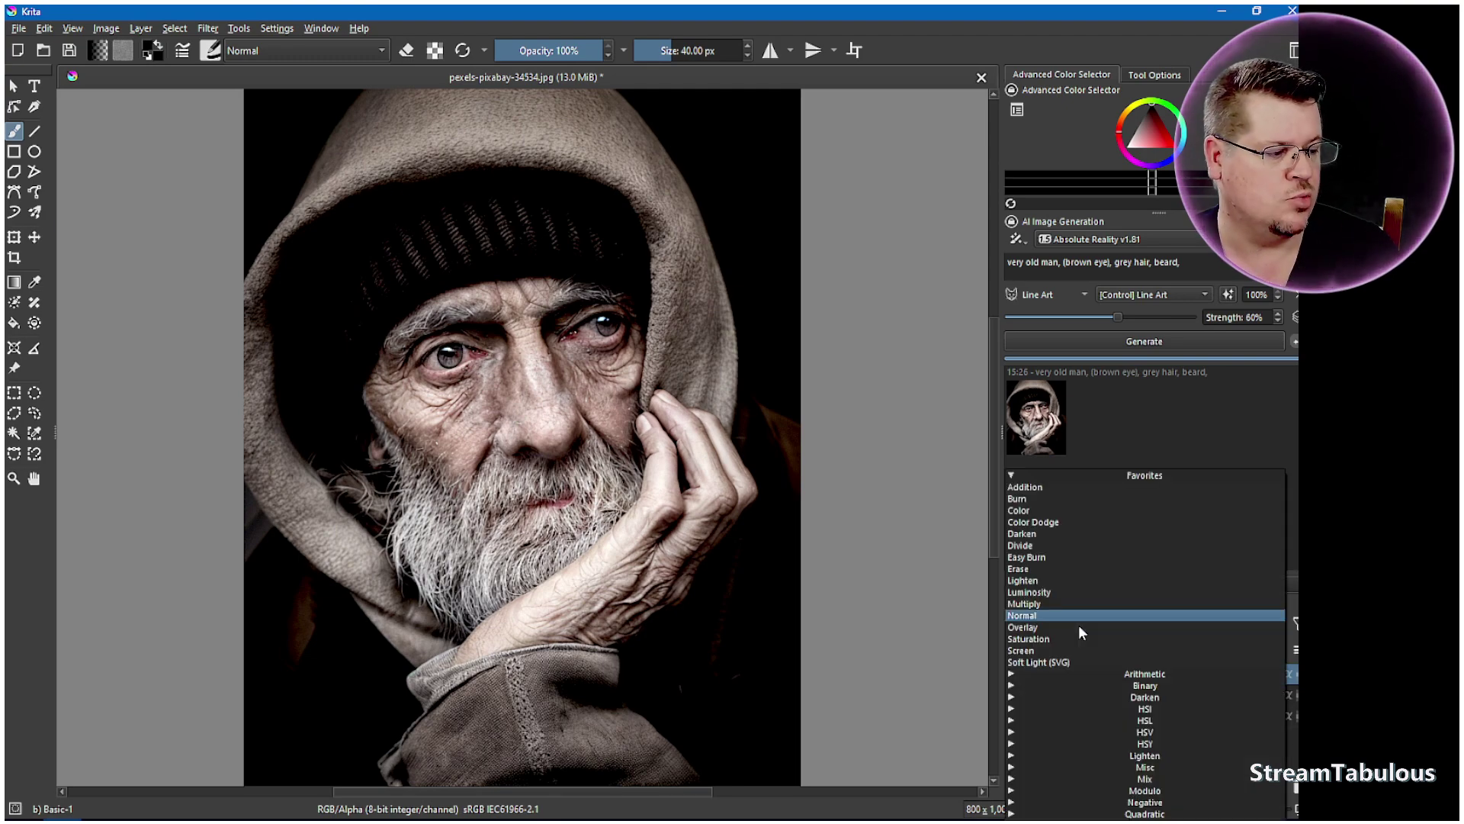
{"action": "left_click", "coordinate": [1026, 510]}
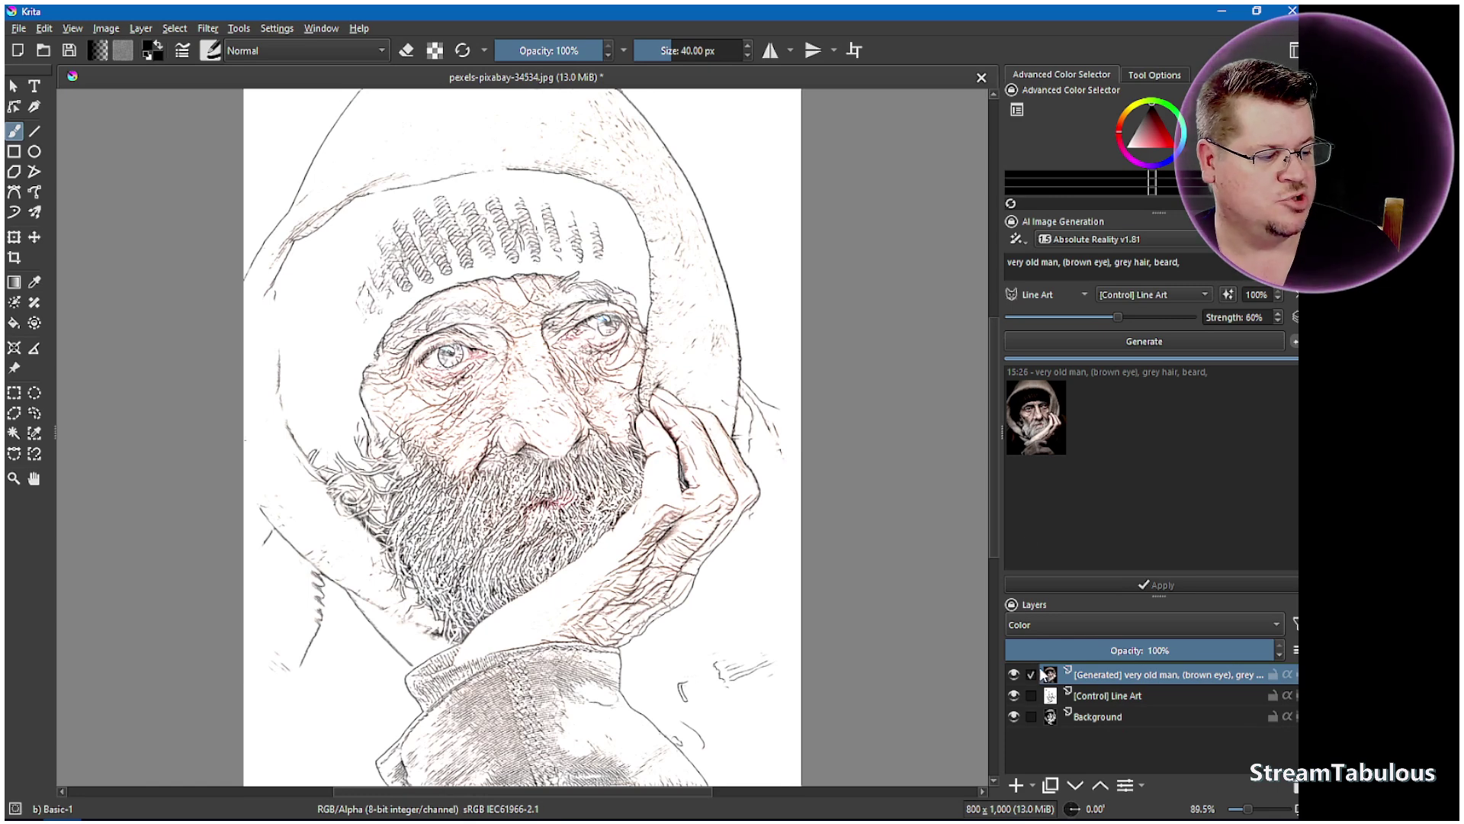
{"action": "left_click", "coordinate": [1013, 674]}
{"action": "left_click", "coordinate": [1015, 696]}
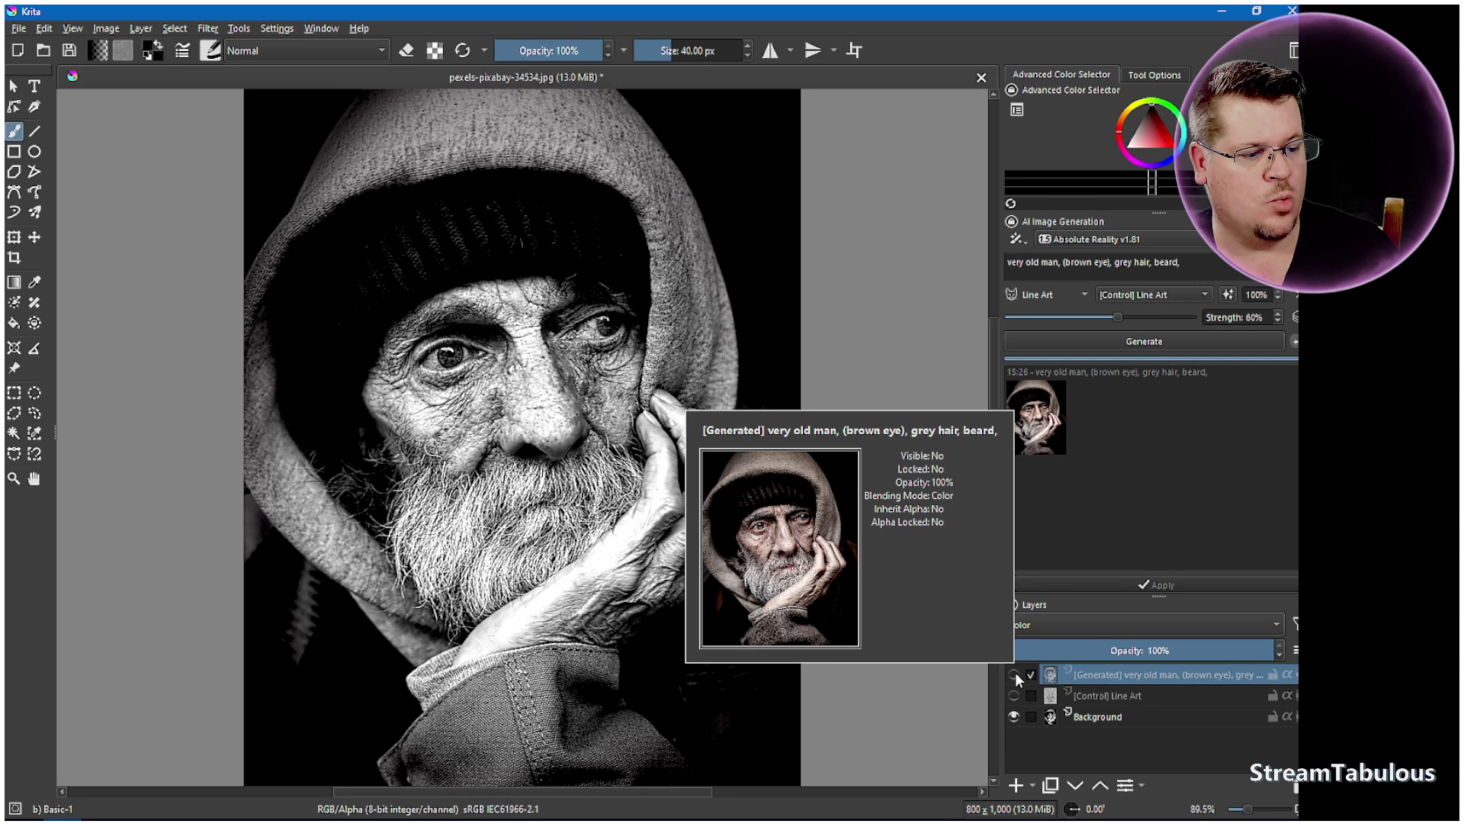
Compare the Color blend with the original photo by toggling the generated layer's visibility, leaving it shown
{"action": "left_click", "coordinate": [1014, 674]}
{"action": "left_click", "coordinate": [1014, 674]}
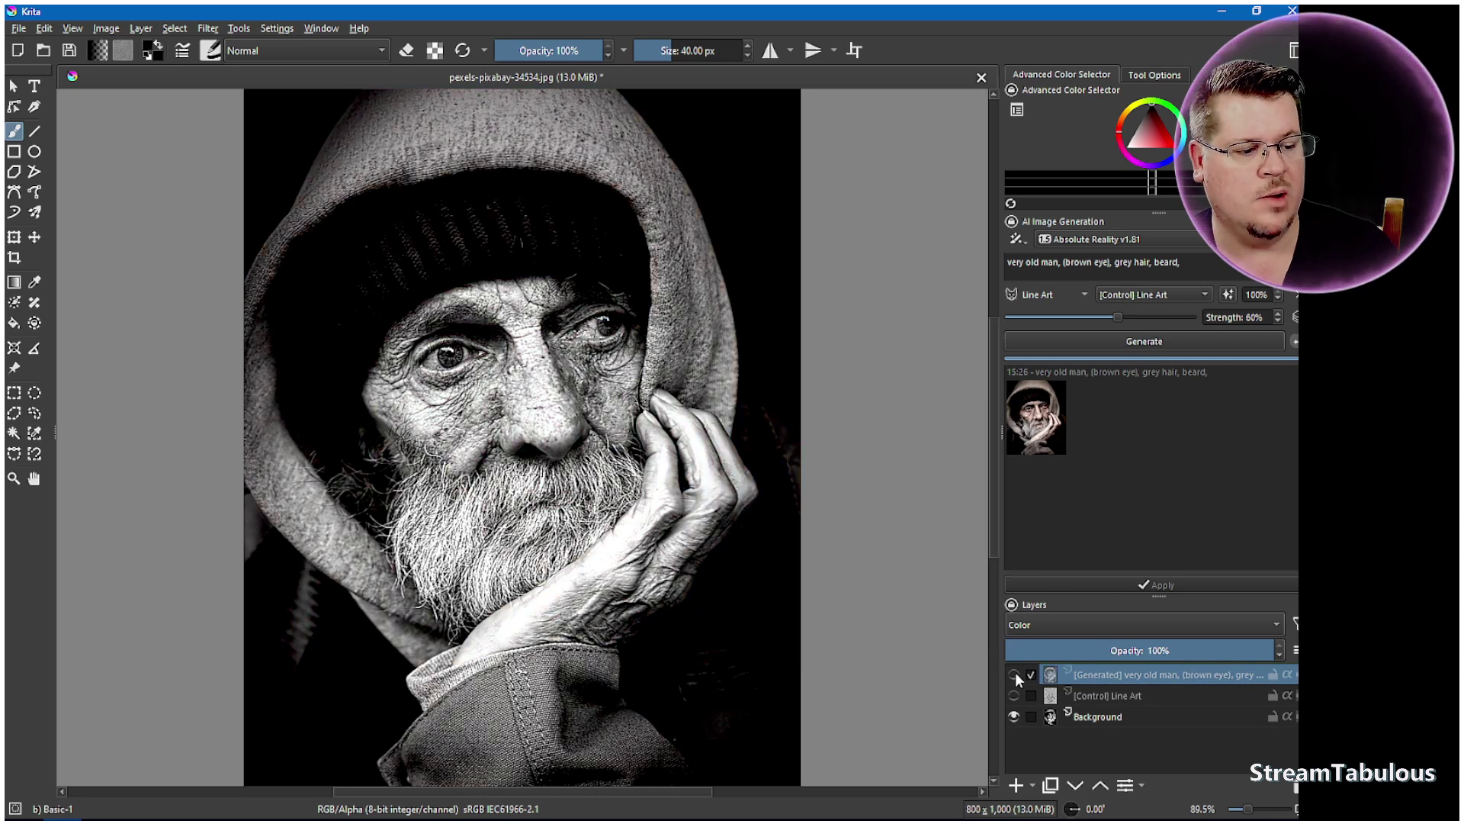
{"action": "left_click", "coordinate": [1014, 674]}
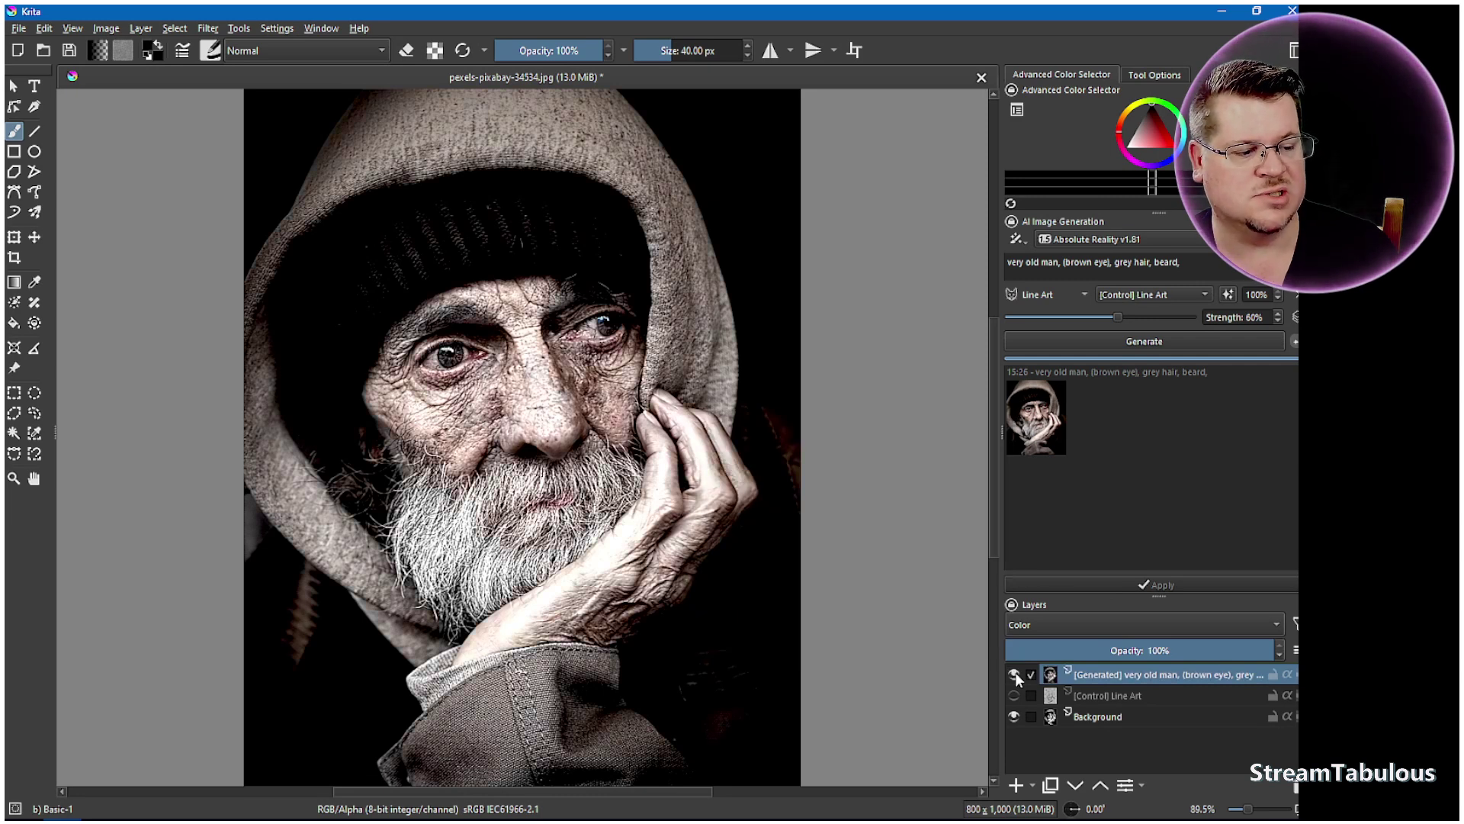
Switch the generated layer between the Easy Burn and Color blending modes to compare them without line art, ending on Easy Burn
{"action": "left_click", "coordinate": [1083, 627]}
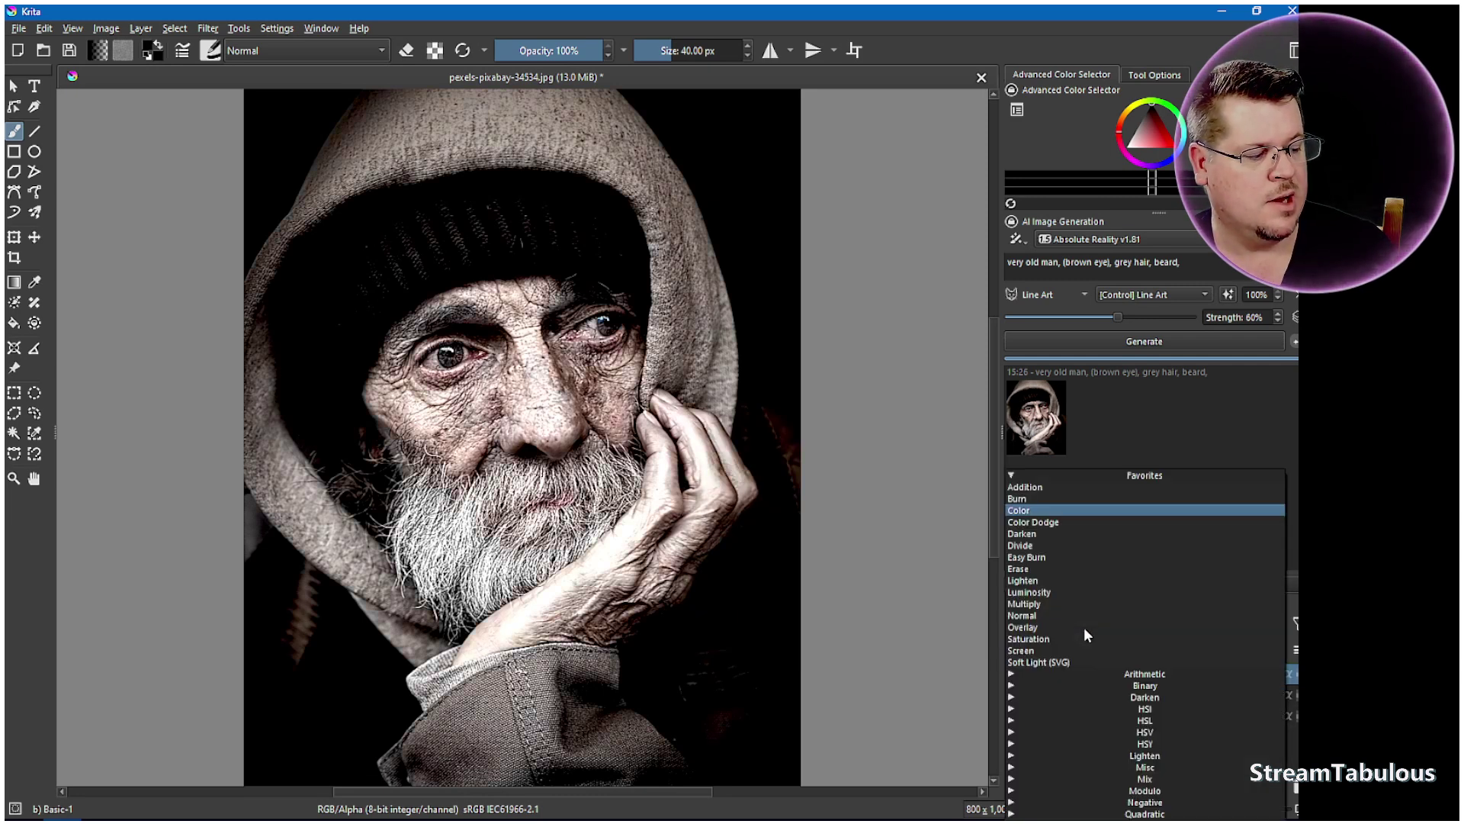
{"action": "left_click", "coordinate": [1026, 558]}
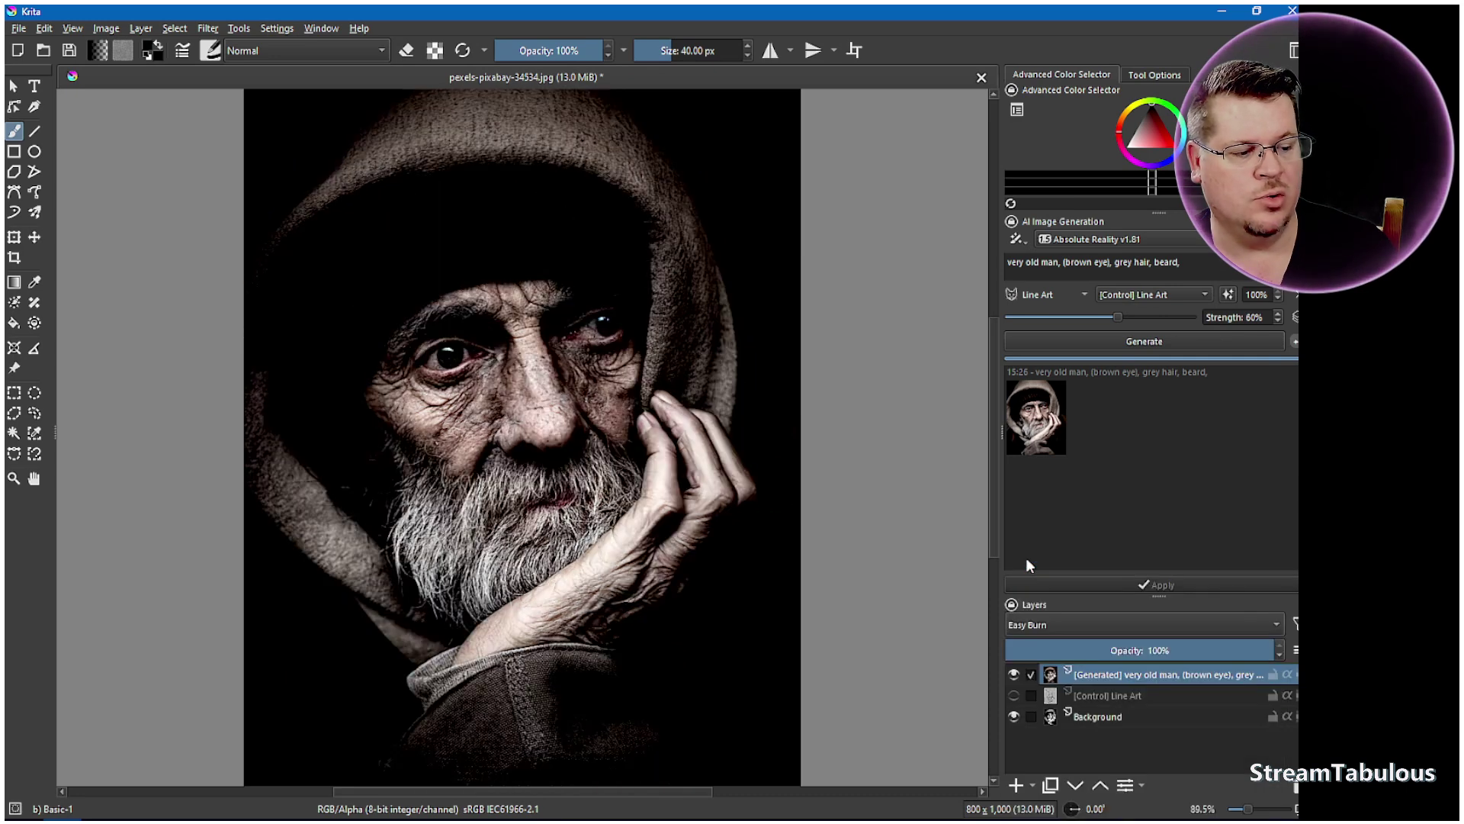
{"action": "left_click", "coordinate": [1040, 622]}
{"action": "left_click", "coordinate": [1035, 511]}
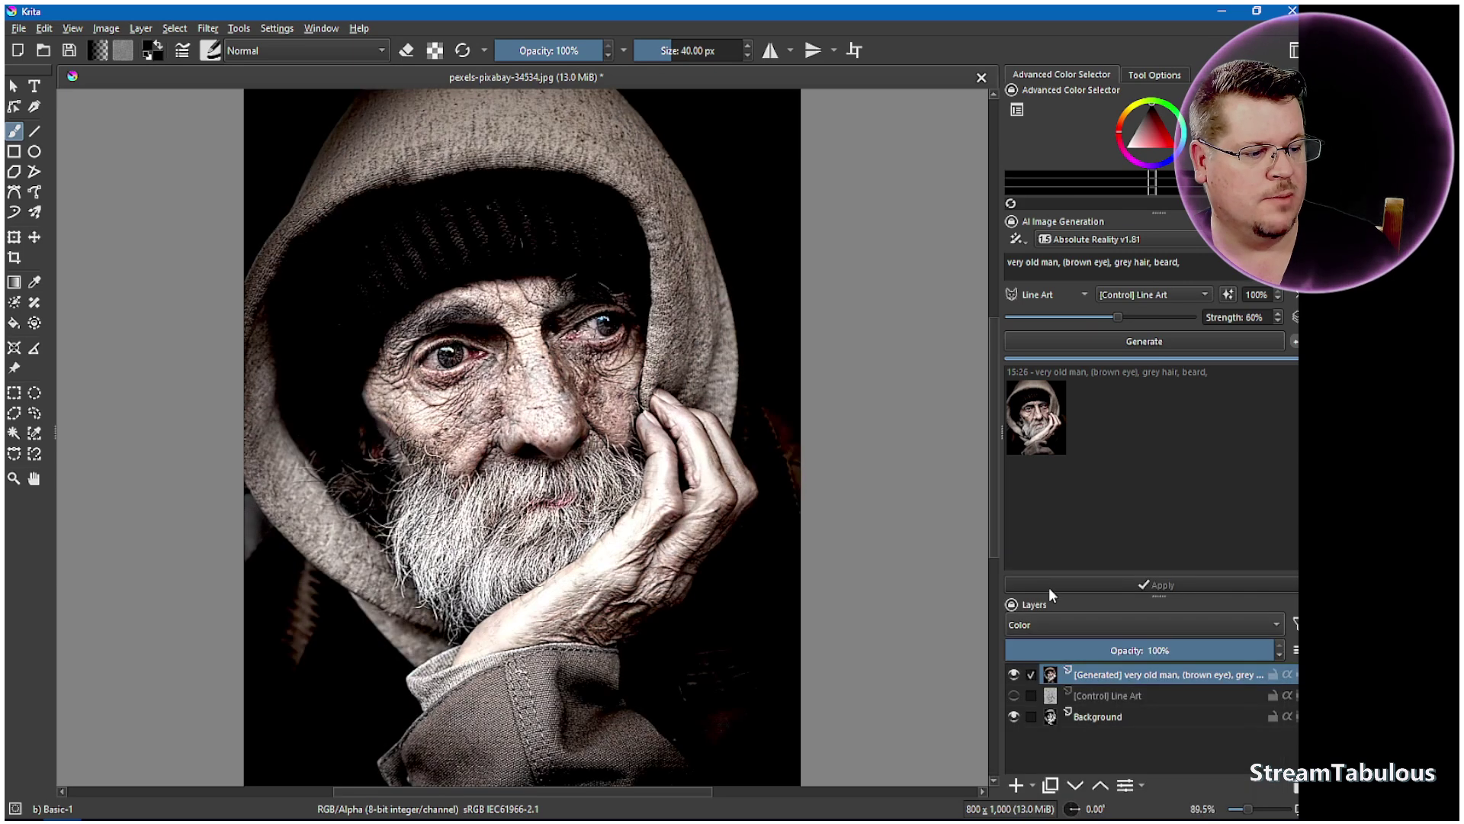
{"action": "left_click", "coordinate": [1078, 626]}
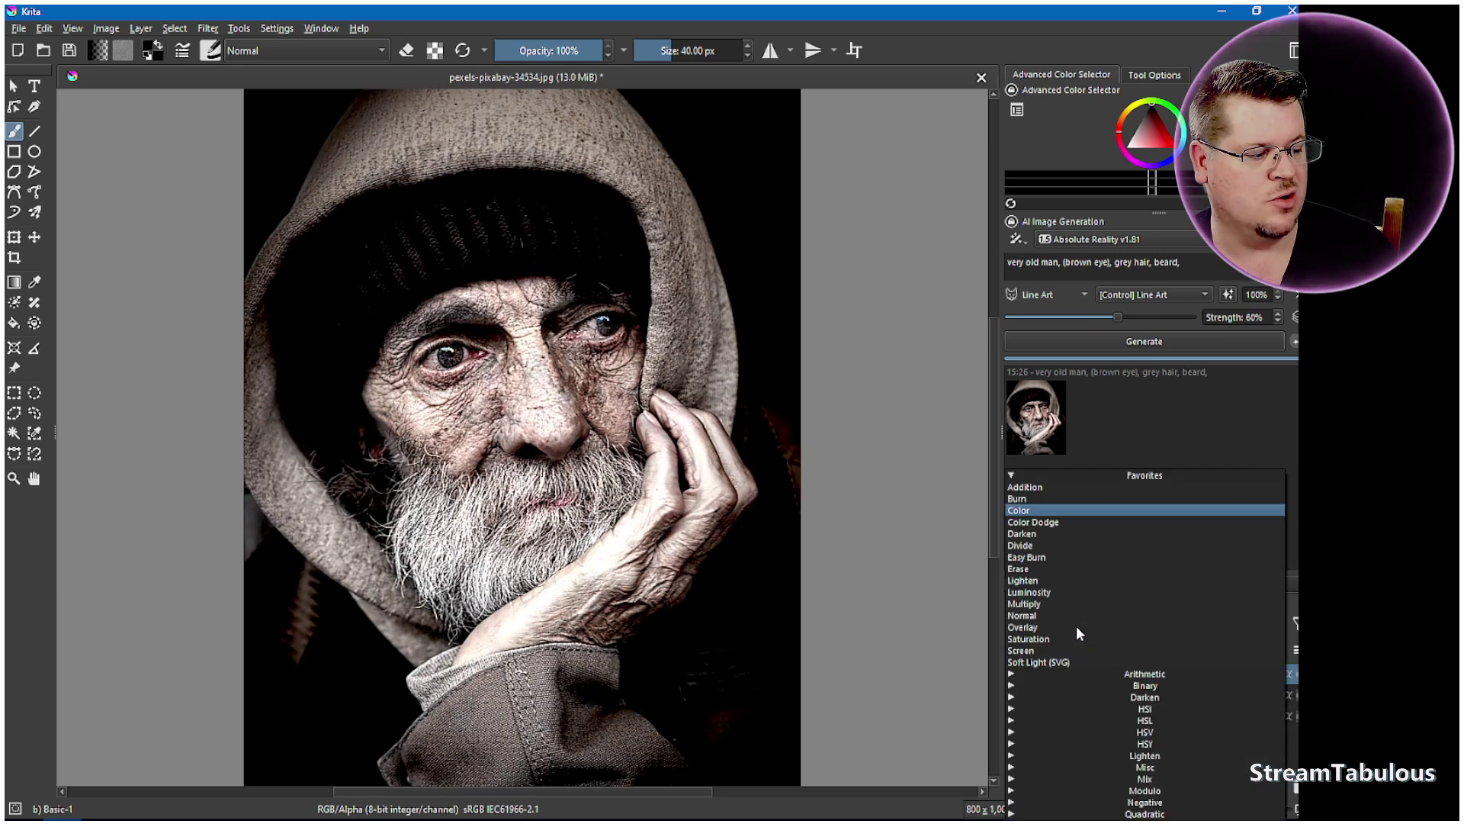
{"action": "left_click", "coordinate": [1050, 559]}
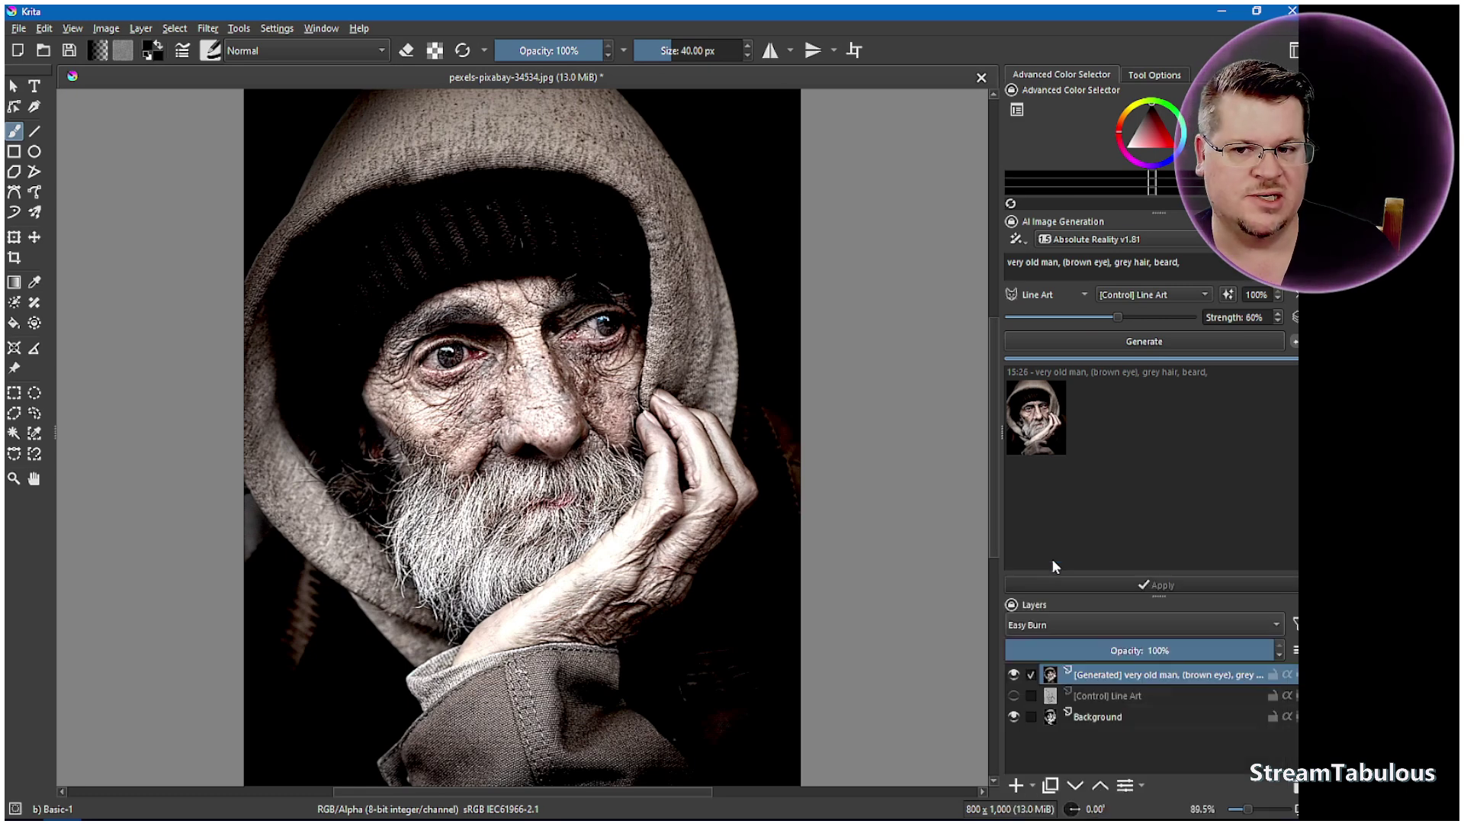
Compare the Easy Burn blend without line art against the original photo by repeatedly hiding and showing the generated layer
{"action": "left_click", "coordinate": [1014, 674]}
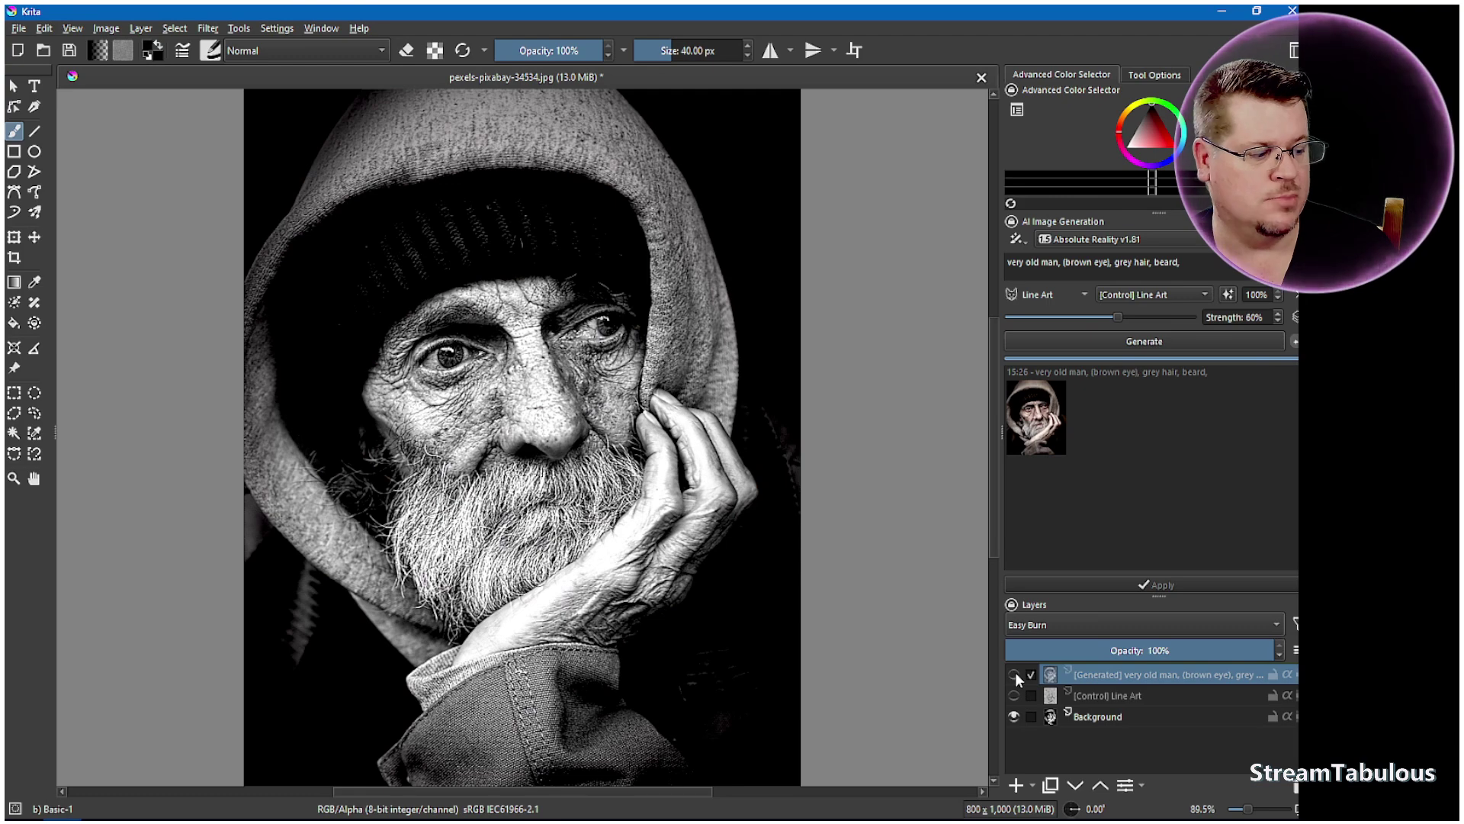
{"action": "left_click", "coordinate": [1014, 674]}
{"action": "left_click", "coordinate": [1014, 674]}
{"action": "left_click", "coordinate": [1014, 674]}
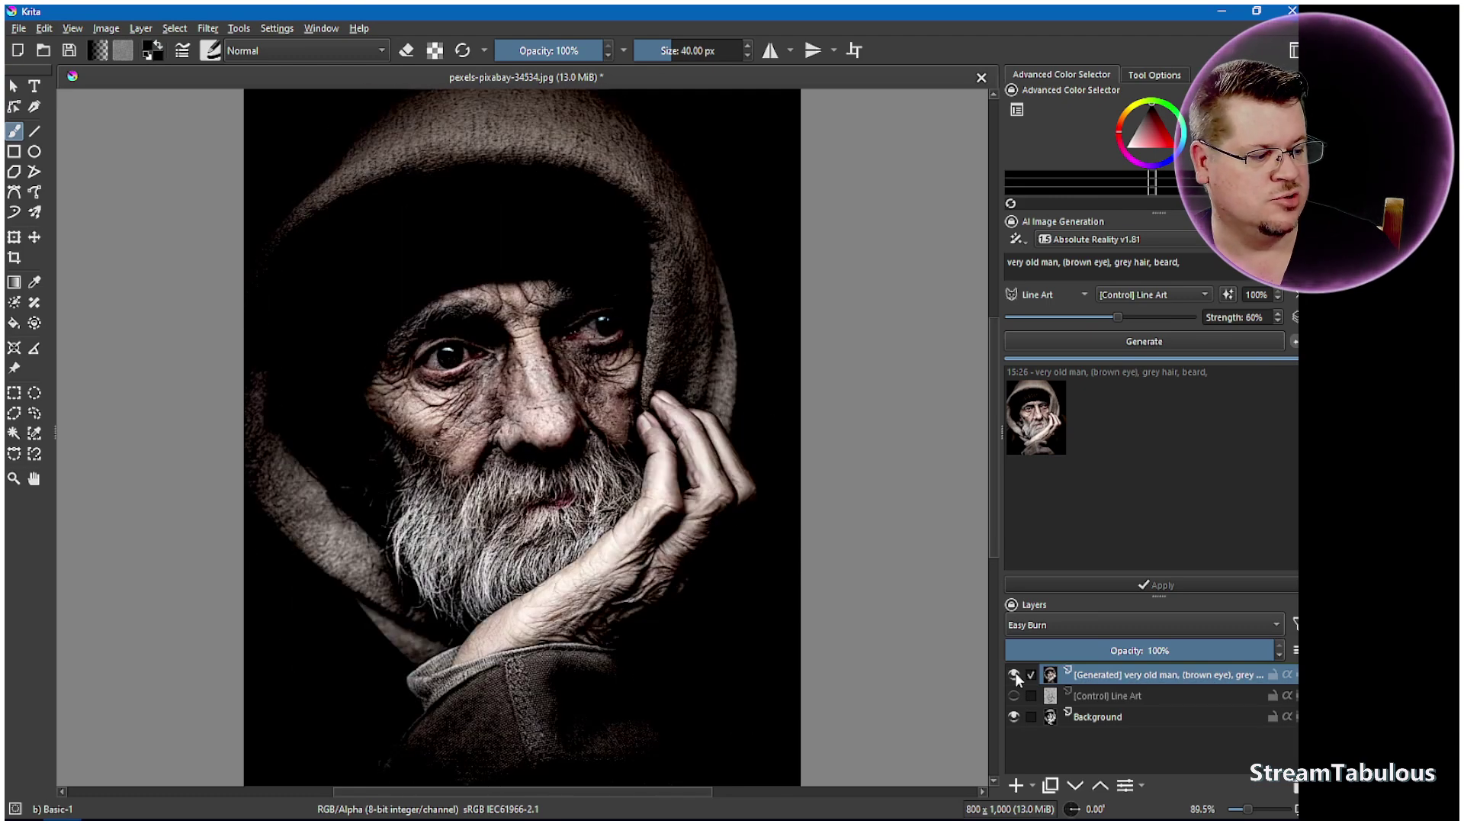
{"action": "left_click", "coordinate": [1014, 674]}
{"action": "left_click", "coordinate": [1014, 674]}
Show the line art layer again beneath the generated layer and select the Background layer
{"action": "left_click", "coordinate": [1014, 695]}
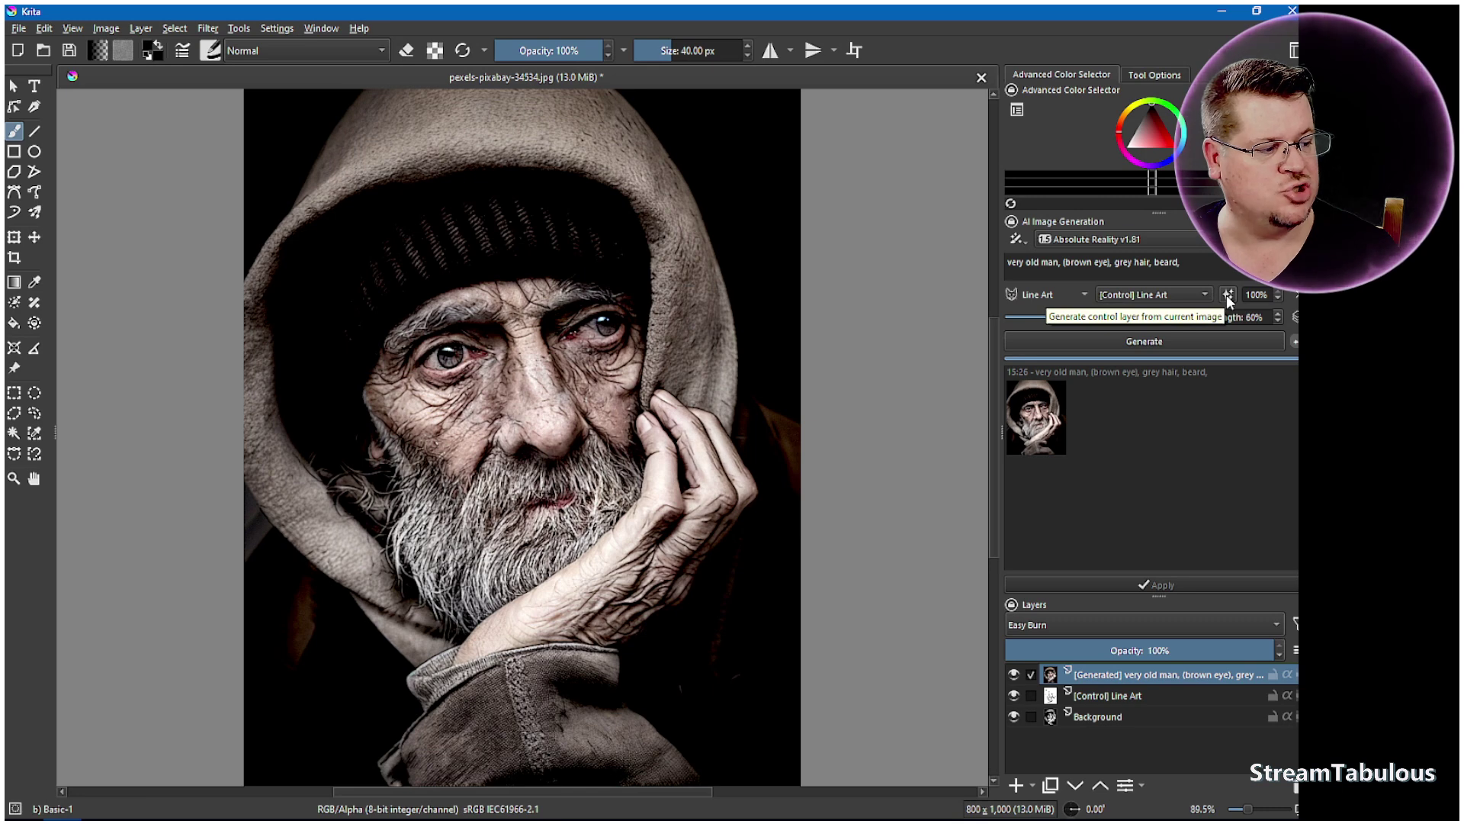
{"action": "left_click", "coordinate": [1100, 717]}
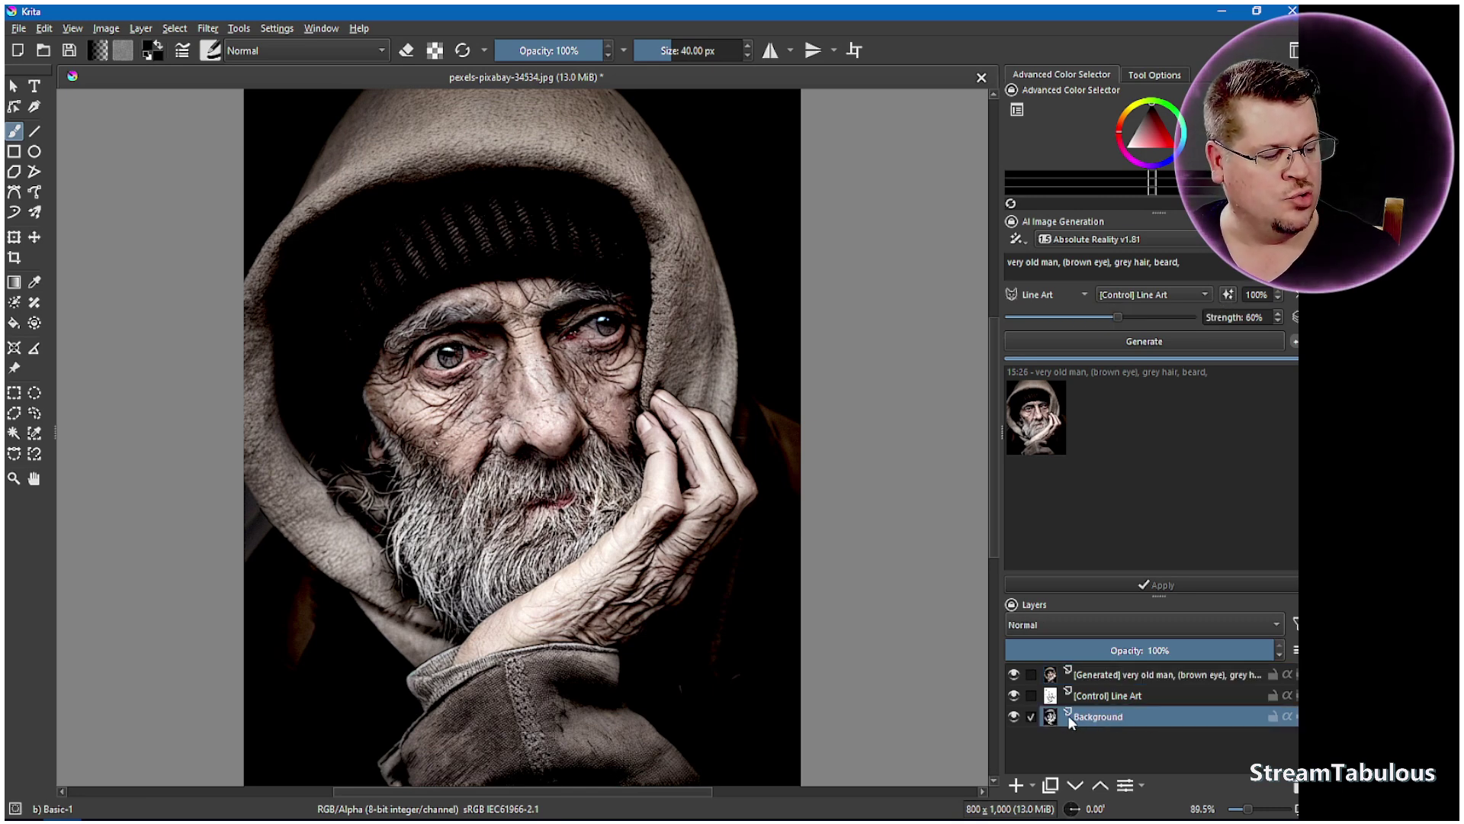
{"action": "mouse_move", "coordinate": [1088, 718]}
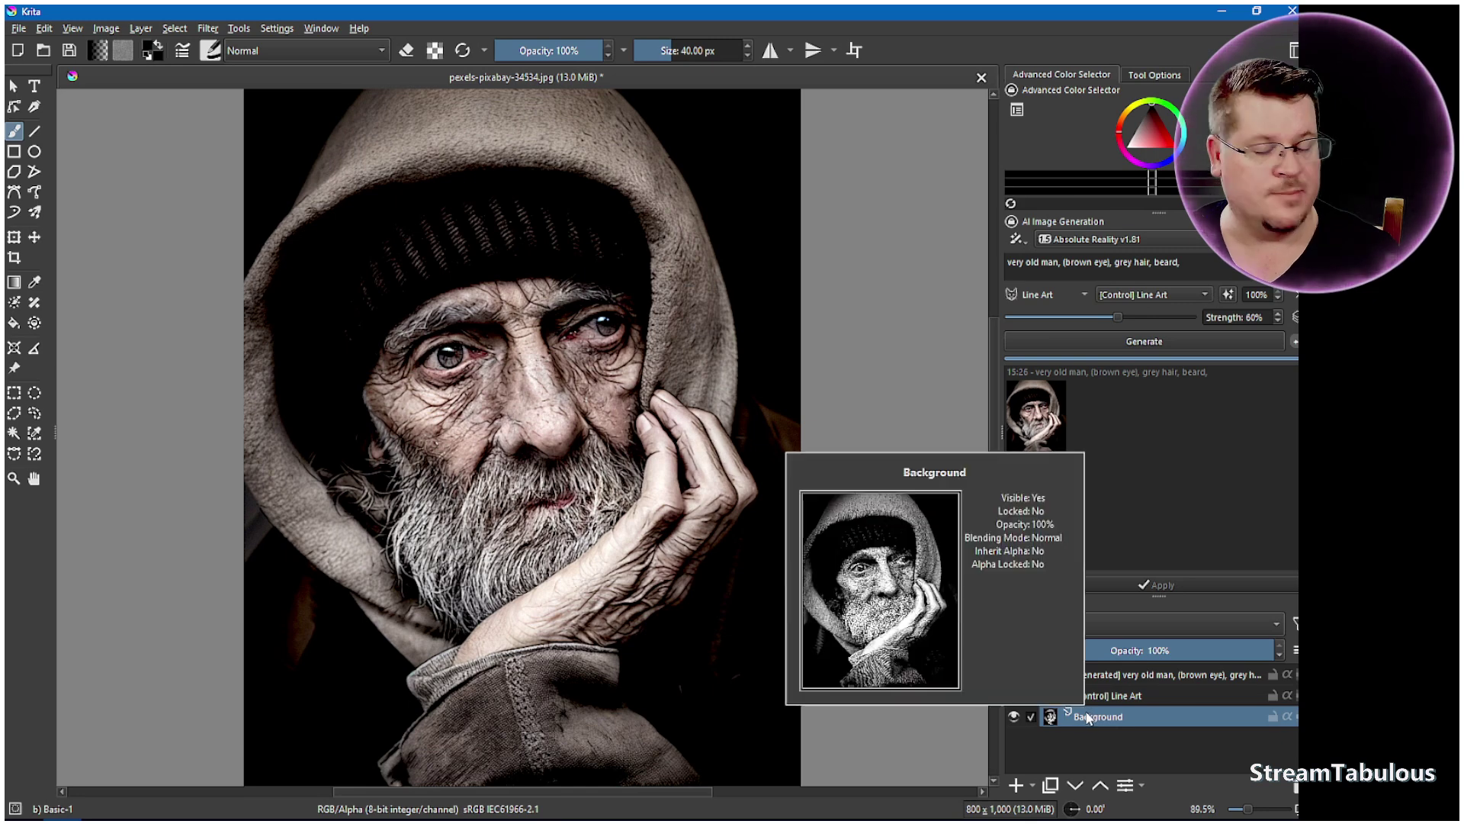
{"action": "mouse_move", "coordinate": [1114, 697]}
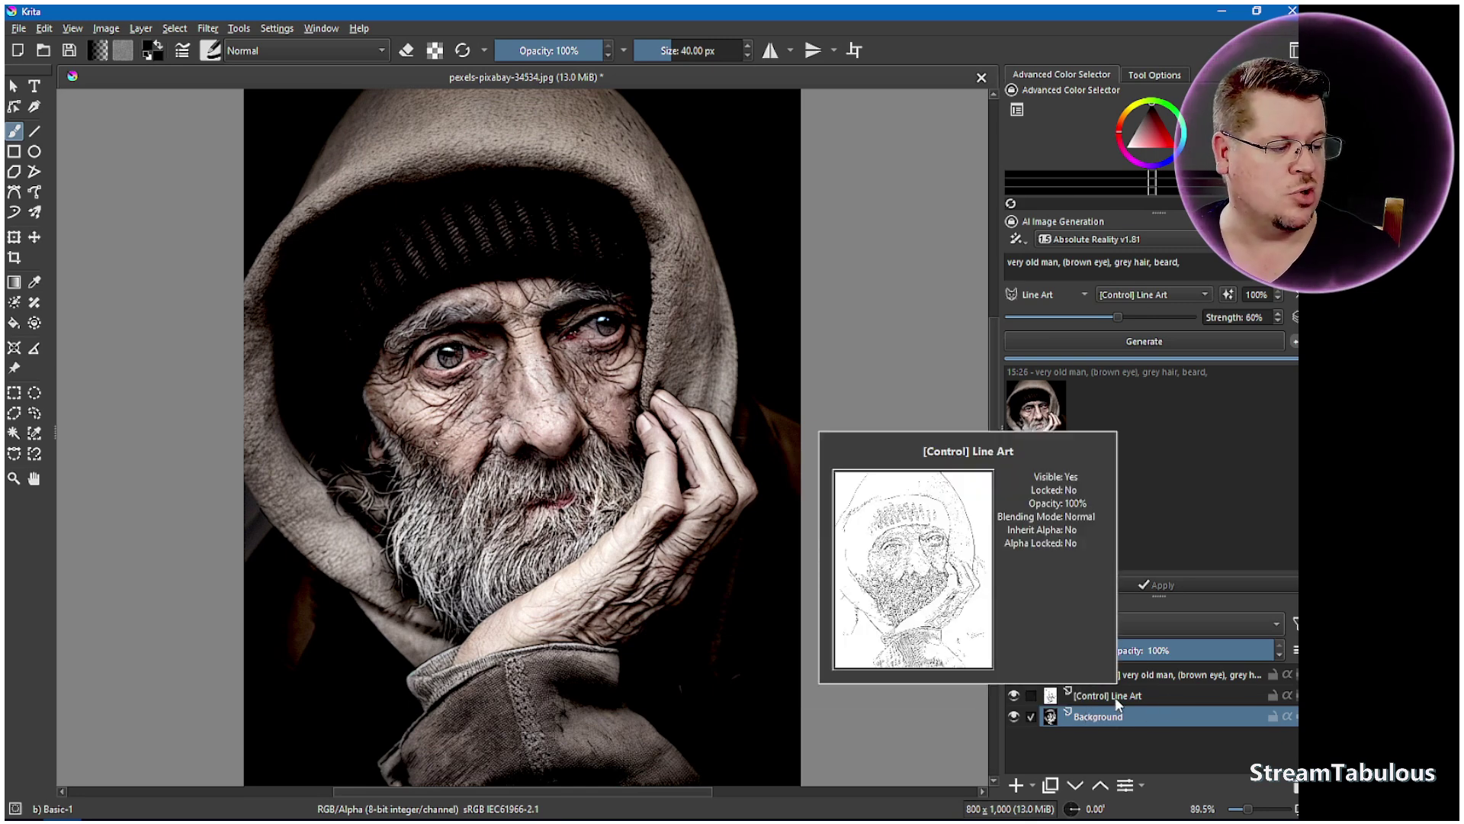